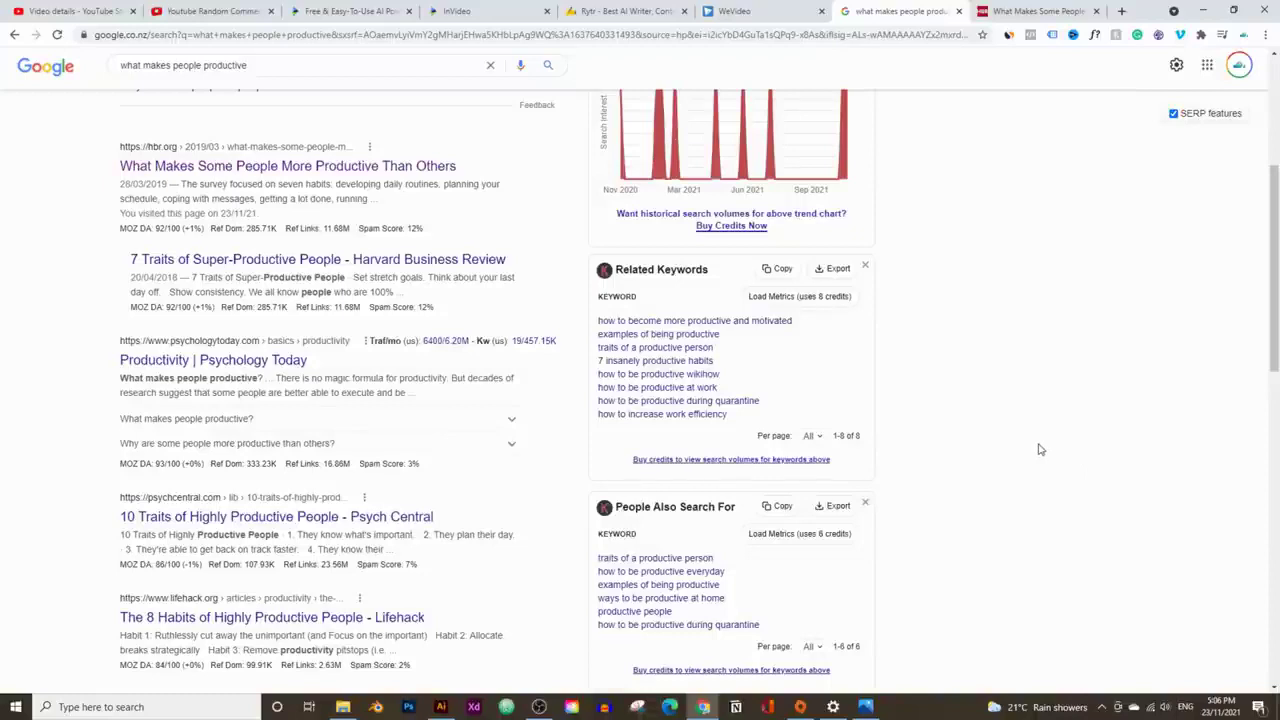
Limit the Google results for "what makes people productive" to pages from the past month.
{"action": "scroll", "coordinate": [929, 490], "scroll_direction": "up", "scroll_amount": 1}
{"action": "scroll", "coordinate": [928, 500], "scroll_direction": "down", "scroll_amount": 1}
{"action": "scroll", "coordinate": [927, 503], "scroll_direction": "up", "scroll_amount": 3}
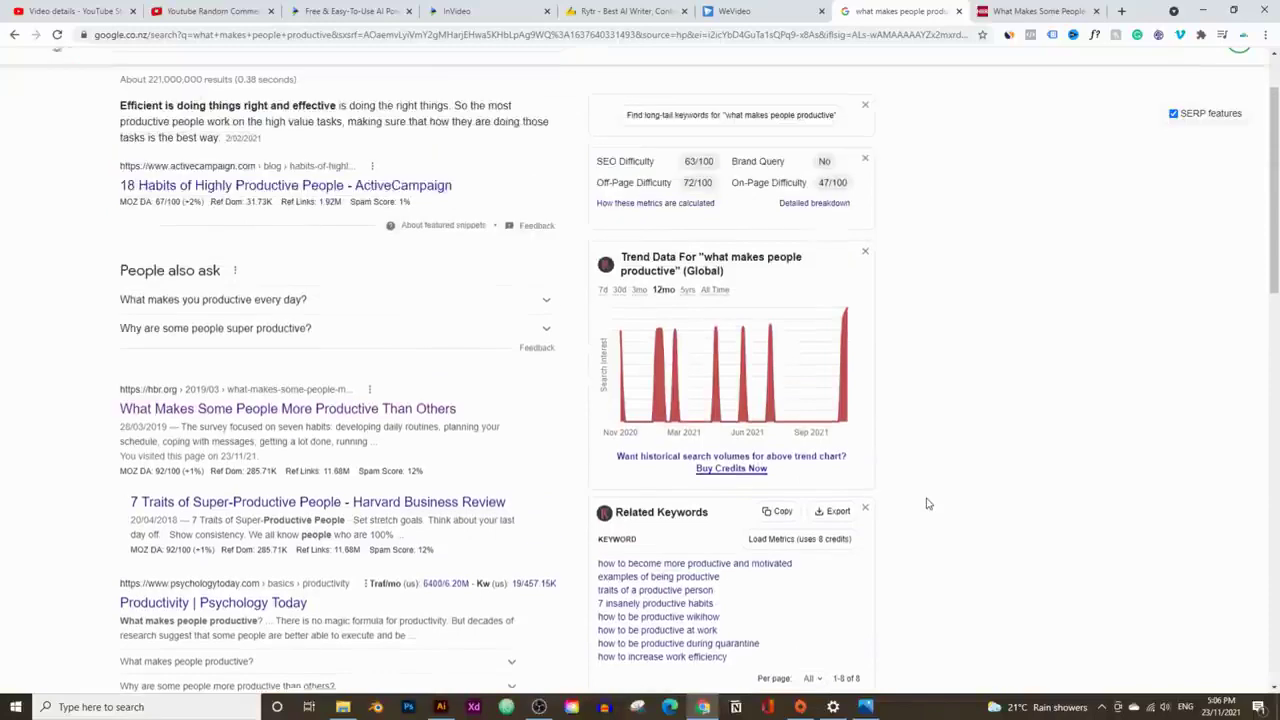
{"action": "scroll", "coordinate": [950, 553], "scroll_direction": "up", "scroll_amount": 1}
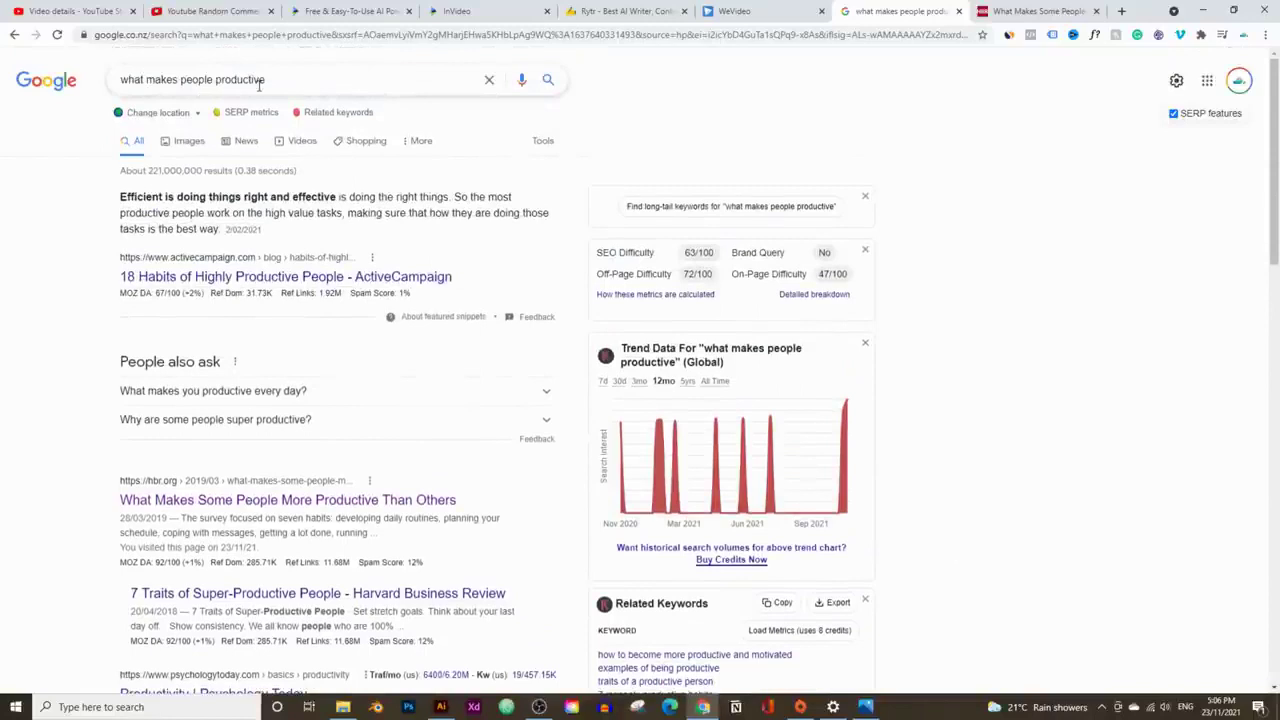
{"action": "left_click", "coordinate": [545, 145]}
{"action": "left_click", "coordinate": [218, 172]}
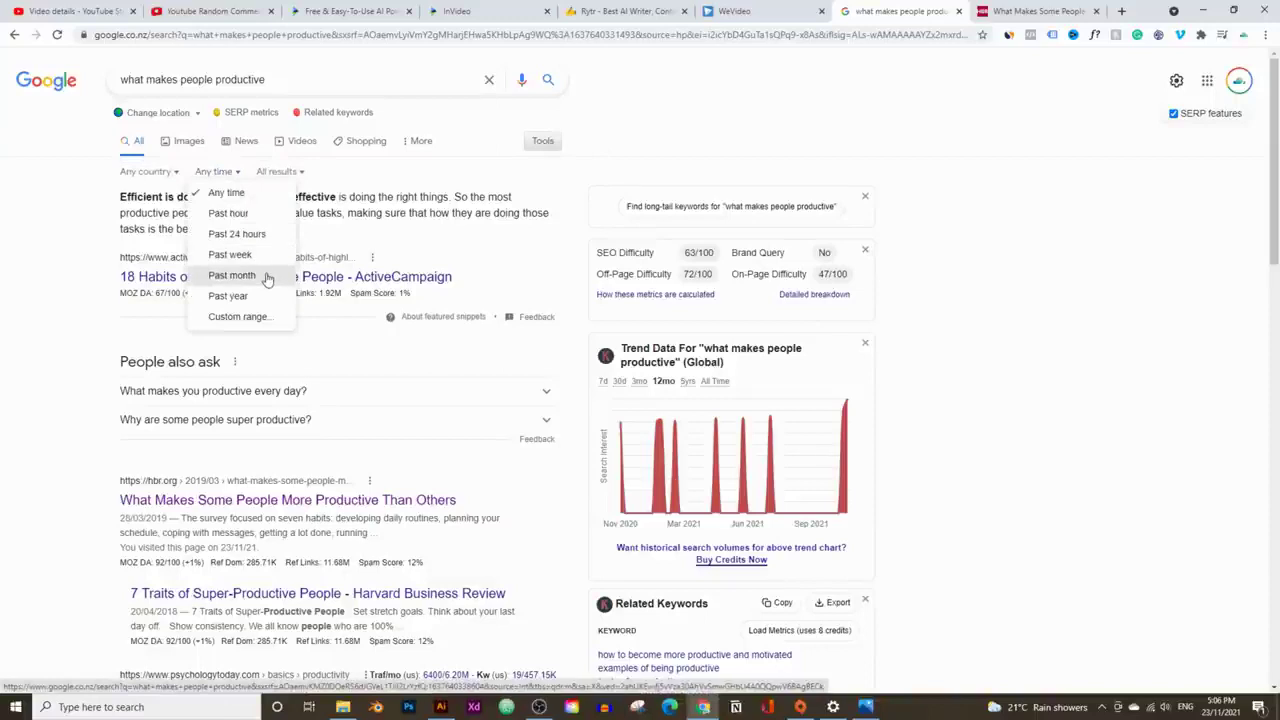
{"action": "left_click", "coordinate": [267, 279]}
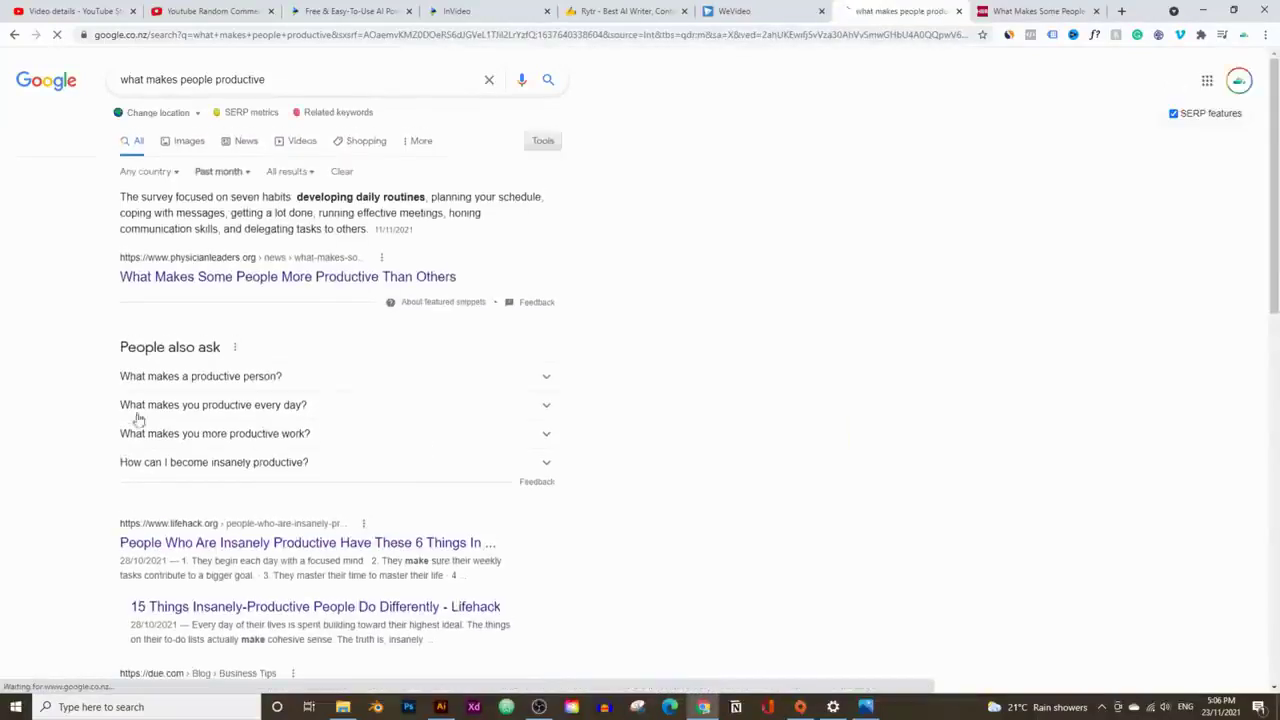
Look through the past-month search results for recent articles on the habits of productive people.
{"action": "scroll", "coordinate": [138, 418], "scroll_direction": "down", "scroll_amount": 3}
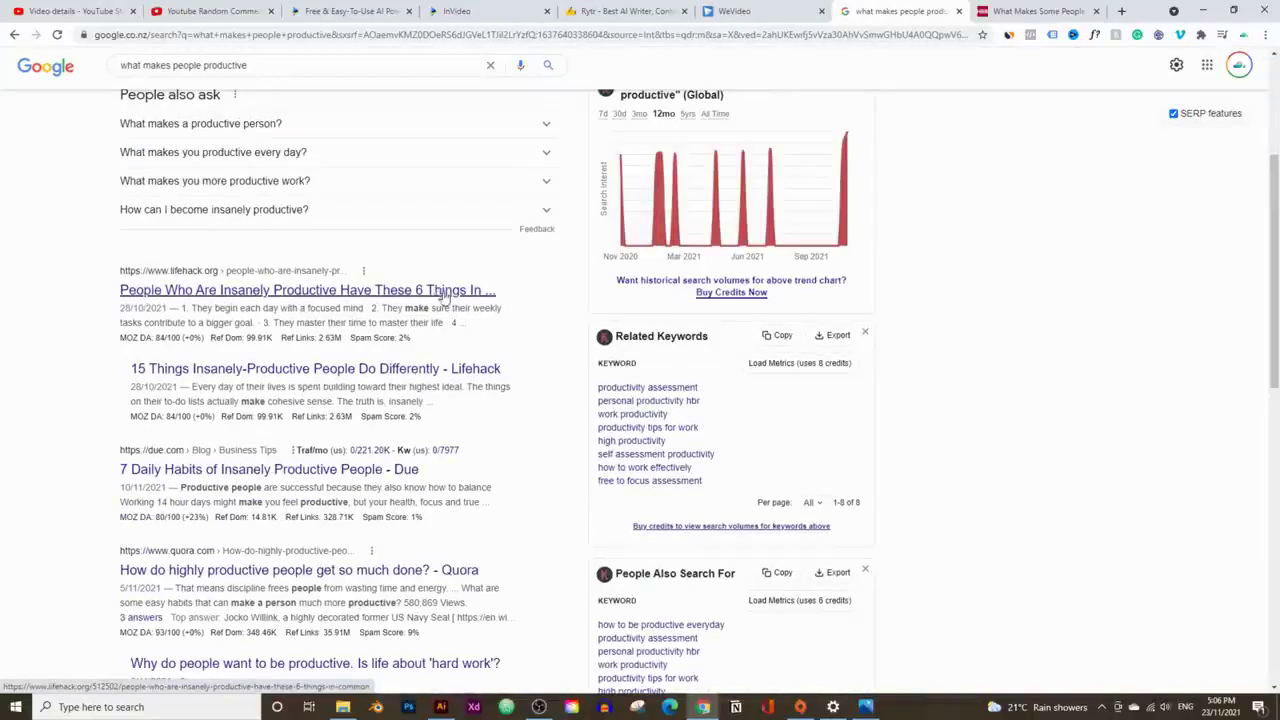
{"action": "scroll", "coordinate": [289, 372], "scroll_direction": "down", "scroll_amount": 2}
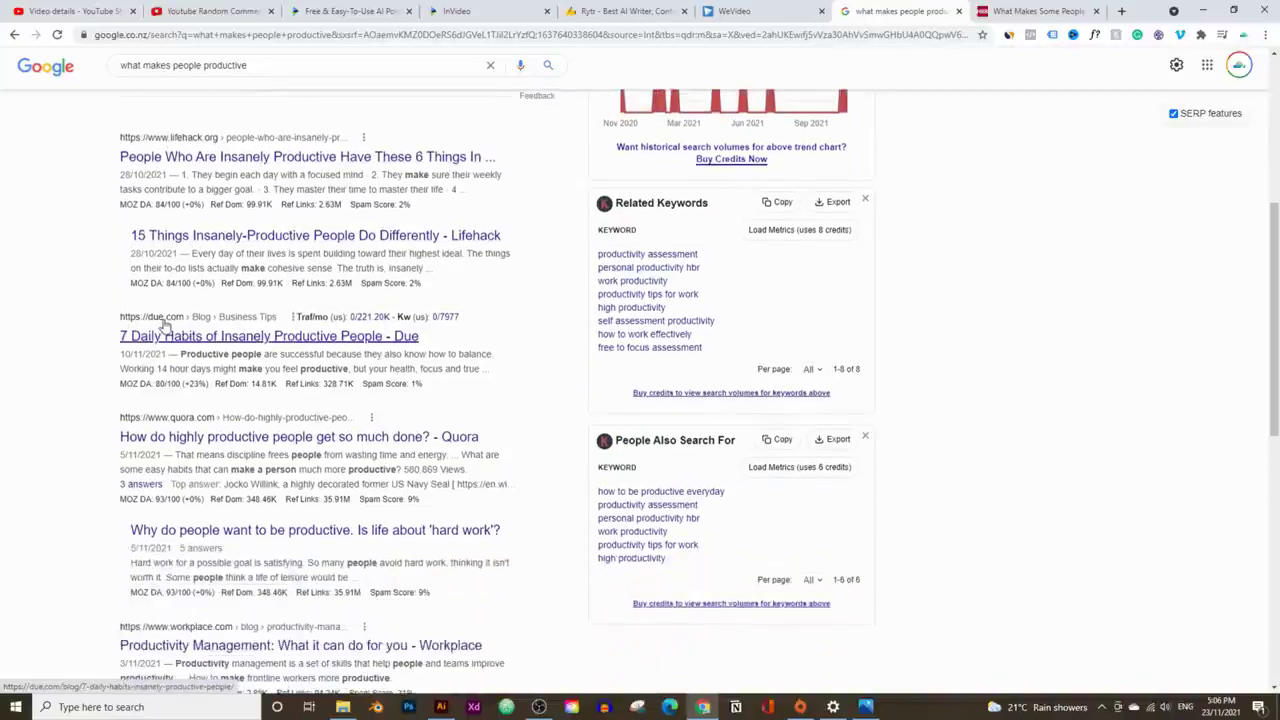
{"action": "scroll", "coordinate": [183, 351], "scroll_direction": "down", "scroll_amount": 3}
{"action": "scroll", "coordinate": [531, 517], "scroll_direction": "up", "scroll_amount": 5}
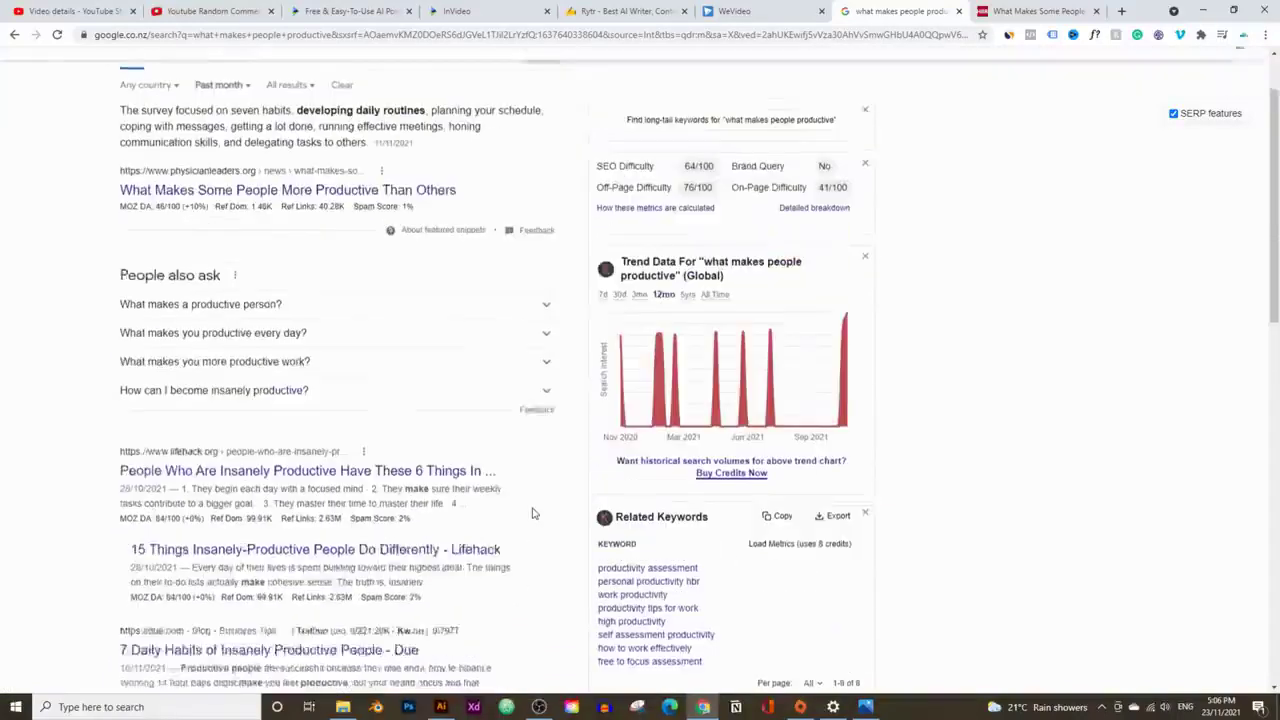
{"action": "scroll", "coordinate": [531, 490], "scroll_direction": "up", "scroll_amount": 1}
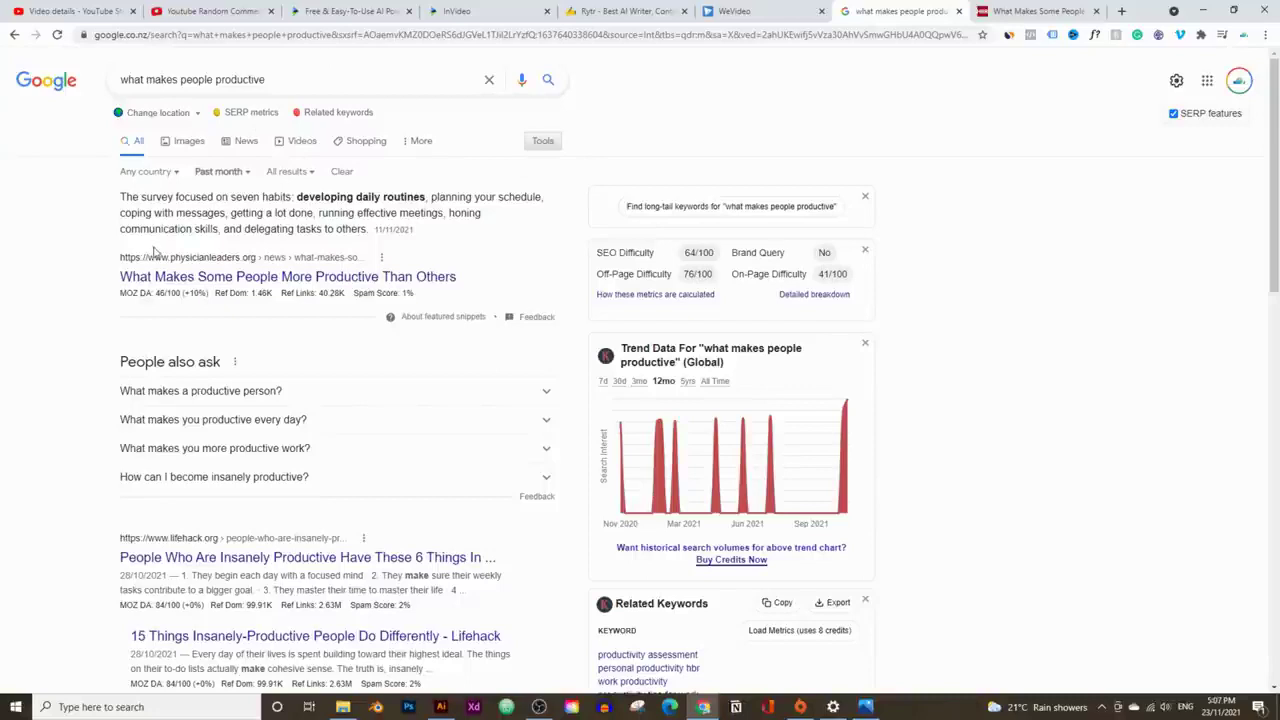
Switch to the open Harvard Business Review article on productivity and skim its title, publication date, summary and opening paragraphs.
{"action": "left_click", "coordinate": [1010, 12]}
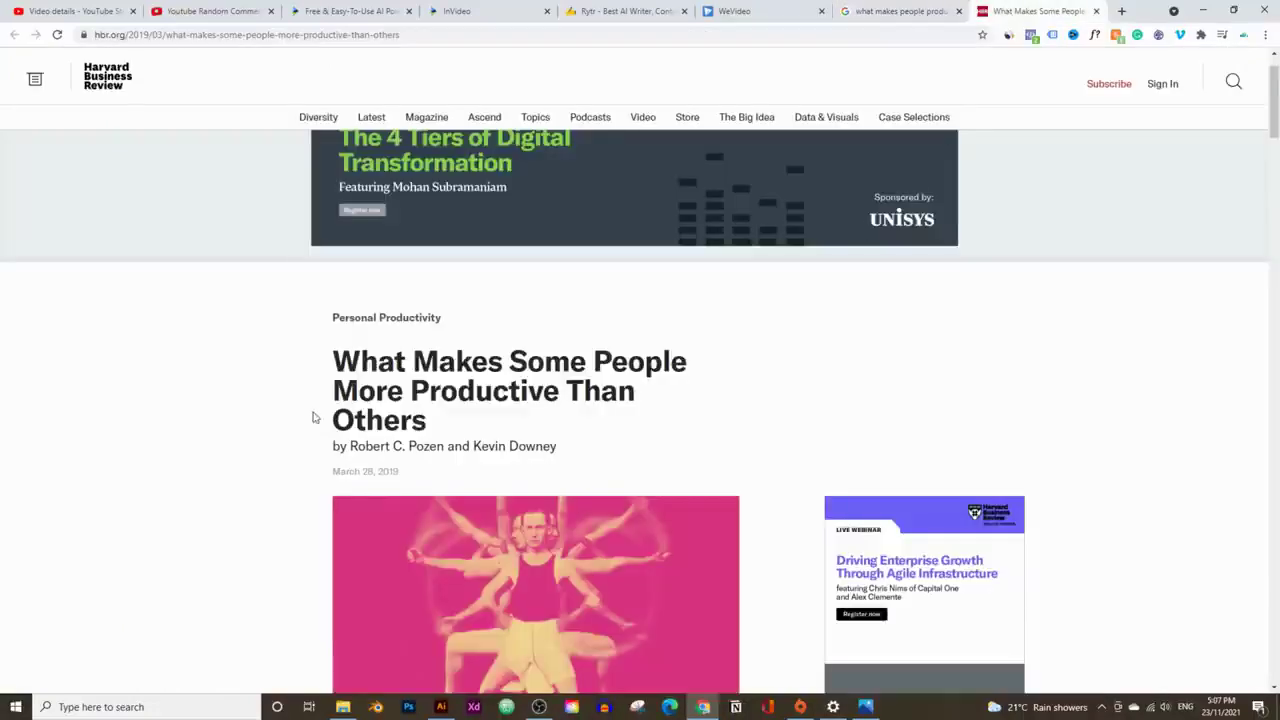
{"action": "scroll", "coordinate": [314, 417], "scroll_direction": "down", "scroll_amount": 2}
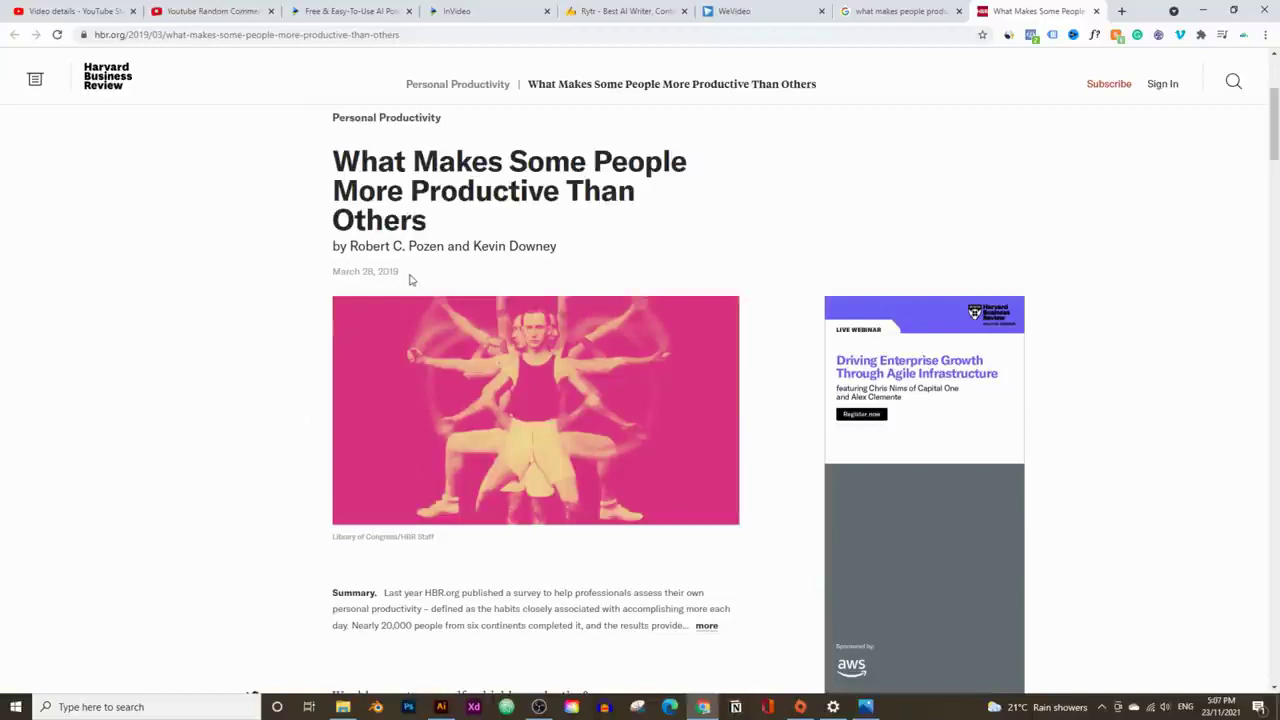
{"action": "scroll", "coordinate": [262, 346], "scroll_direction": "down", "scroll_amount": 5}
{"action": "scroll", "coordinate": [270, 362], "scroll_direction": "down", "scroll_amount": 2}
{"action": "scroll", "coordinate": [309, 406], "scroll_direction": "up", "scroll_amount": 6}
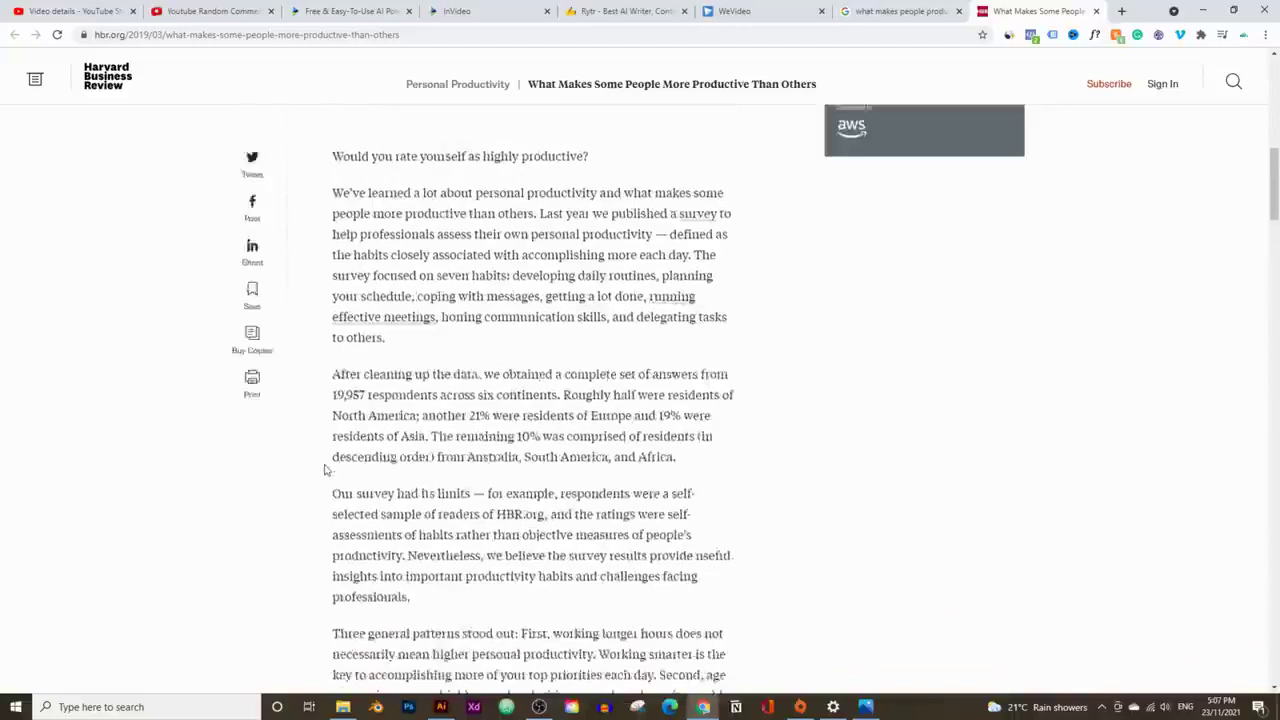
{"action": "scroll", "coordinate": [309, 451], "scroll_direction": "up", "scroll_amount": 2}
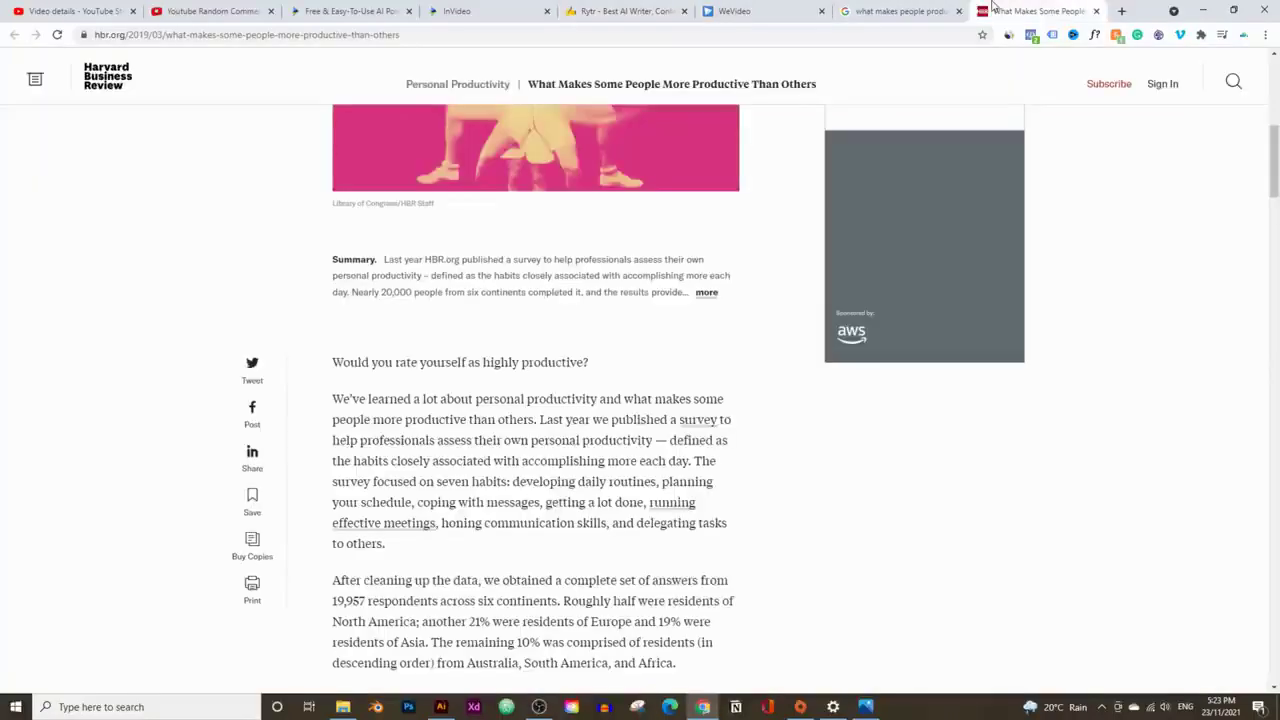
{"action": "left_click", "coordinate": [1035, 11]}
{"action": "scroll", "coordinate": [735, 540], "scroll_direction": "up", "scroll_amount": 3}
{"action": "scroll", "coordinate": [735, 540], "scroll_direction": "up", "scroll_amount": 3}
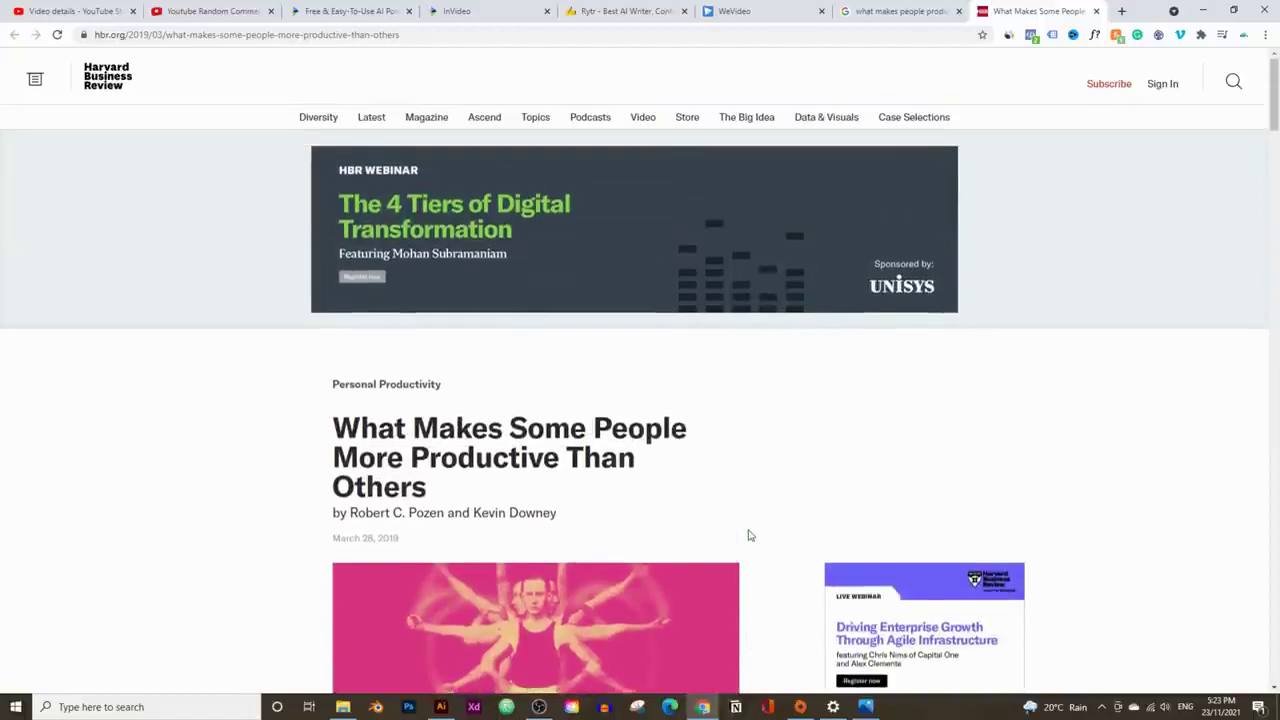
{"action": "scroll", "coordinate": [750, 535], "scroll_direction": "down", "scroll_amount": 5}
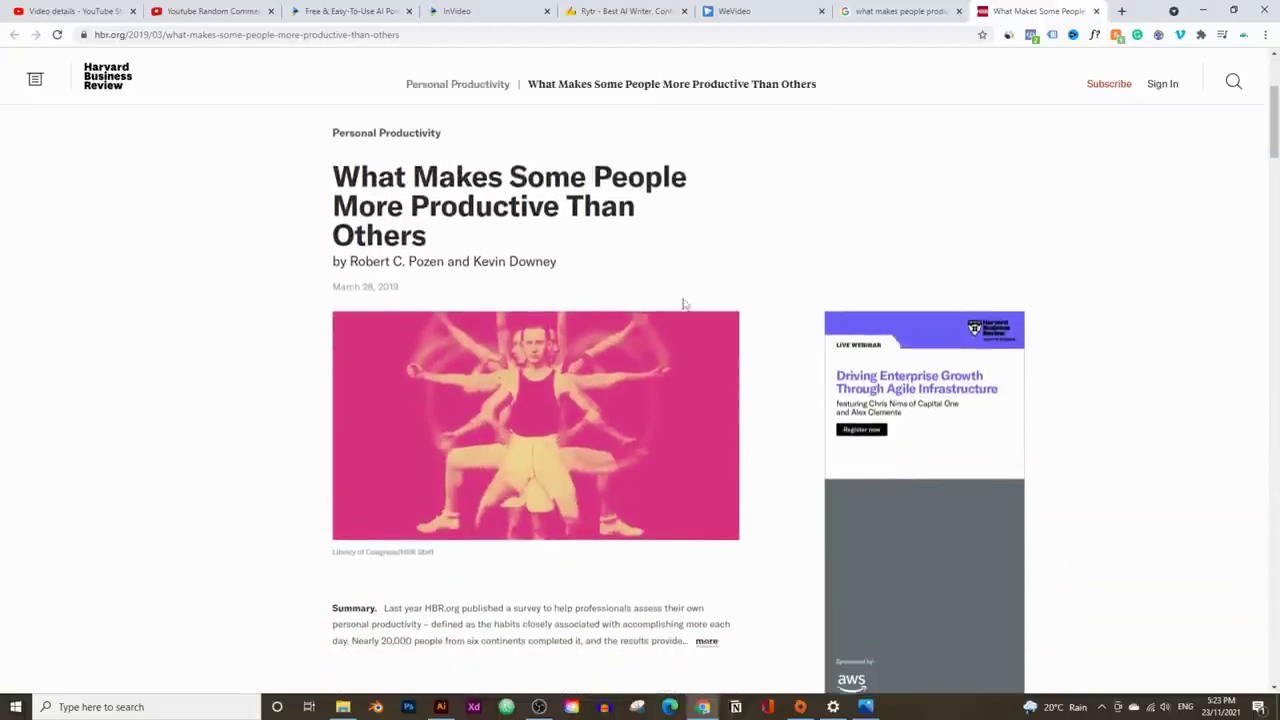
Copy the article's title "What Makes Some People More Productive Than Others" into the empty Rytr document.
{"action": "left_click", "coordinate": [613, 12]}
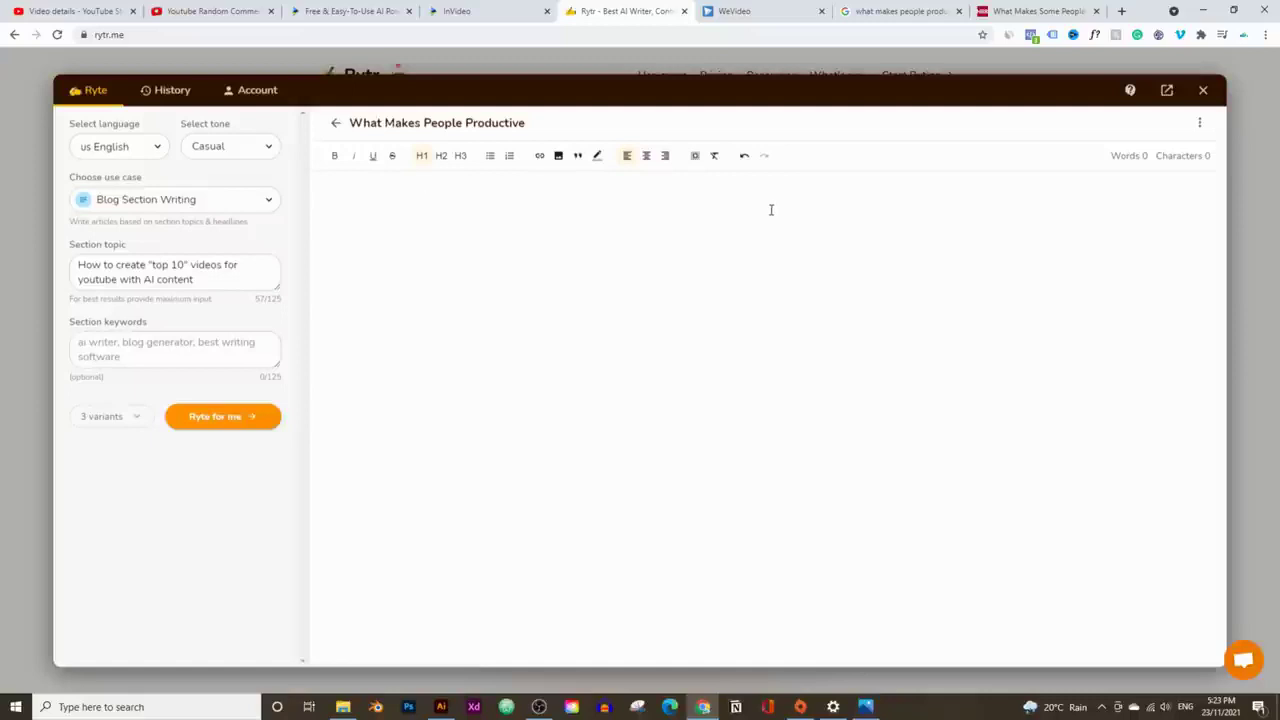
{"action": "left_click", "coordinate": [1035, 11]}
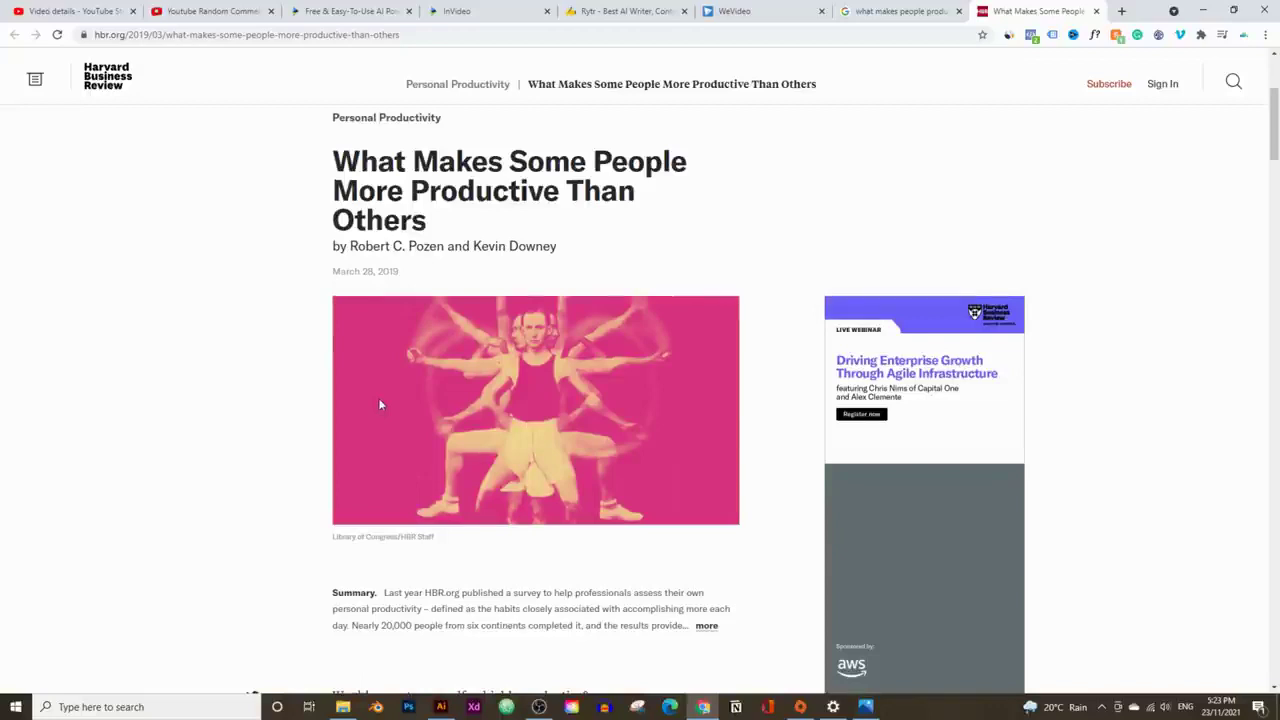
{"action": "scroll", "coordinate": [528, 451], "scroll_direction": "down", "scroll_amount": 3}
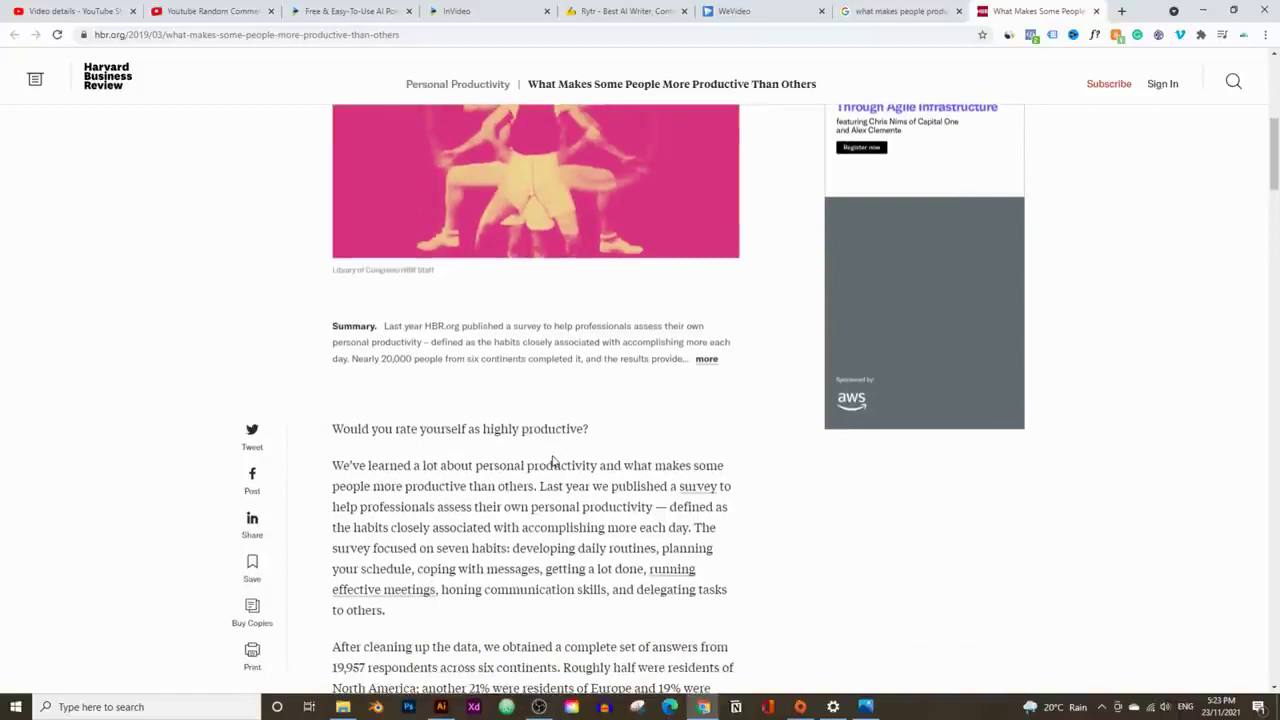
{"action": "scroll", "coordinate": [553, 460], "scroll_direction": "up", "scroll_amount": 6}
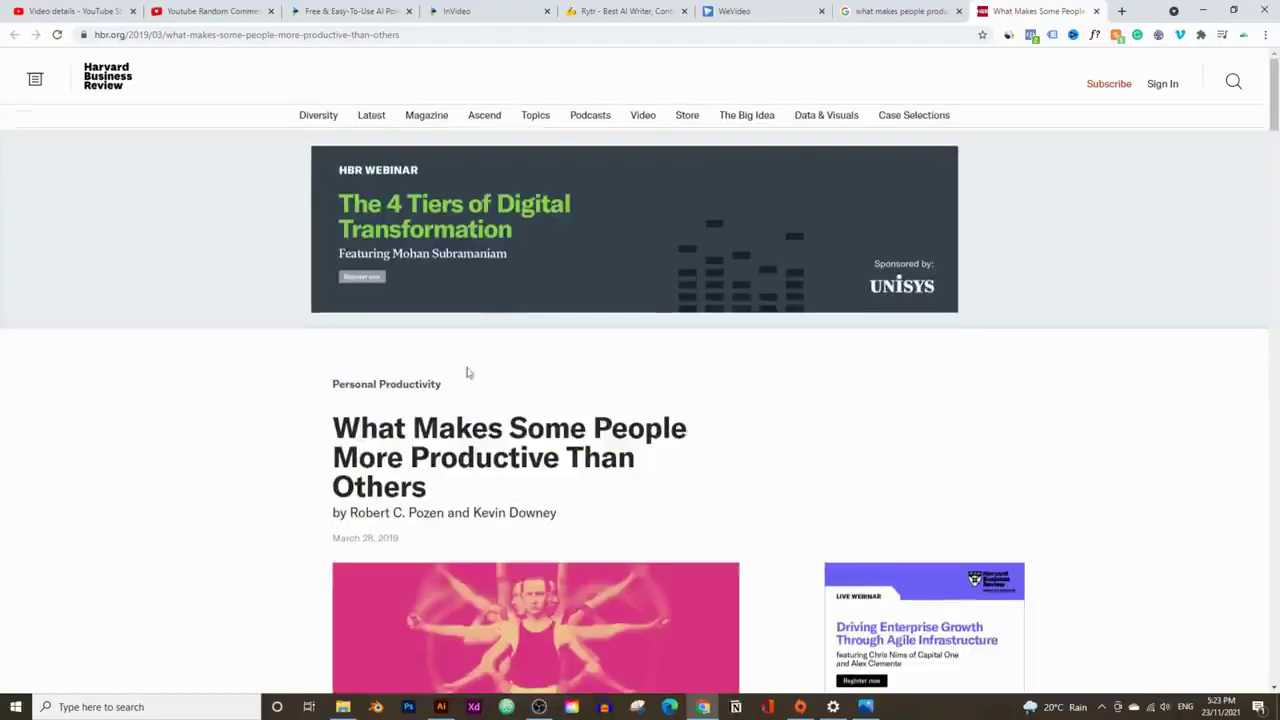
{"action": "left_click_drag", "start_coordinate": [432, 500], "coordinate": [322, 443]}
{"action": "right_click", "coordinate": [386, 452]}
{"action": "left_click", "coordinate": [435, 457]}
{"action": "left_click", "coordinate": [615, 11]}
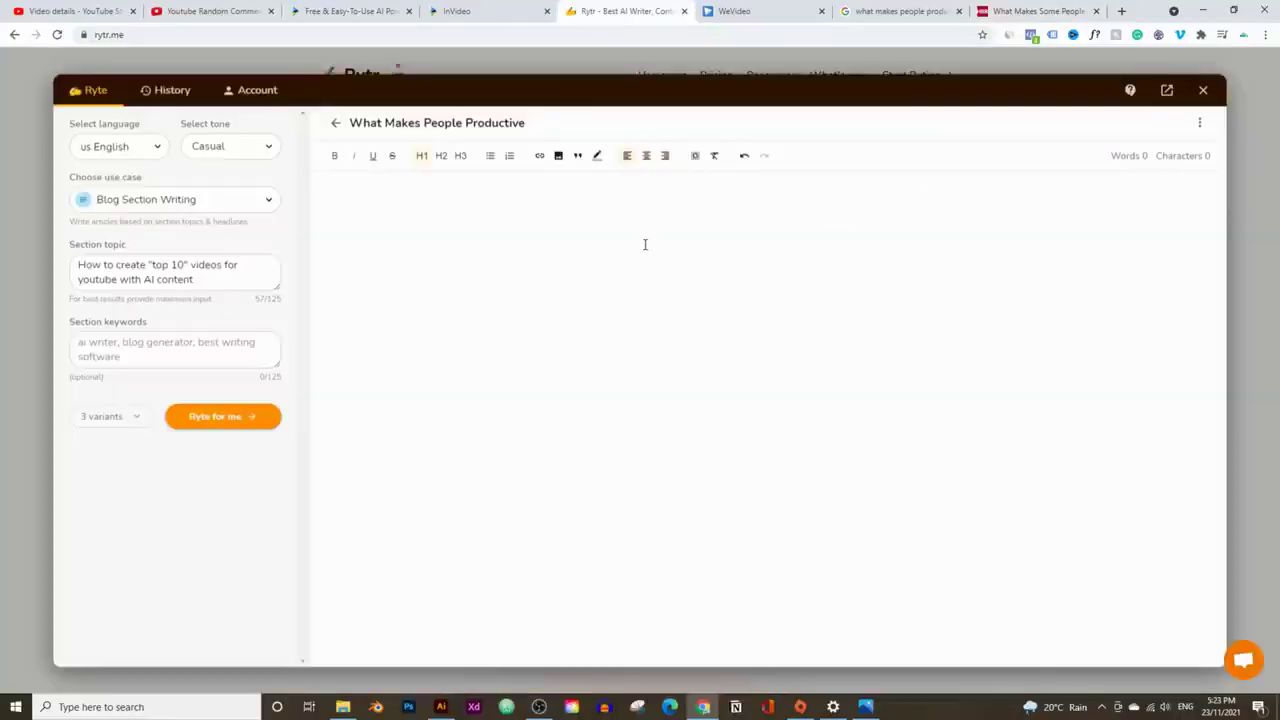
{"action": "key", "text": "ctrl+v"}
Remove the extra bold formatting from the pasted title while keeping it as an H1 heading.
{"action": "left_click_drag", "start_coordinate": [935, 210], "coordinate": [428, 206]}
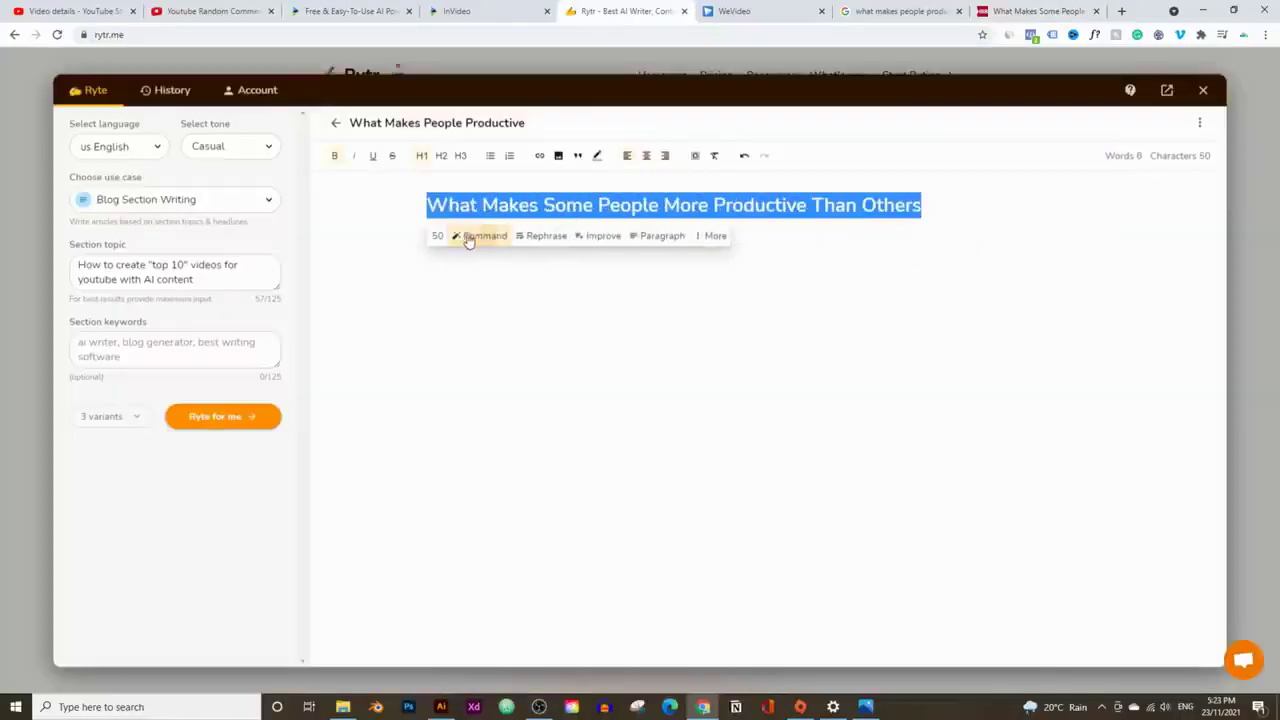
{"action": "left_click", "coordinate": [422, 158]}
{"action": "left_click", "coordinate": [422, 158]}
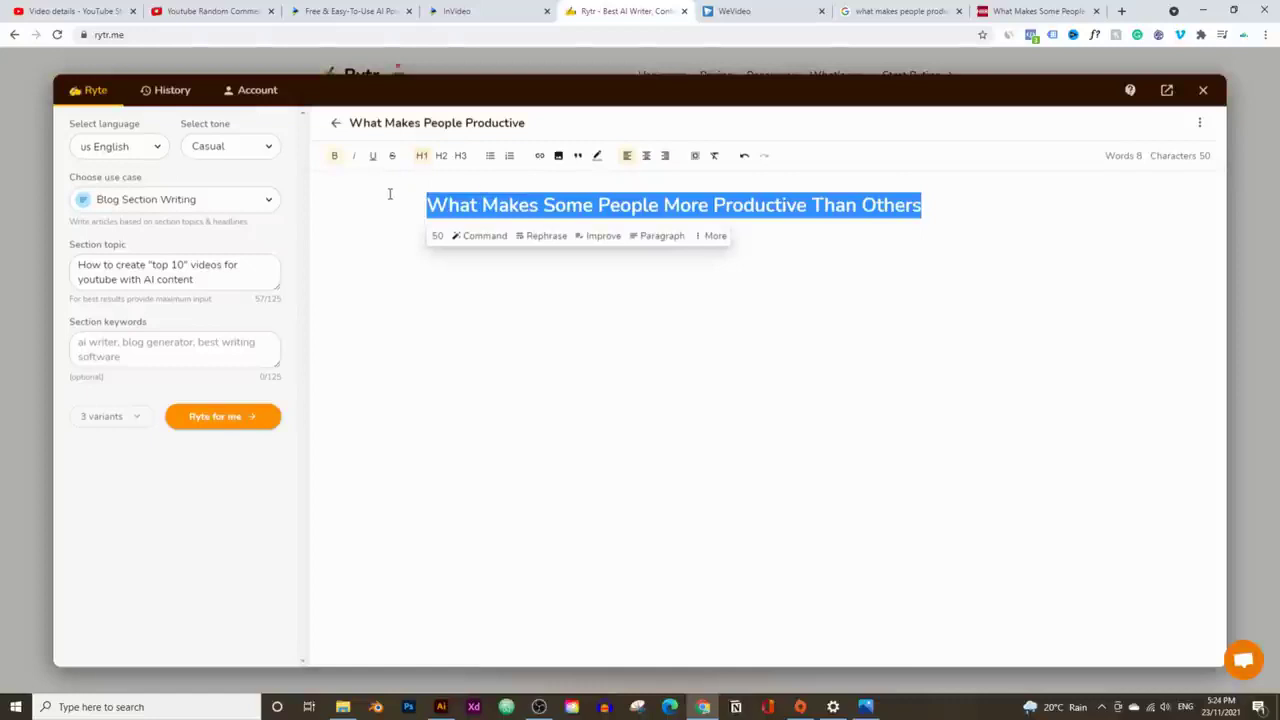
{"action": "left_click", "coordinate": [336, 157]}
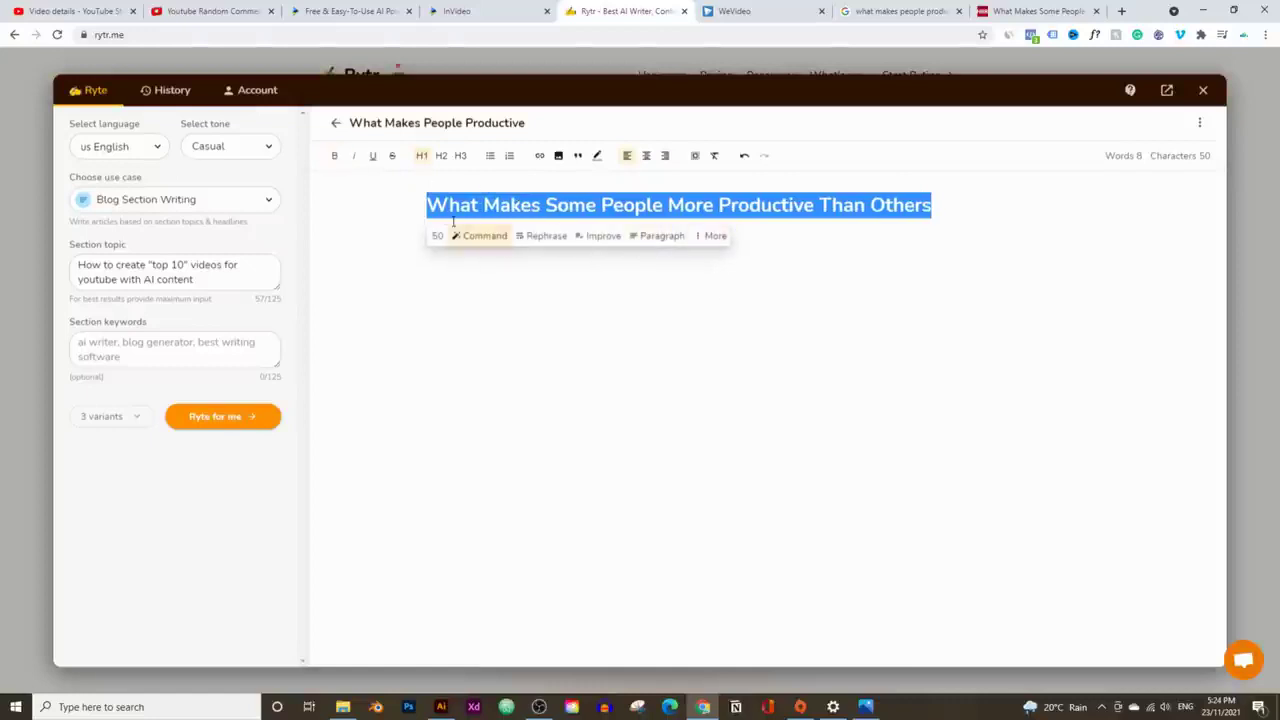
Rephrase the heading with the AI, undo that version, and rephrase the original title again.
{"action": "left_click", "coordinate": [547, 238]}
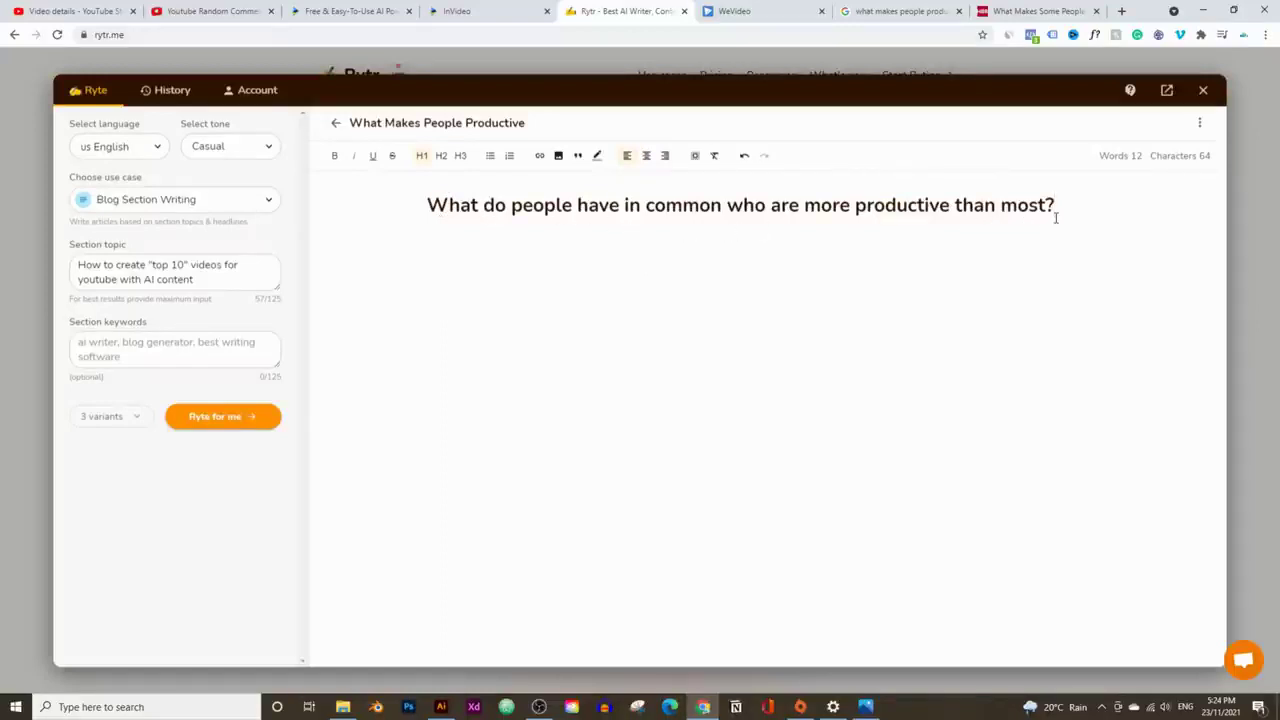
{"action": "key", "text": "ctrl+z"}
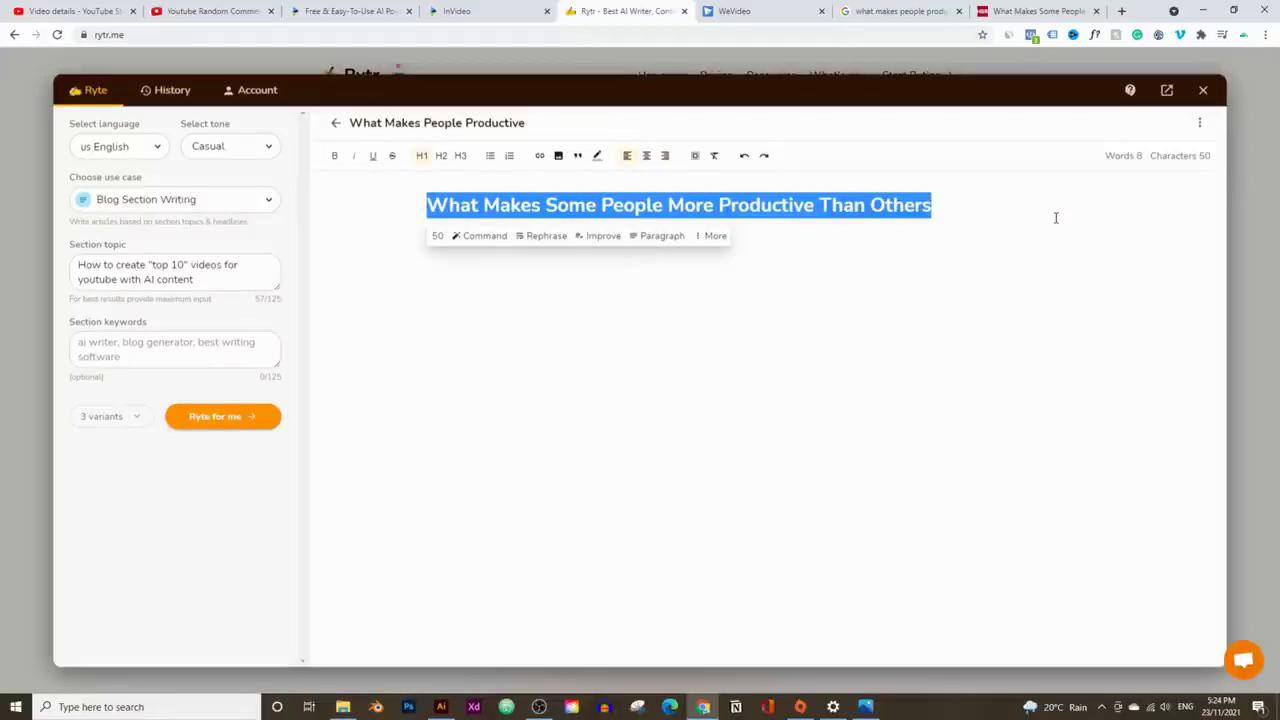
{"action": "left_click", "coordinate": [543, 238]}
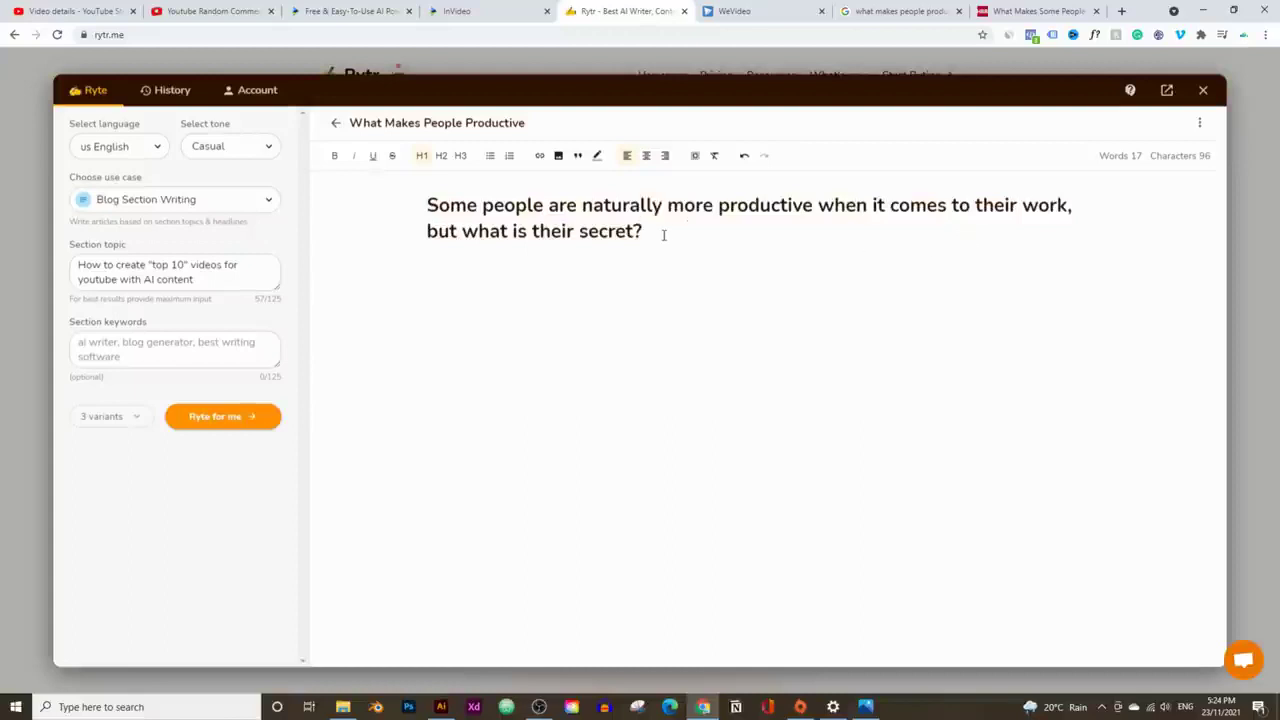
Copy the article's opening question and first paragraph from Harvard Business Review and paste them under the heading in Rytr.
{"action": "key", "text": "Return"}
{"action": "left_click", "coordinate": [1003, 11]}
{"action": "scroll", "coordinate": [420, 487], "scroll_direction": "down", "scroll_amount": 6}
{"action": "mouse_move", "coordinate": [420, 487]}
{"action": "left_mouse_down"}
{"action": "mouse_move", "coordinate": [340, 435]}
{"action": "mouse_move", "coordinate": [331, 300]}
{"action": "mouse_move", "coordinate": [403, 481]}
{"action": "left_mouse_up"}
{"action": "left_click", "coordinate": [328, 302]}
{"action": "right_click", "coordinate": [421, 394]}
{"action": "left_click", "coordinate": [443, 404]}
{"action": "left_click", "coordinate": [625, 11]}
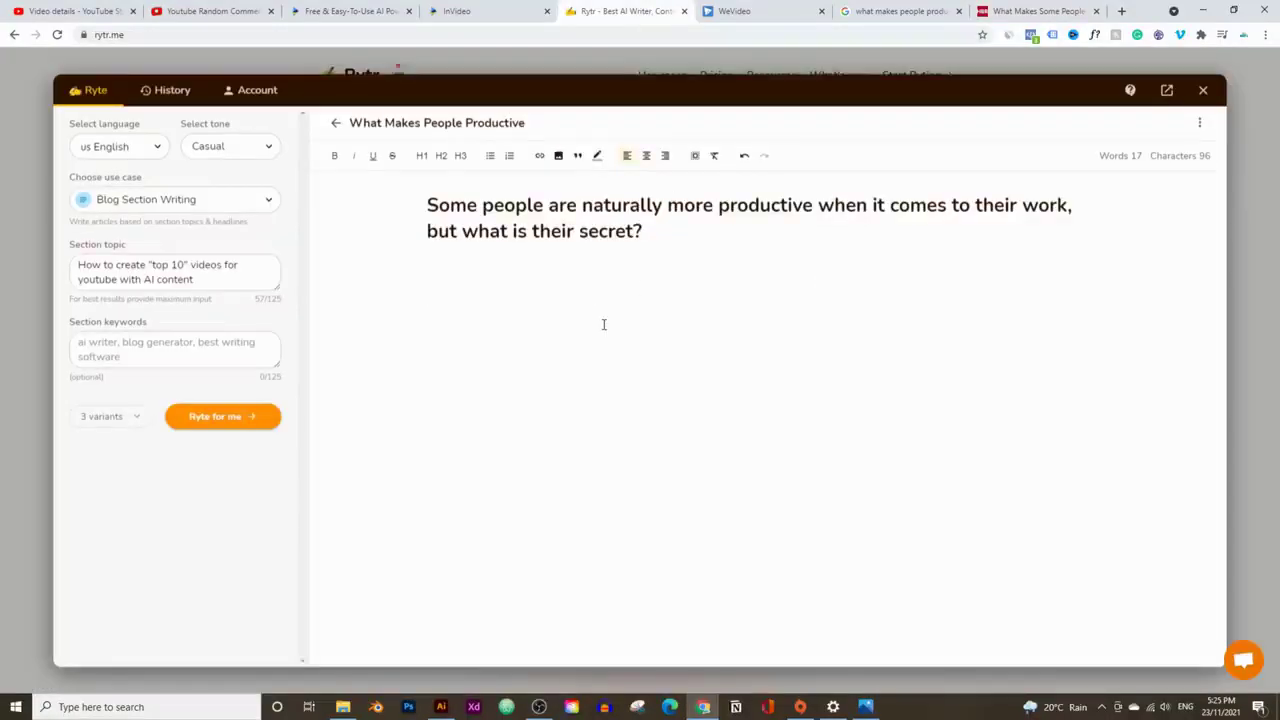
{"action": "key", "text": "ctrl+v"}
Rephrase the opening question and the paragraph's first sentence separately, adding the missing space before "Last year".
{"action": "left_click_drag", "start_coordinate": [667, 285], "coordinate": [427, 286]}
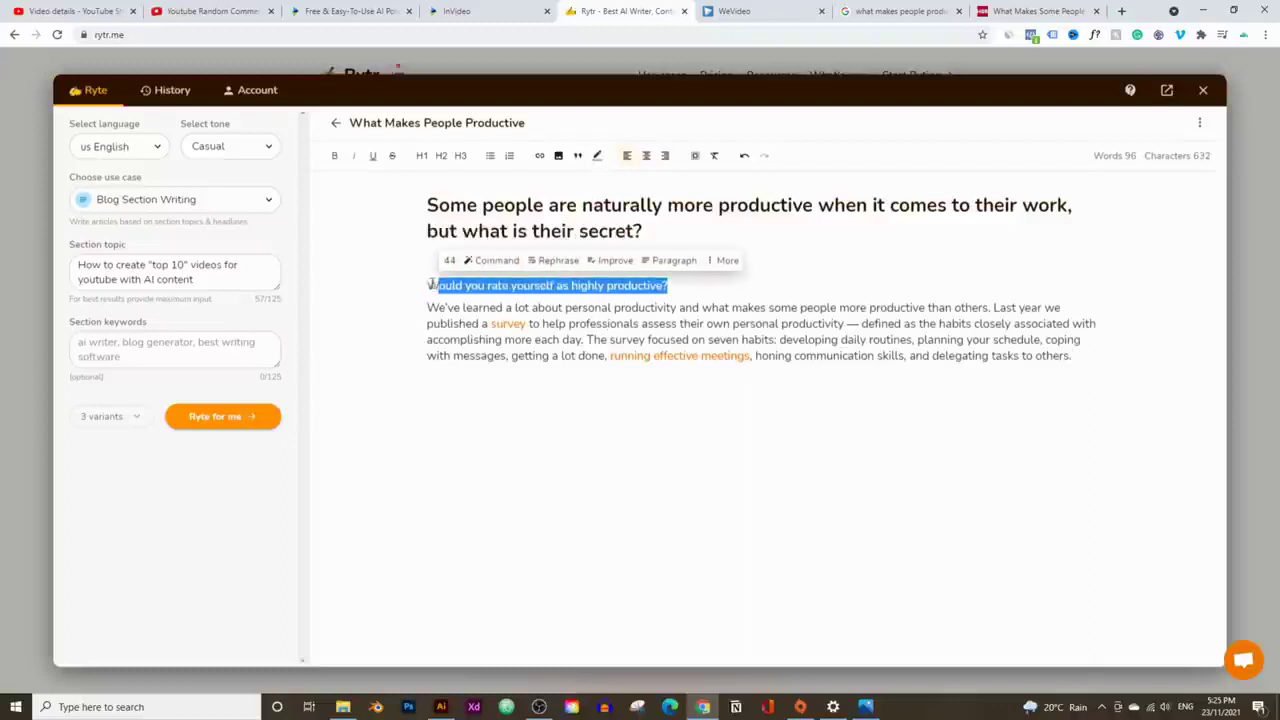
{"action": "left_click", "coordinate": [549, 264]}
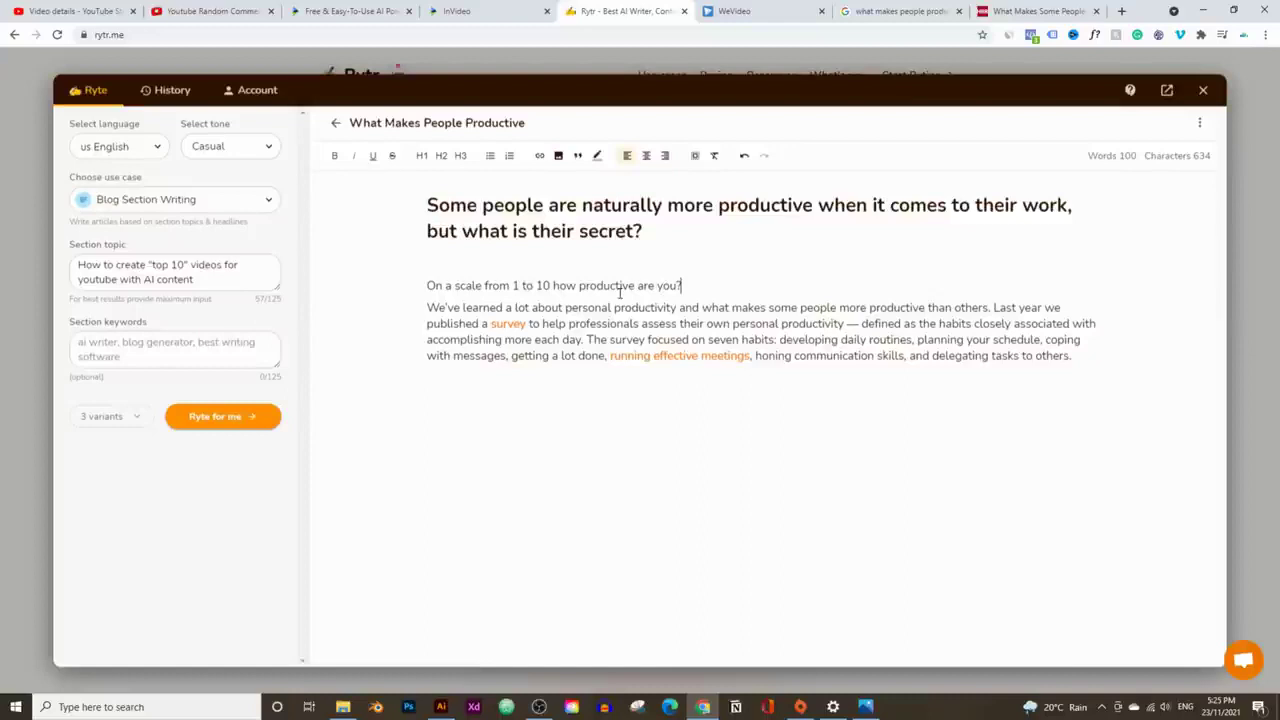
{"action": "left_click_drag", "start_coordinate": [427, 307], "coordinate": [586, 343]}
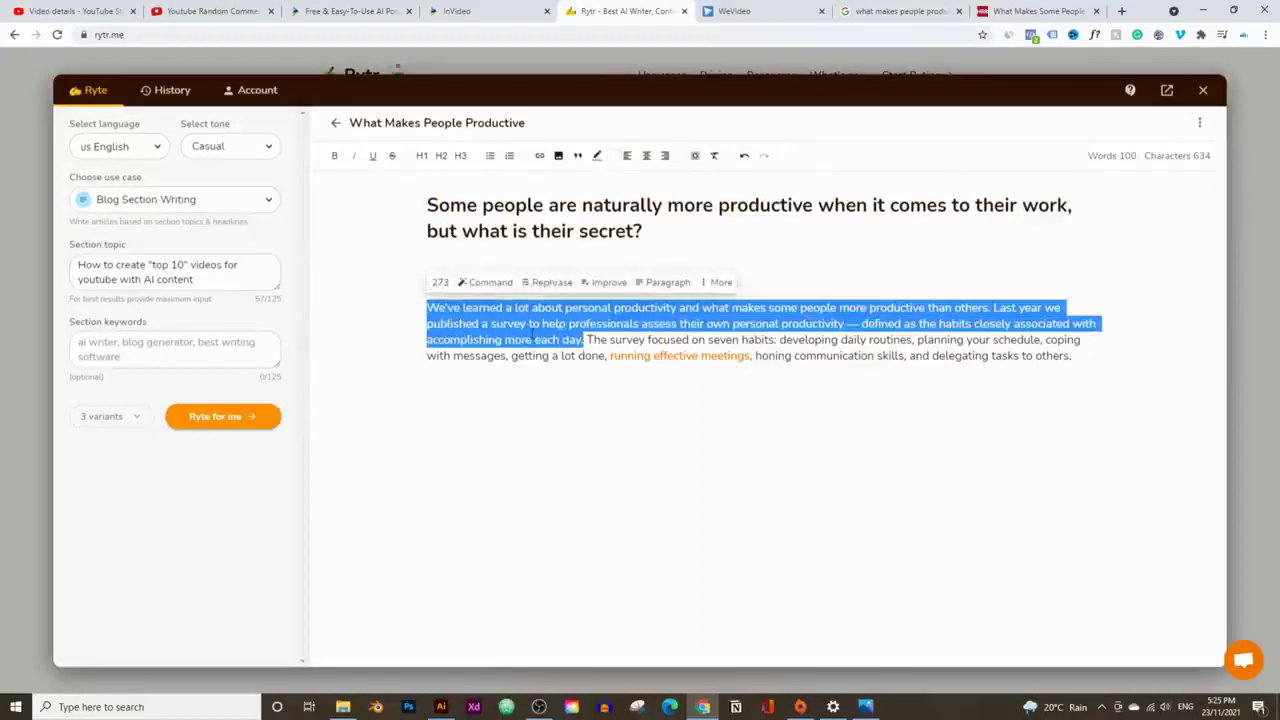
{"action": "mouse_move", "coordinate": [432, 295]}
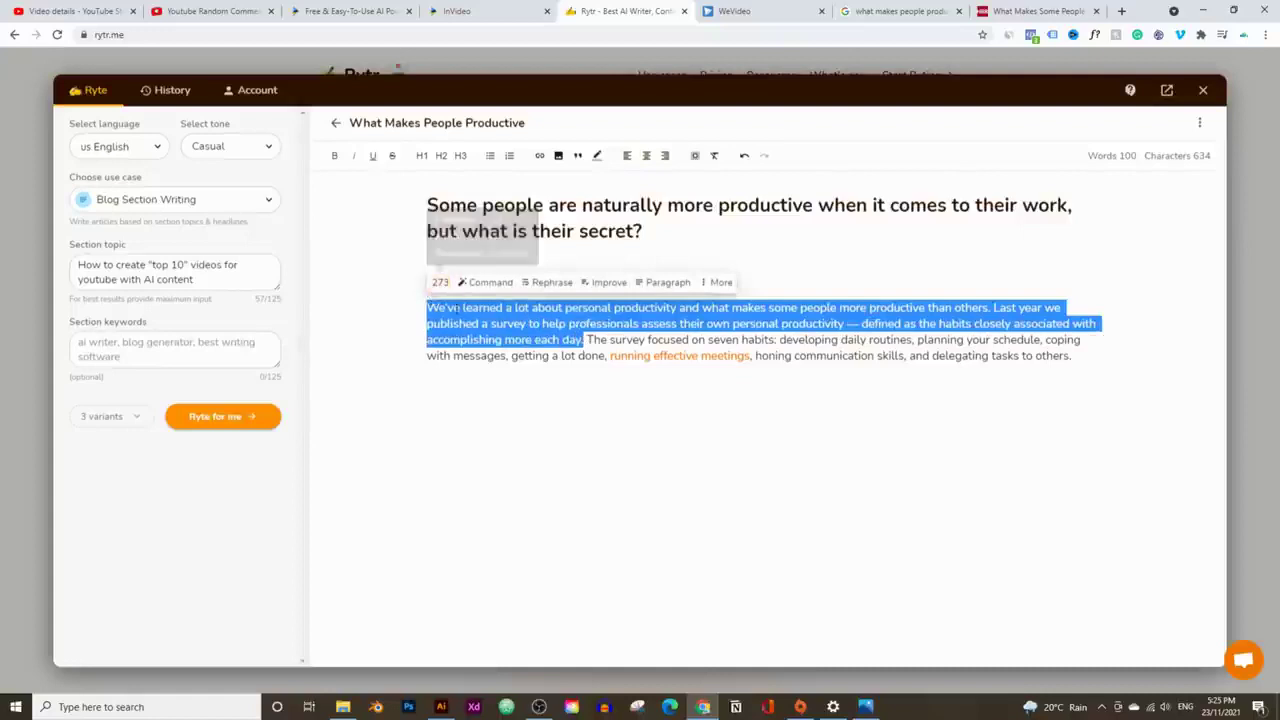
{"action": "left_click_drag", "start_coordinate": [427, 308], "coordinate": [994, 310]}
{"action": "left_click", "coordinate": [549, 288]}
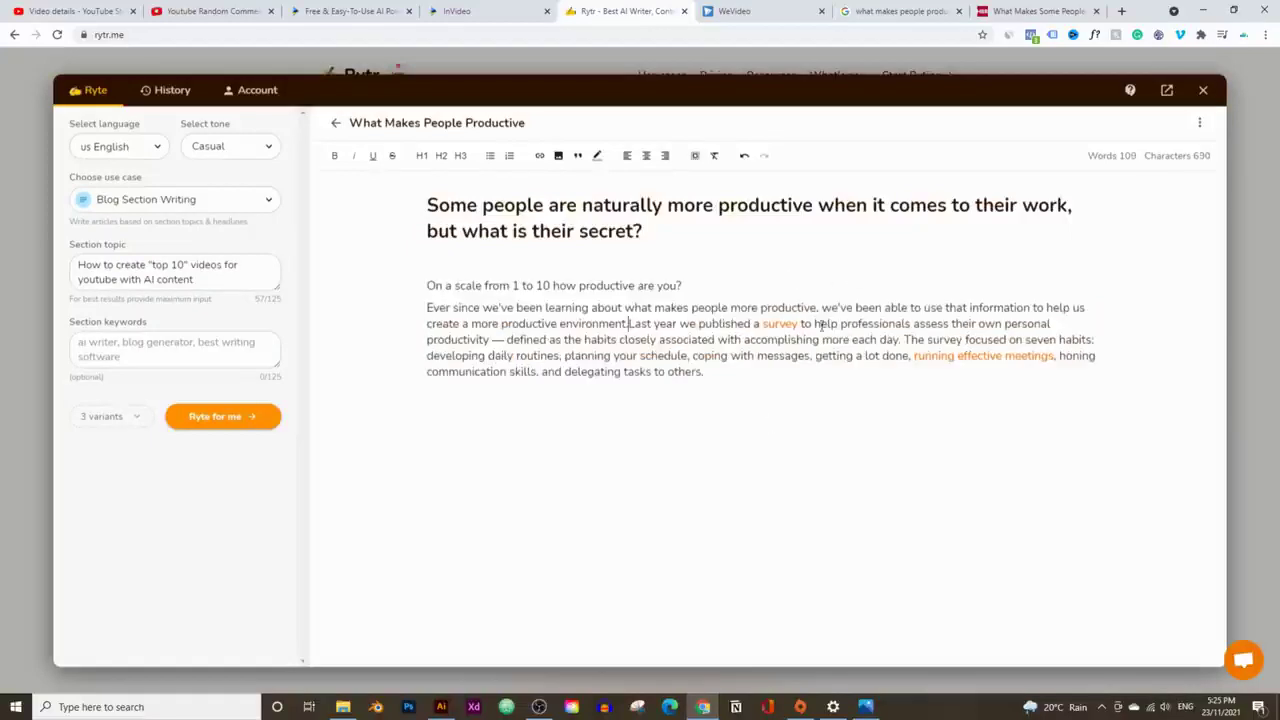
{"action": "left_click", "coordinate": [627, 321]}
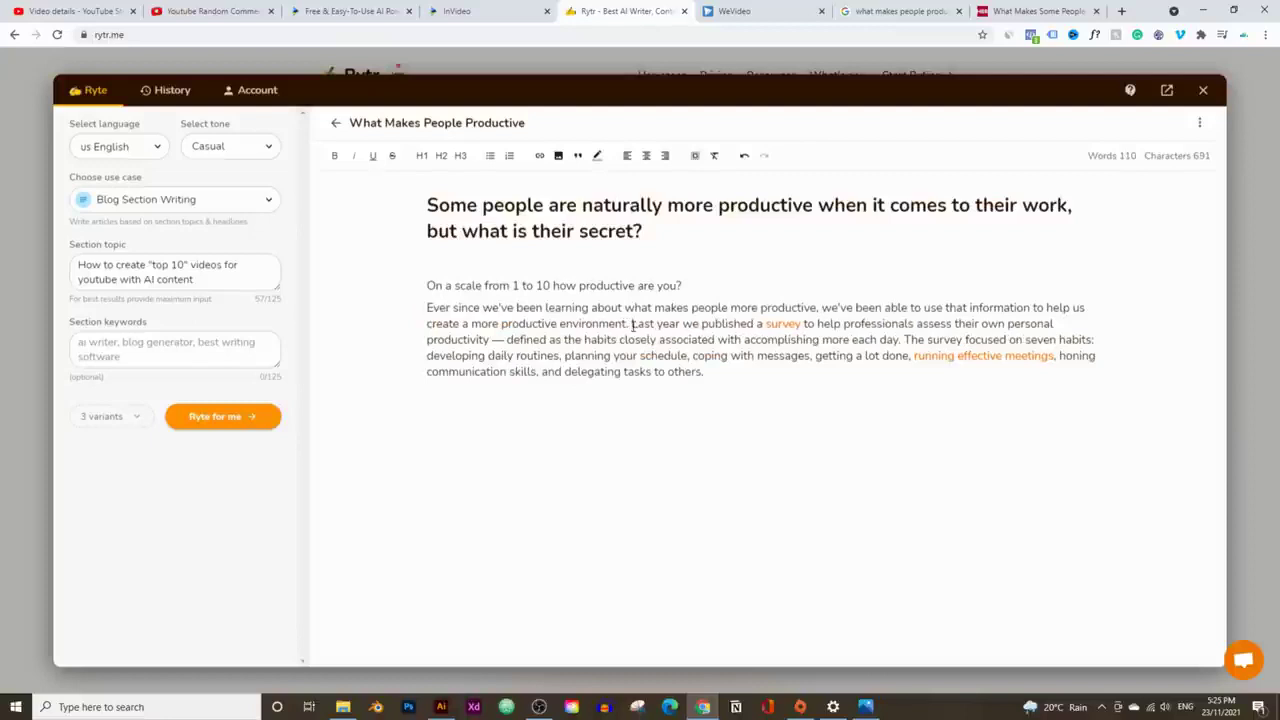
Rephrase the paragraph's "Last year we published a survey" sentence and its "The survey focused on seven habits" sentence separately with the AI.
{"action": "left_click_drag", "start_coordinate": [632, 325], "coordinate": [624, 340]}
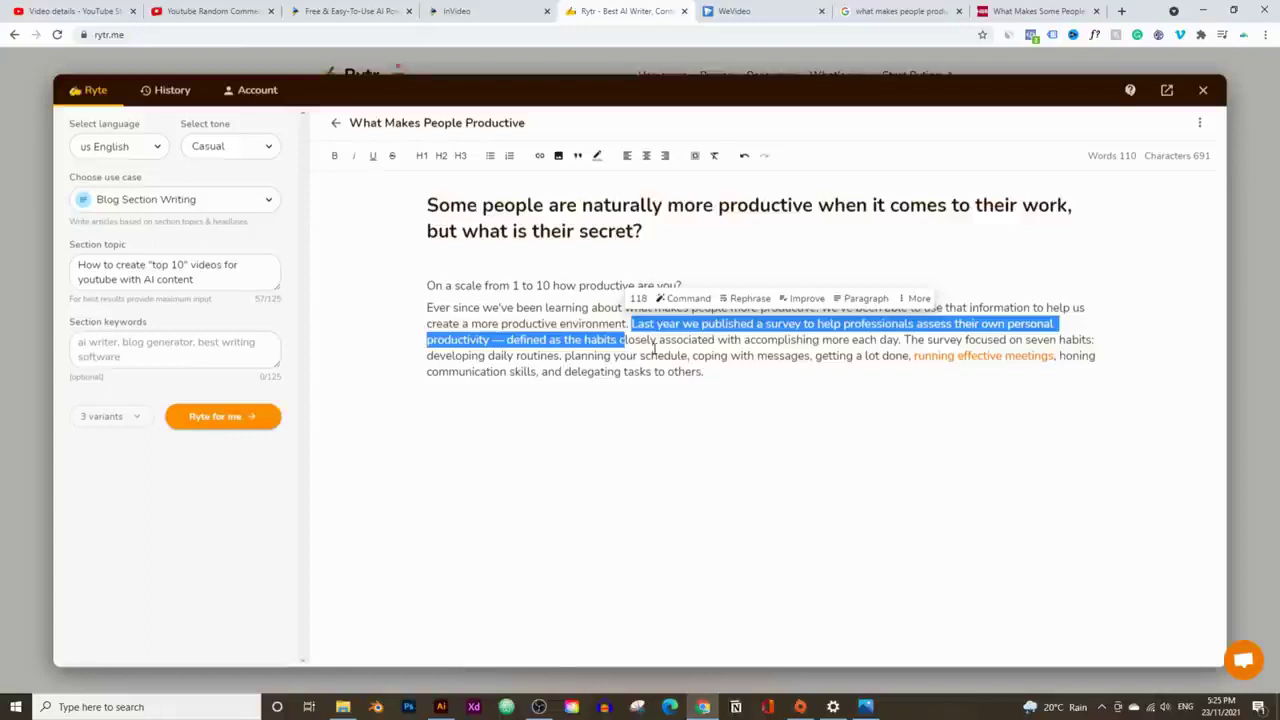
{"action": "left_click", "coordinate": [655, 345]}
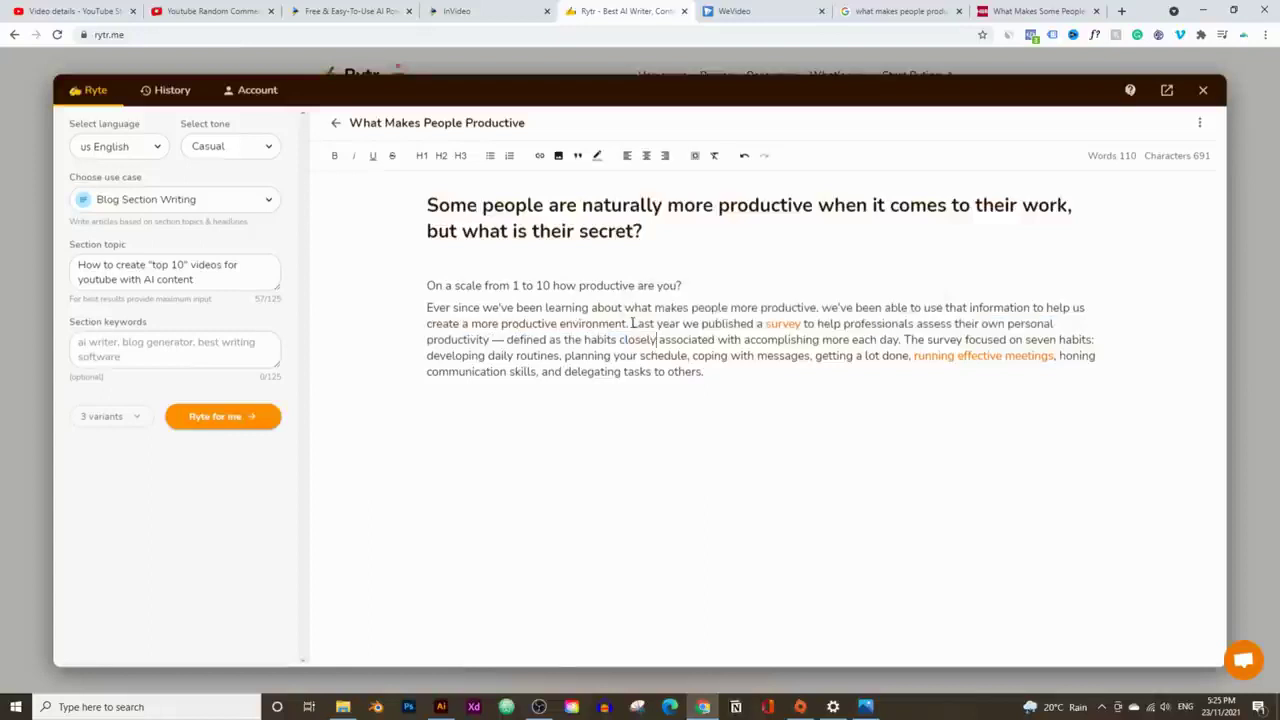
{"action": "left_click_drag", "start_coordinate": [631, 323], "coordinate": [903, 343]}
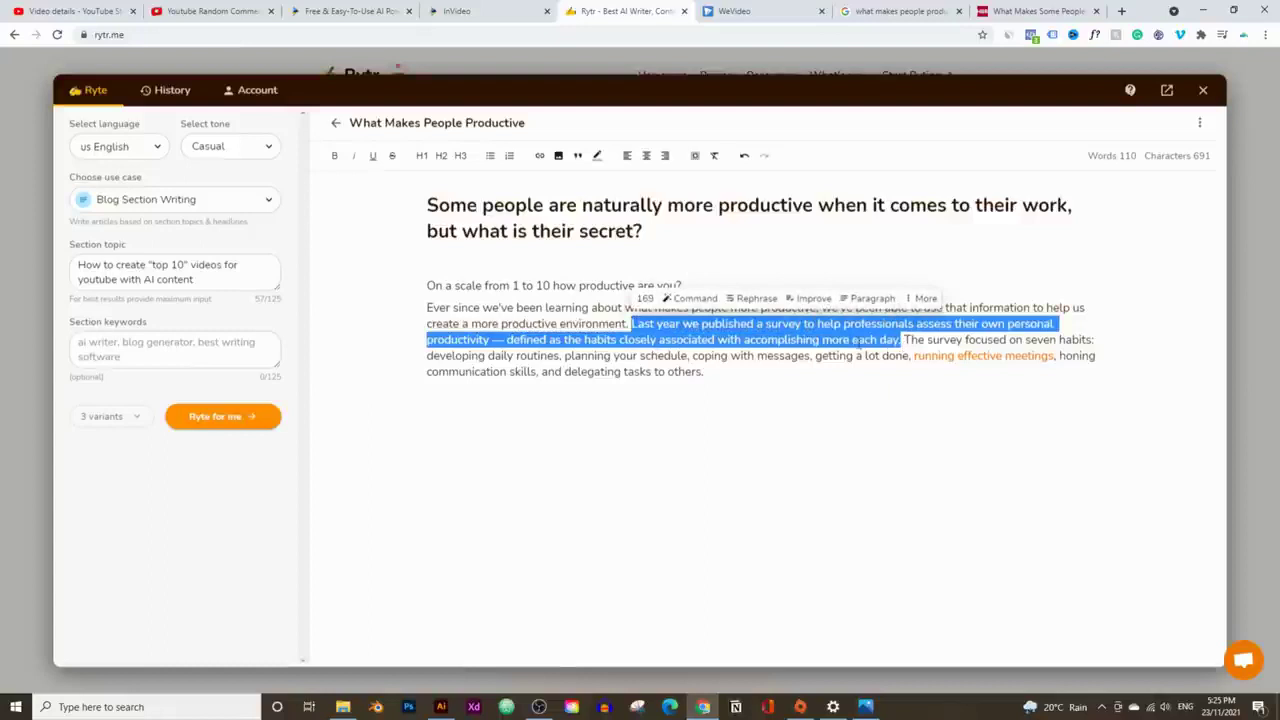
{"action": "left_click", "coordinate": [752, 298]}
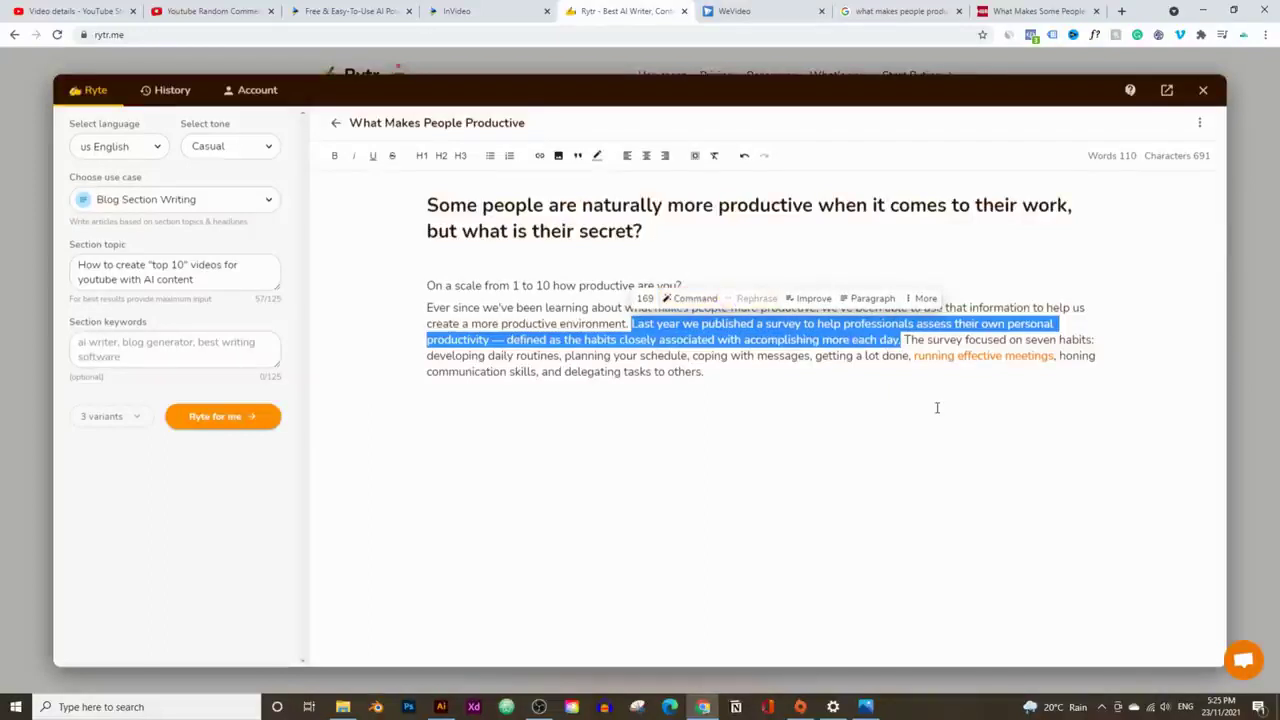
{"action": "left_click_drag", "start_coordinate": [918, 340], "coordinate": [871, 377]}
{"action": "left_click", "coordinate": [866, 314]}
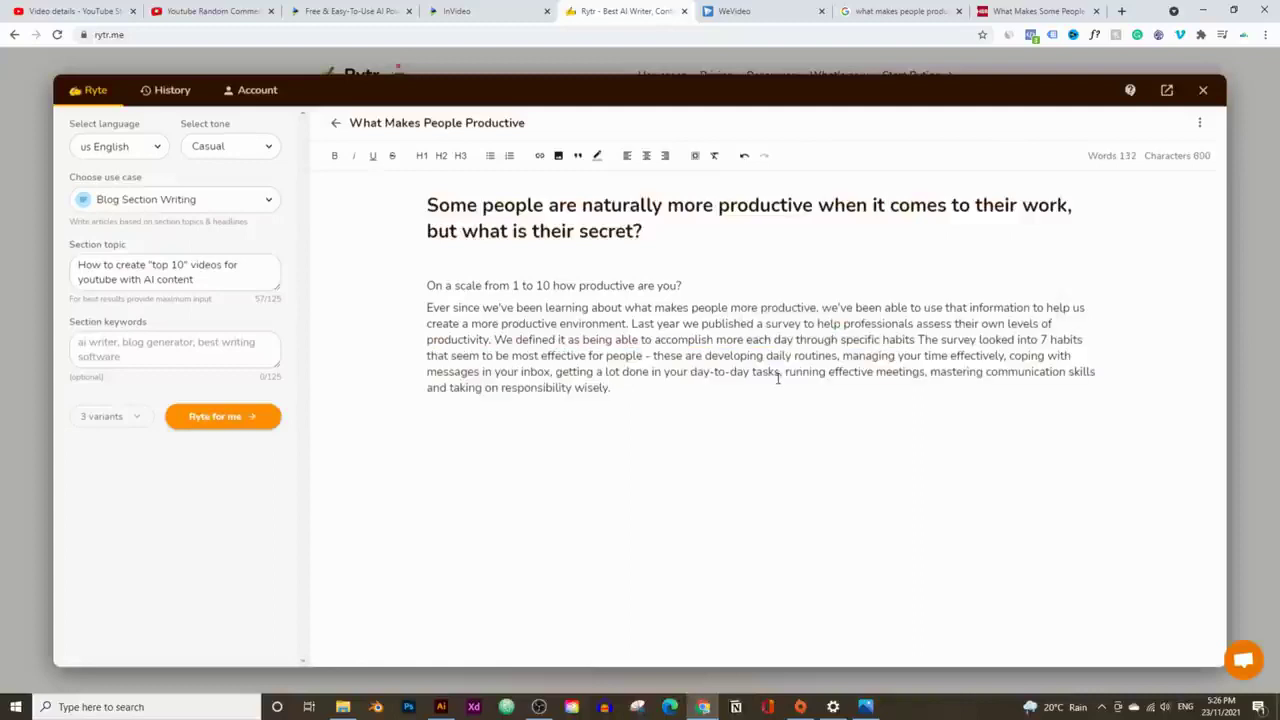
Add the missing full stop after "specific habits" in the rephrased paragraph.
{"action": "left_click", "coordinate": [918, 340]}
{"action": "key", "text": "BackSpace"}
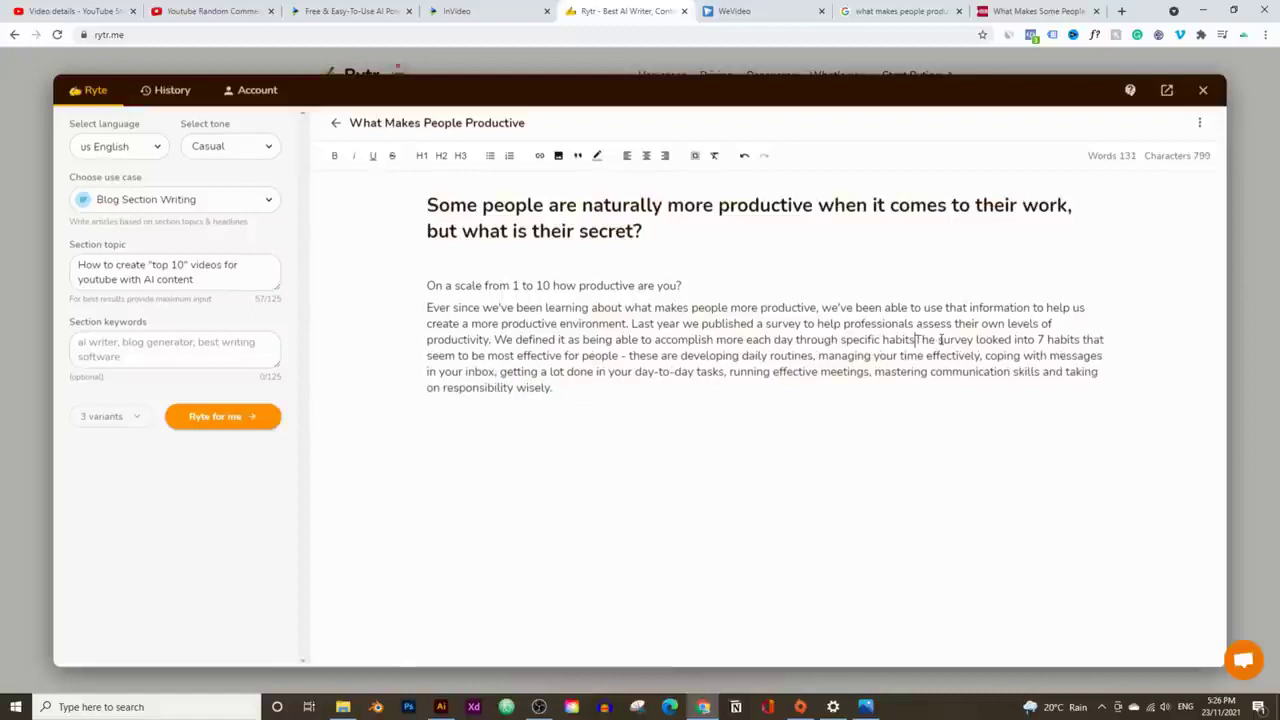
{"action": "type", "text": "."}
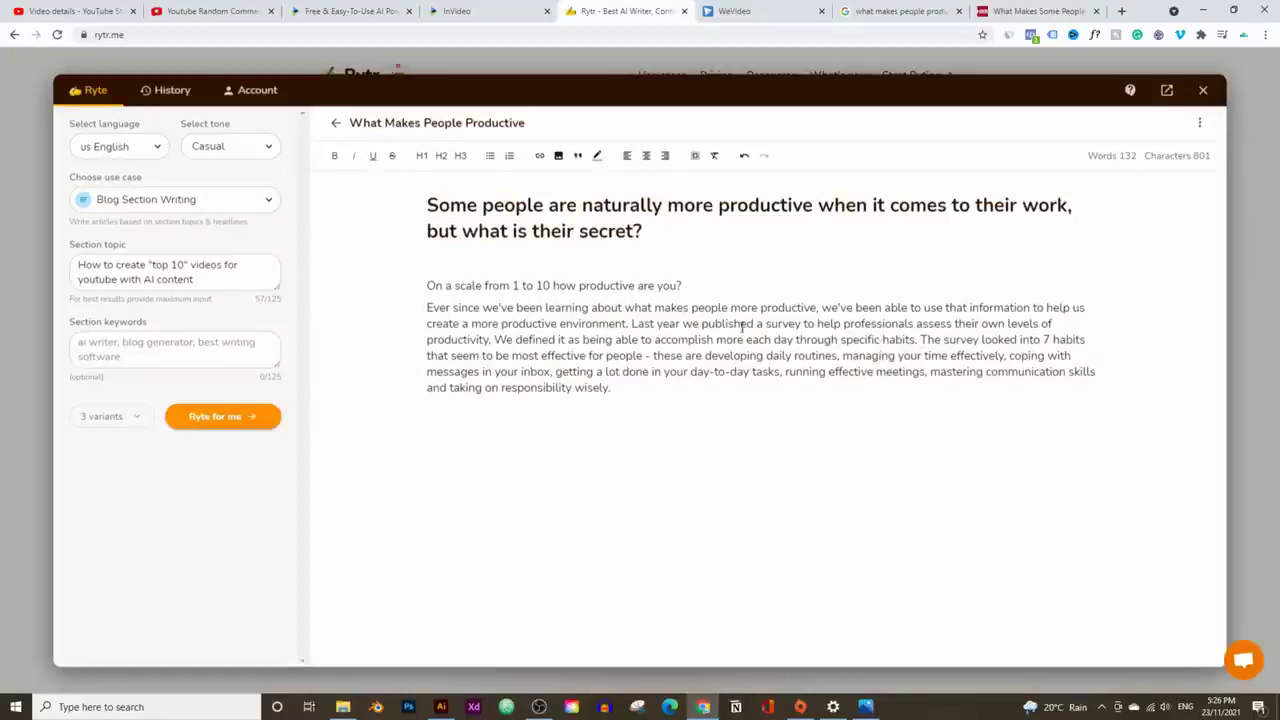
{"action": "left_click", "coordinate": [512, 290]}
{"action": "left_click", "coordinate": [789, 436]}
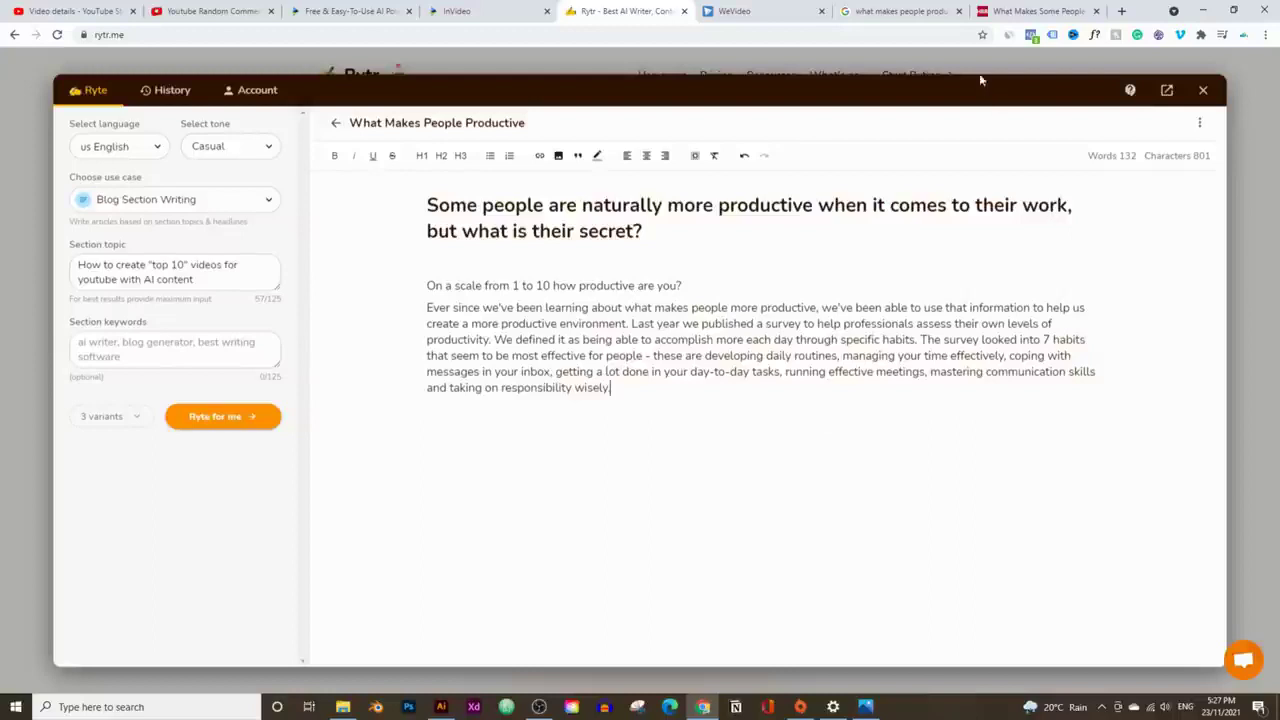
Run a plagiarism check on the rephrased opening question and the paragraph below it.
{"action": "left_click", "coordinate": [1010, 10]}
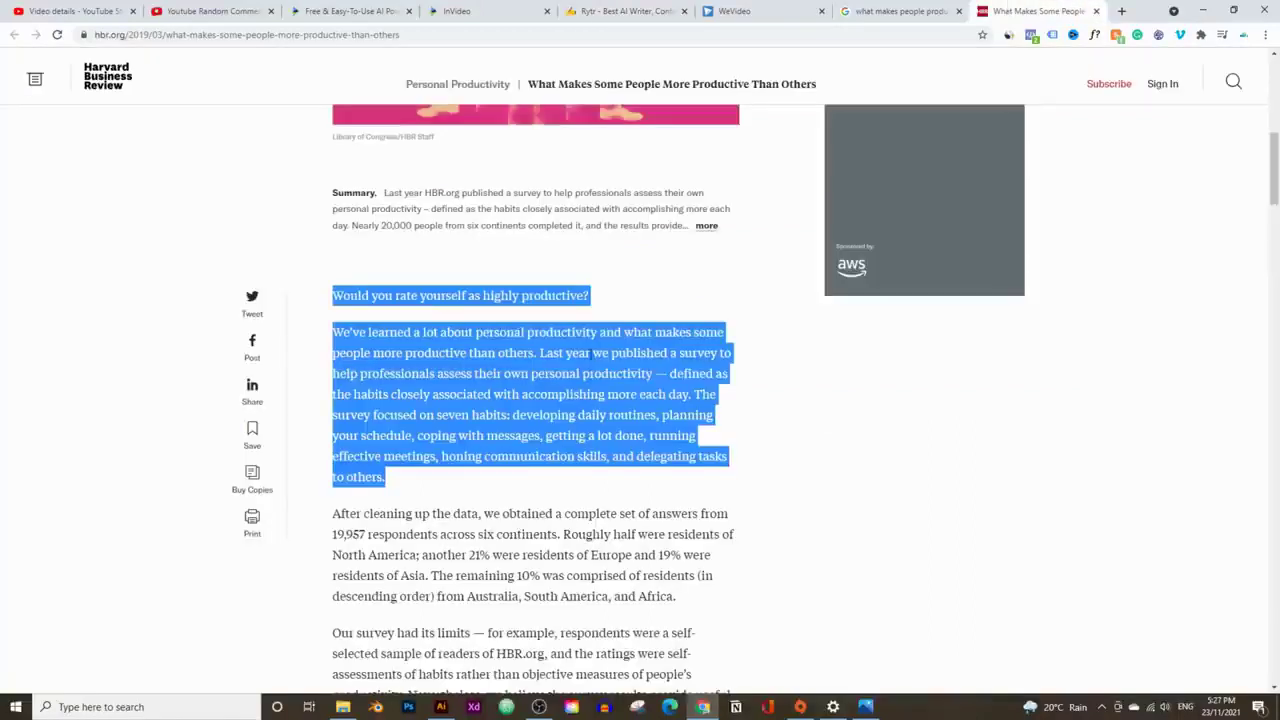
{"action": "left_click", "coordinate": [622, 11]}
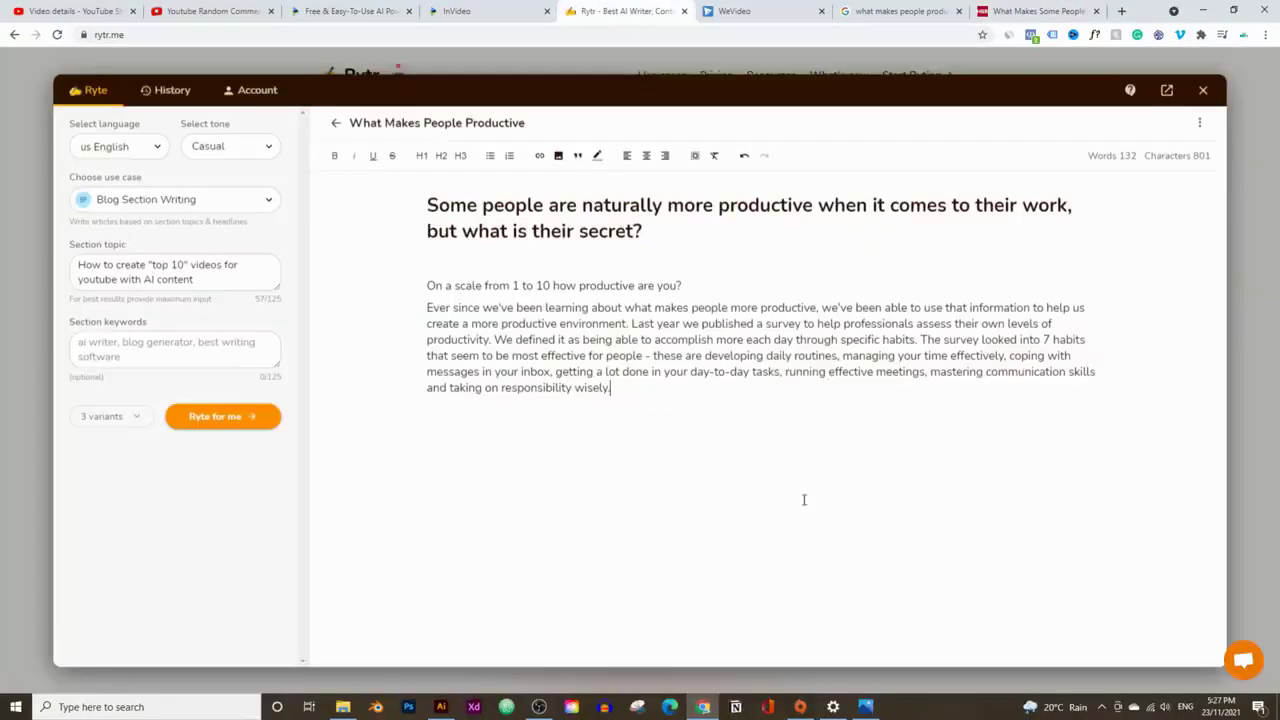
{"action": "left_click_drag", "start_coordinate": [612, 388], "coordinate": [418, 291]}
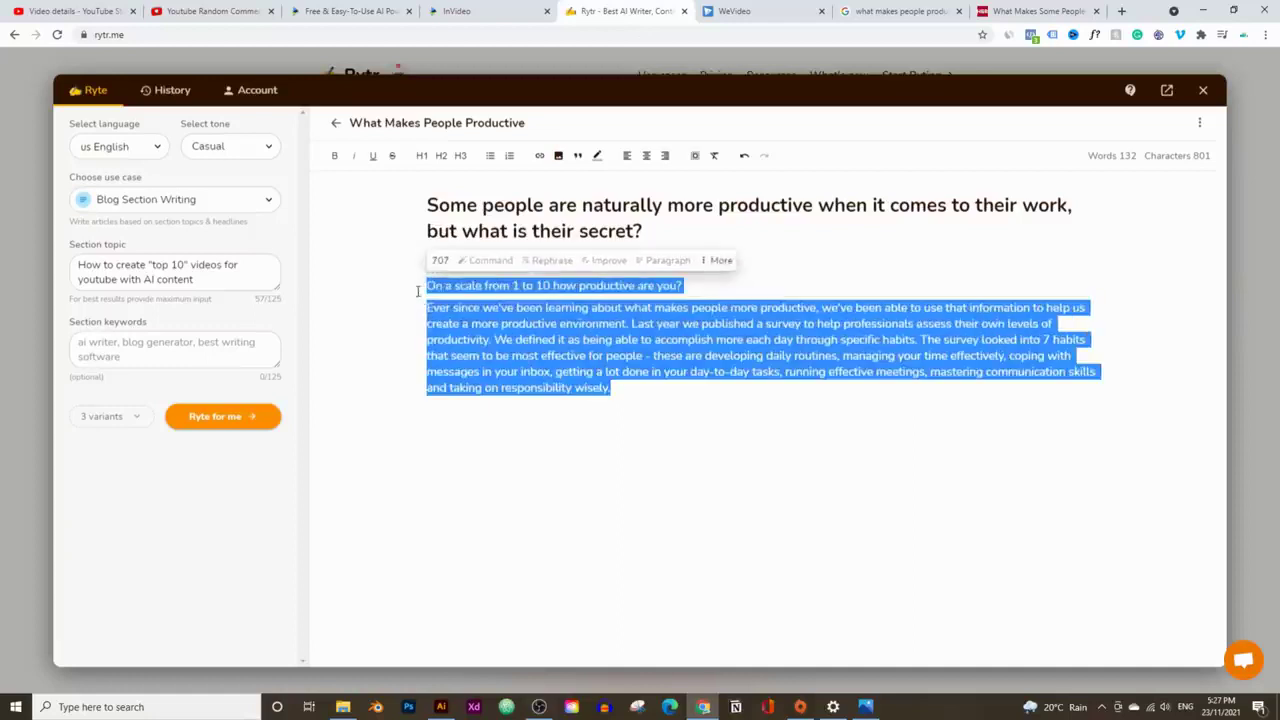
{"action": "left_click", "coordinate": [718, 261]}
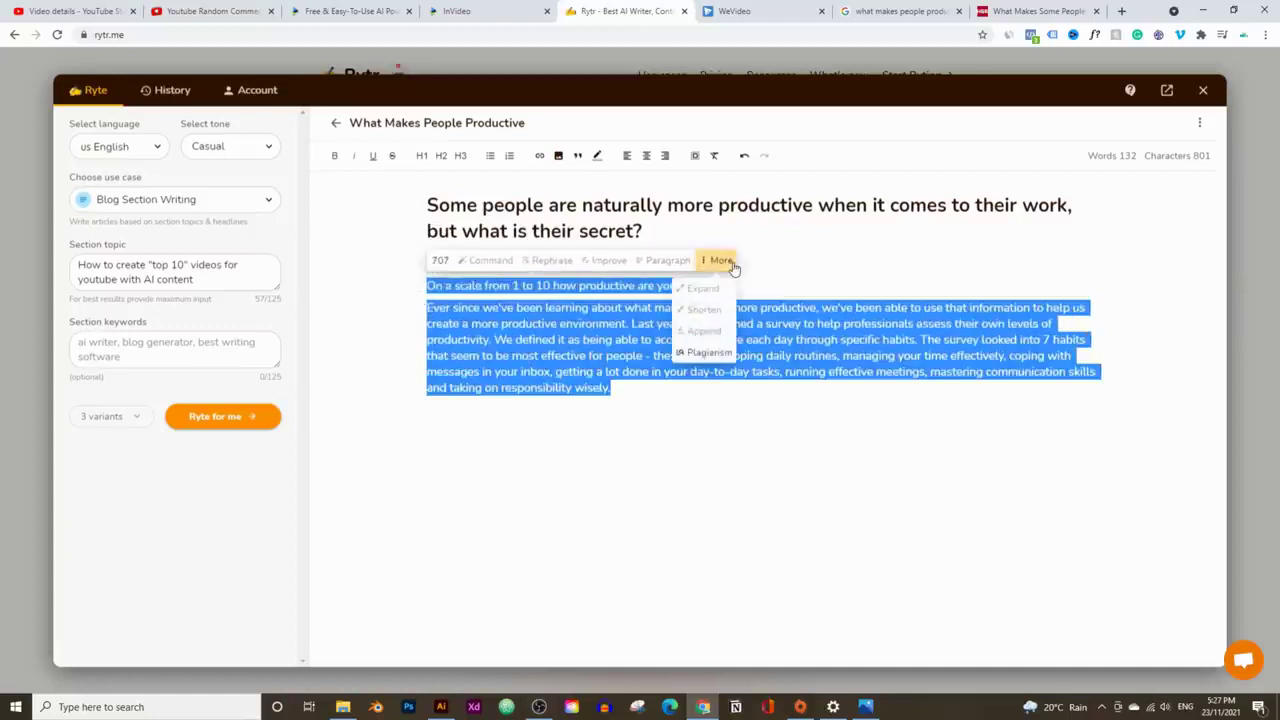
{"action": "left_click", "coordinate": [705, 355]}
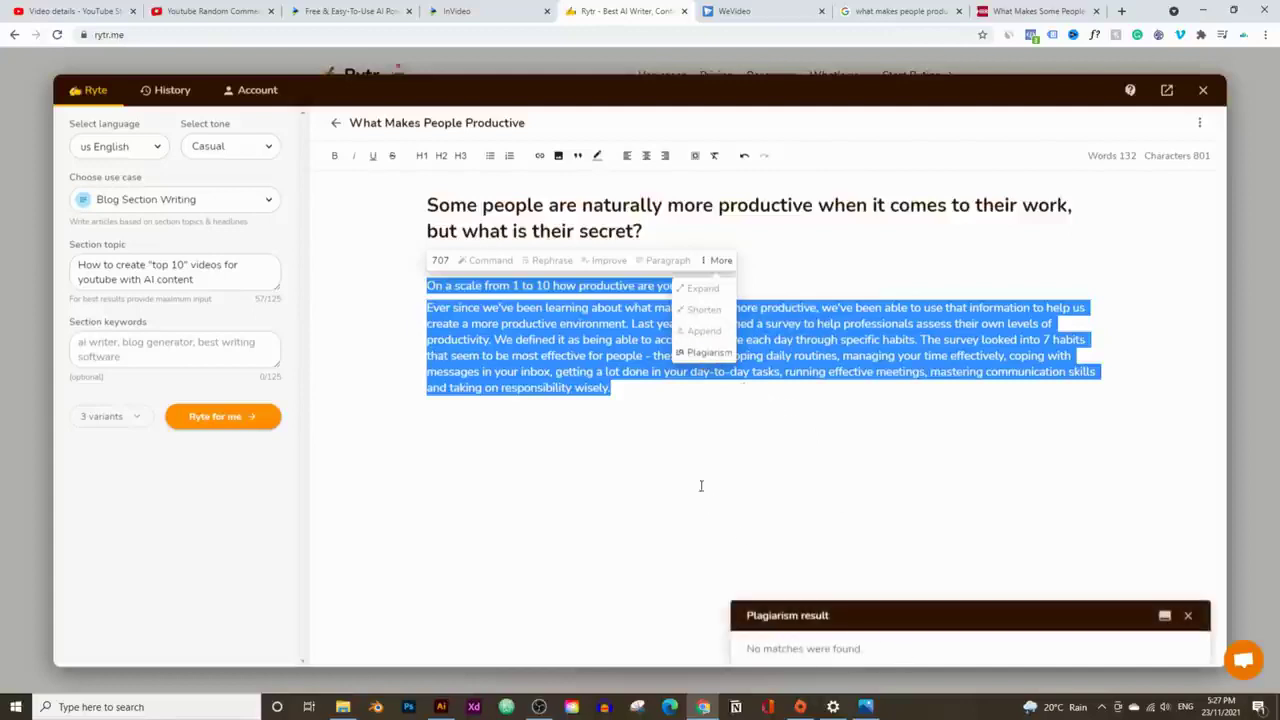
Copy the original opening question and first paragraph from Harvard Business Review and paste them below the rephrased text in Rytr.
{"action": "left_click", "coordinate": [1018, 11]}
{"action": "right_click", "coordinate": [430, 362]}
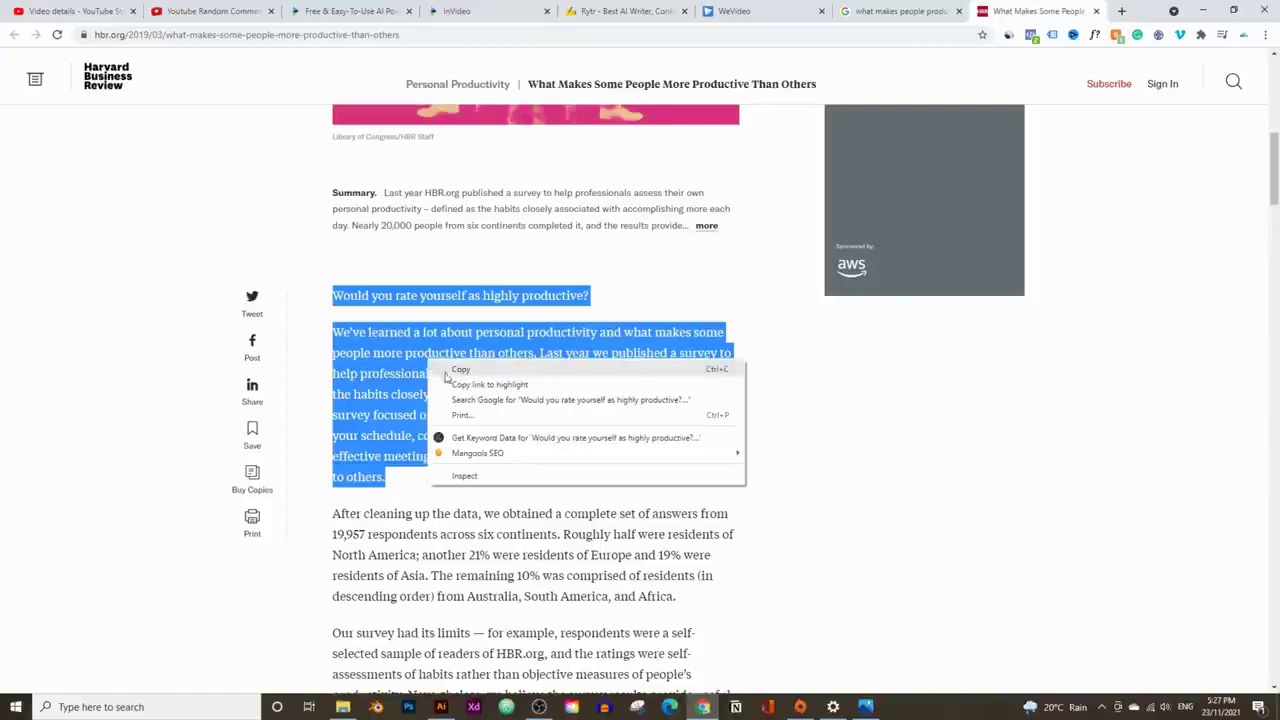
{"action": "left_click", "coordinate": [455, 371]}
{"action": "left_click", "coordinate": [552, 9]}
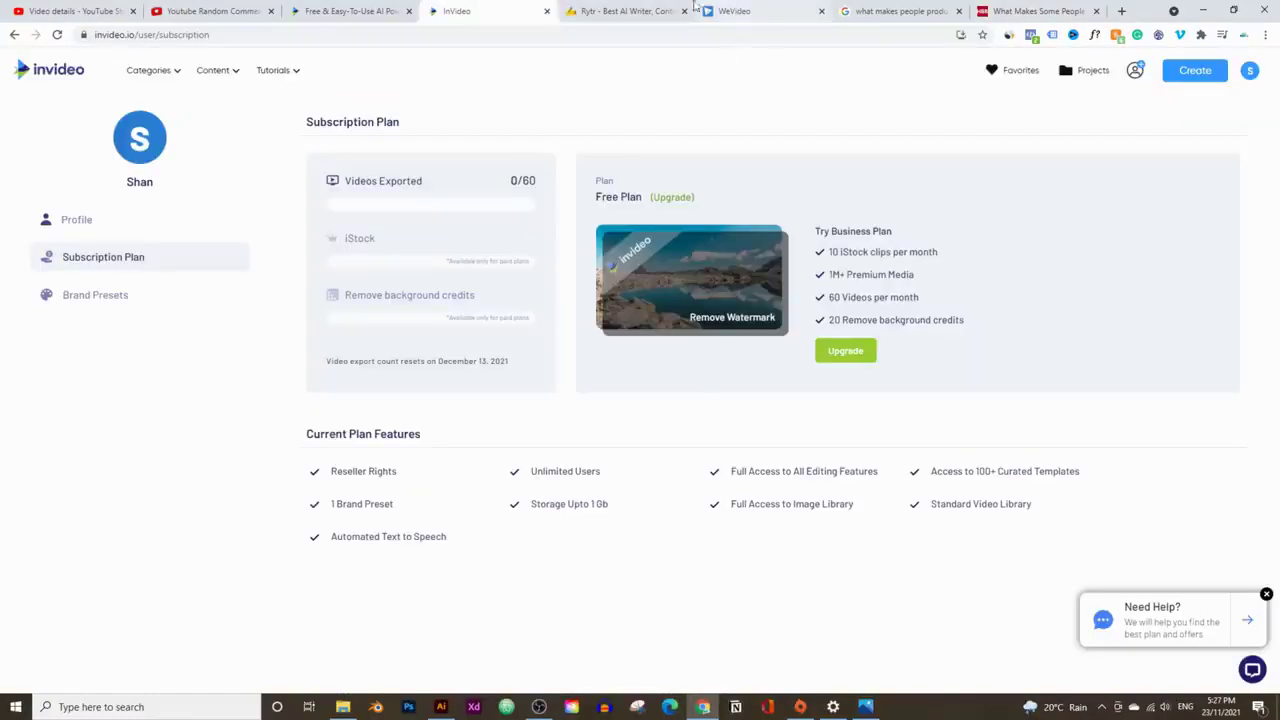
{"action": "left_click", "coordinate": [650, 11]}
{"action": "left_click", "coordinate": [695, 397]}
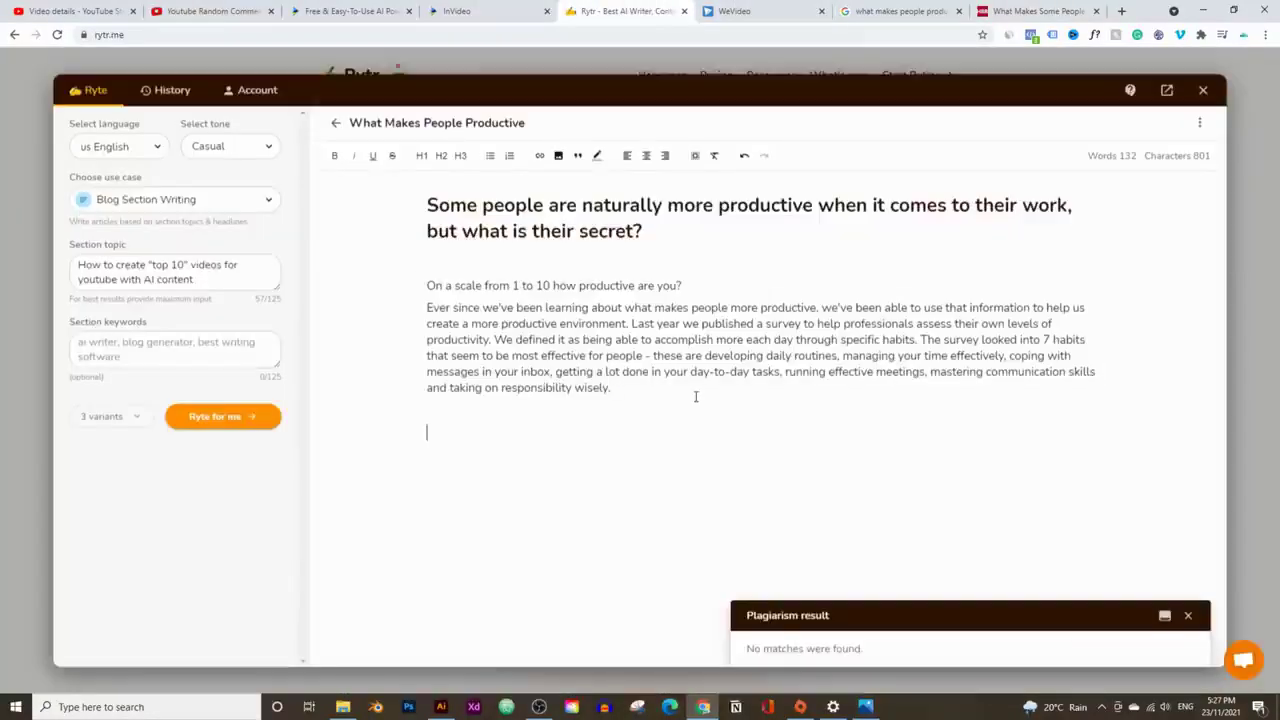
{"action": "key", "text": "ctrl+v"}
Run a plagiarism check on the pasted original passage and review the matched sources.
{"action": "left_click_drag", "start_coordinate": [1100, 497], "coordinate": [401, 432]}
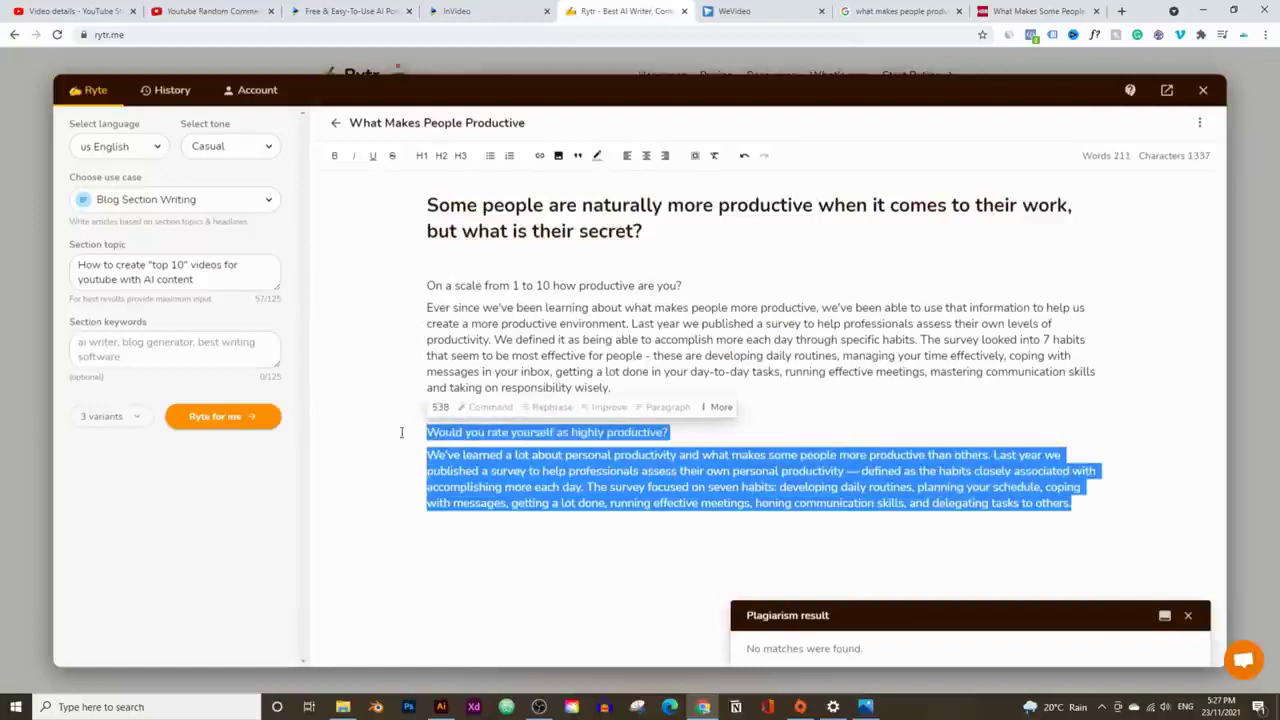
{"action": "left_click", "coordinate": [718, 407]}
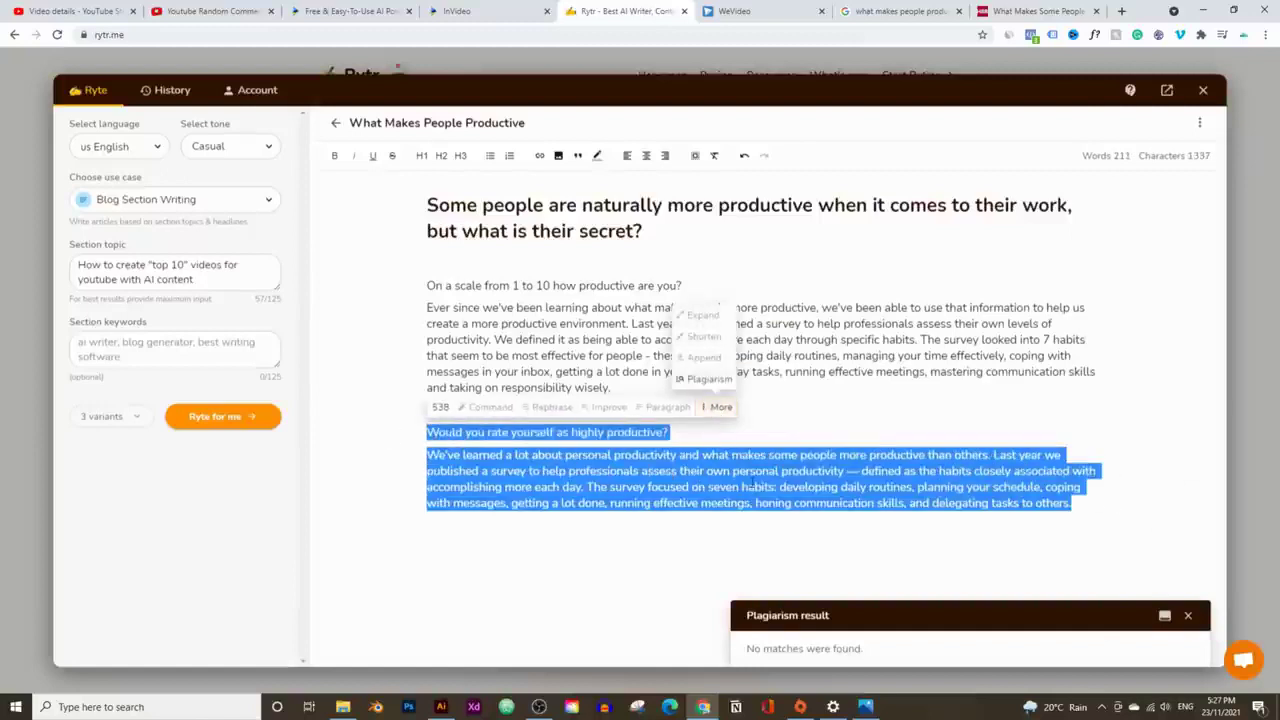
{"action": "left_click", "coordinate": [708, 379]}
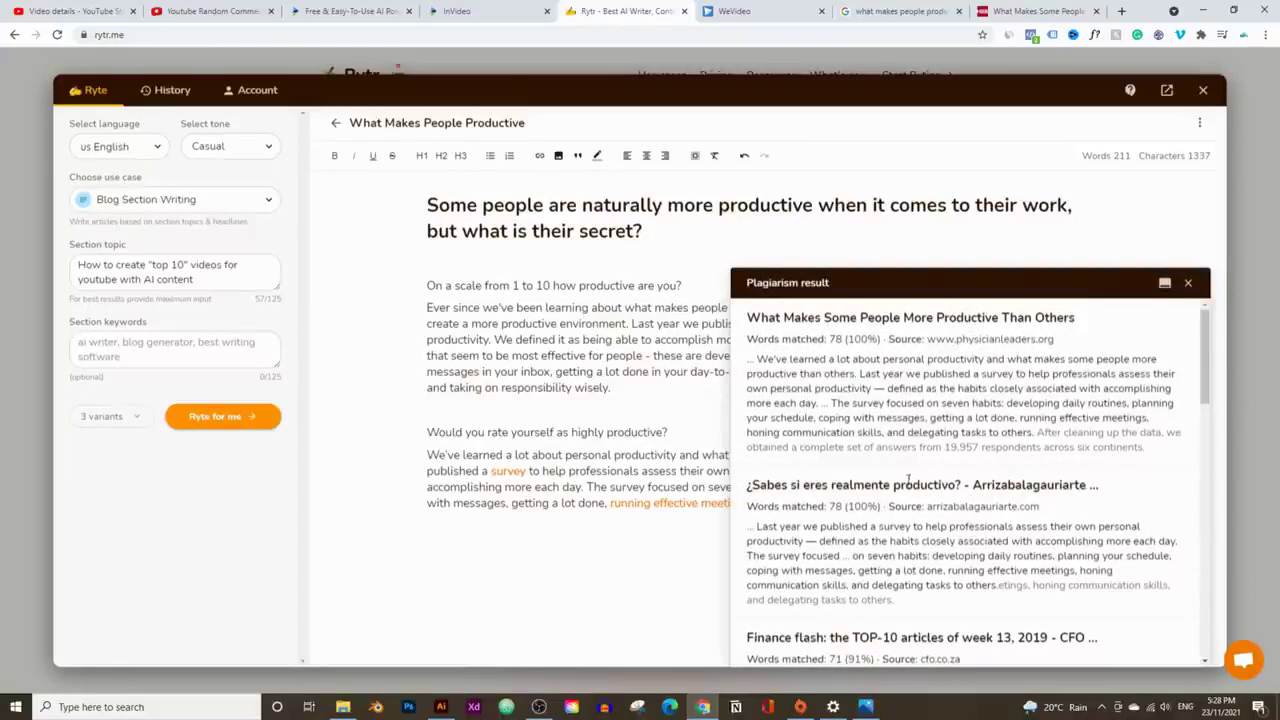
{"action": "scroll", "coordinate": [910, 475], "scroll_direction": "down", "scroll_amount": 1}
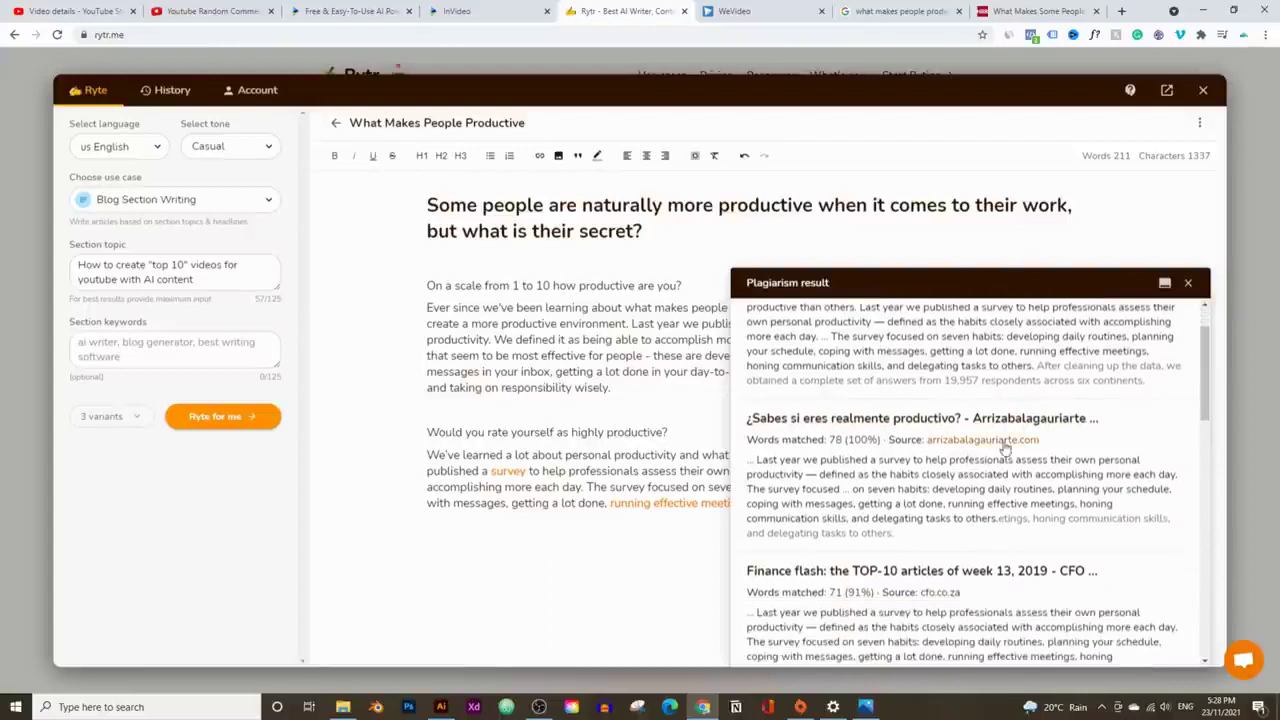
{"action": "scroll", "coordinate": [1000, 450], "scroll_direction": "down", "scroll_amount": 4}
{"action": "scroll", "coordinate": [845, 470], "scroll_direction": "down", "scroll_amount": 5}
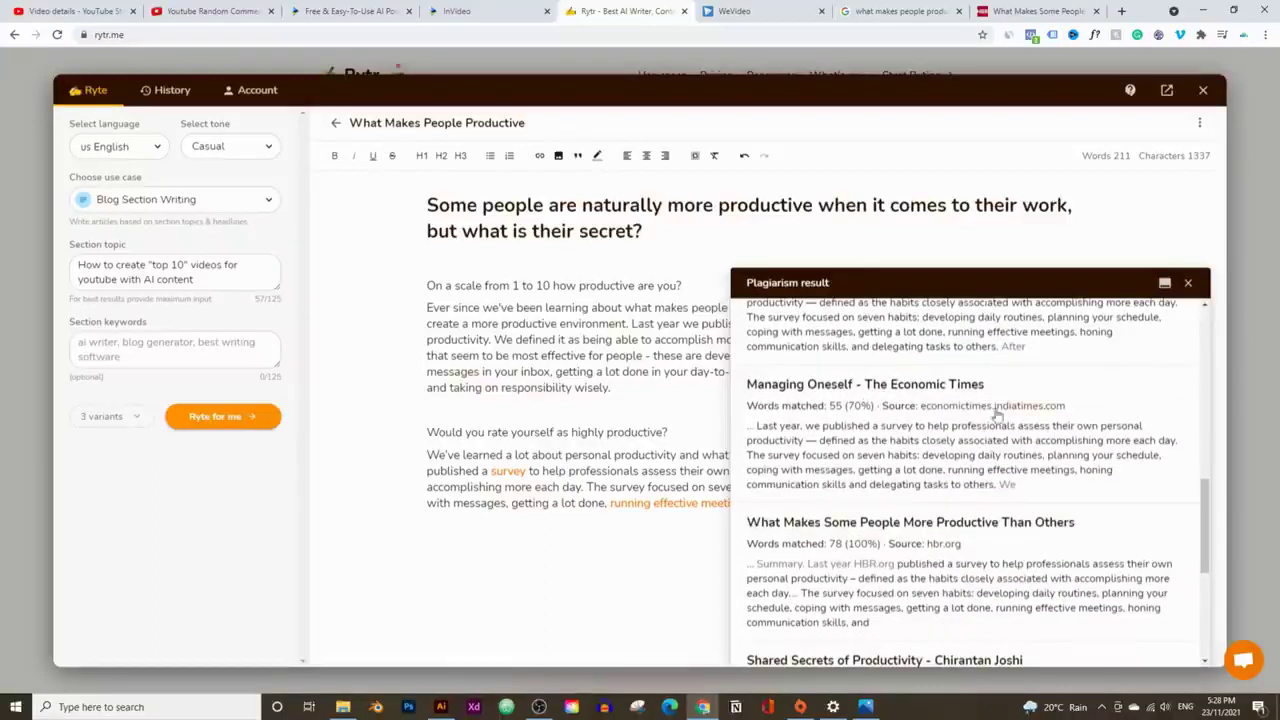
{"action": "scroll", "coordinate": [940, 540], "scroll_direction": "down", "scroll_amount": 2}
{"action": "scroll", "coordinate": [880, 450], "scroll_direction": "up", "scroll_amount": 2}
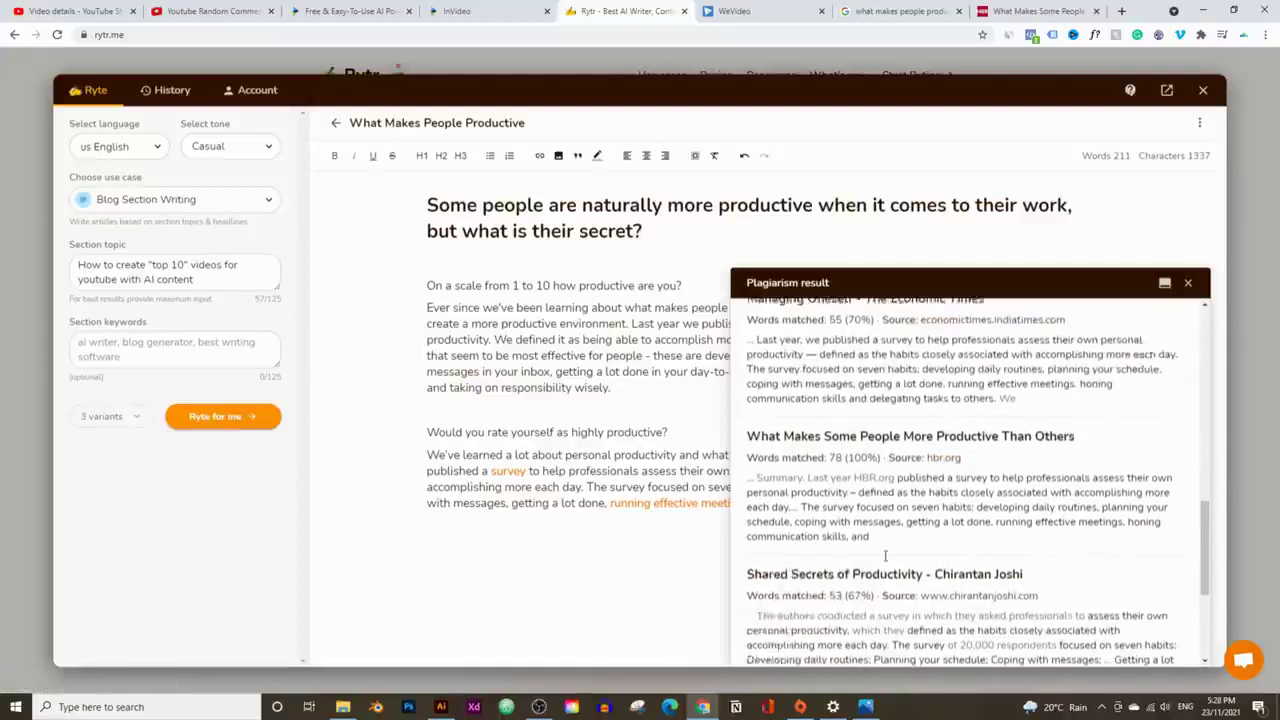
{"action": "scroll", "coordinate": [810, 527], "scroll_direction": "up", "scroll_amount": 2}
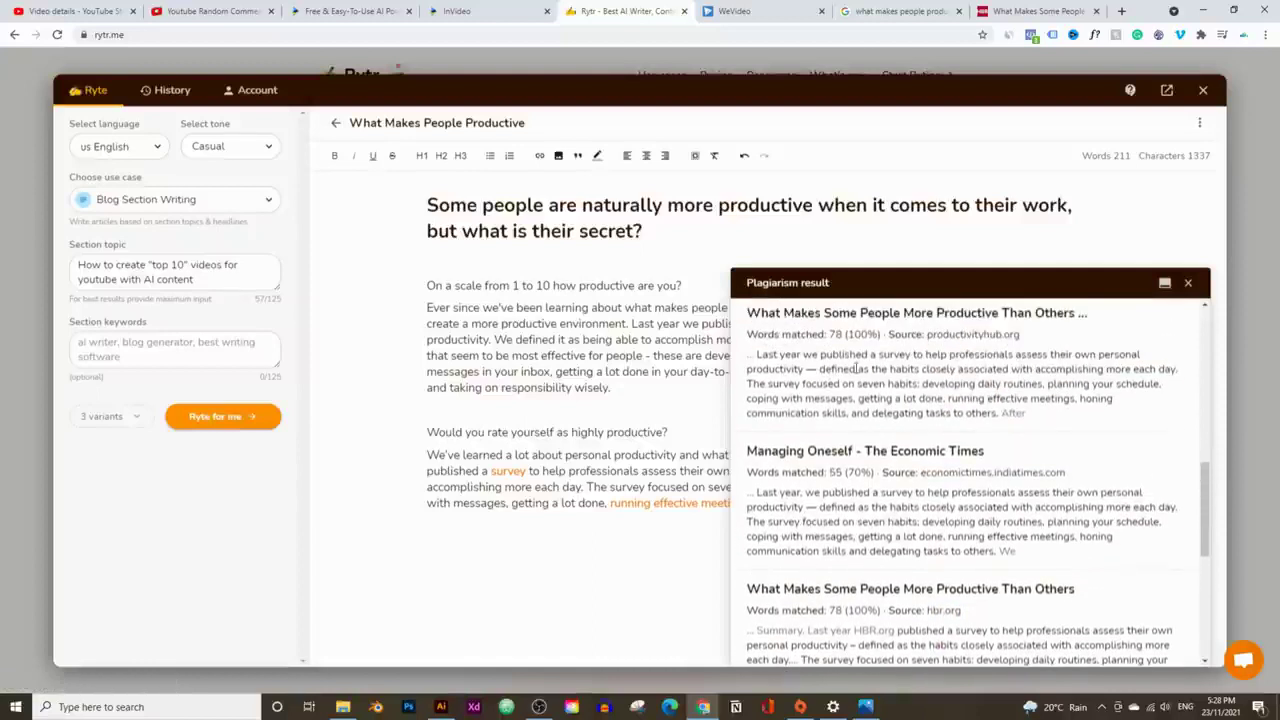
{"action": "scroll", "coordinate": [800, 530], "scroll_direction": "up", "scroll_amount": 2}
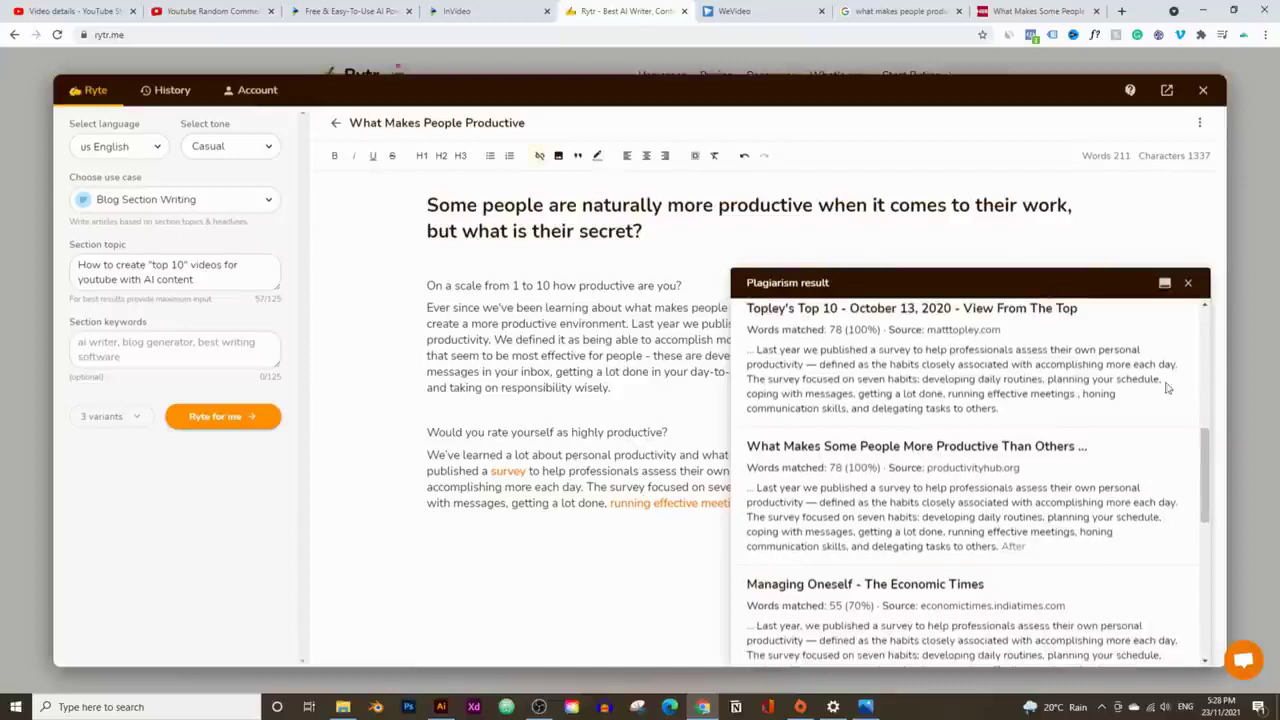
Close the plagiarism results and delete the pasted original passage from the script.
{"action": "left_click", "coordinate": [1188, 283]}
{"action": "left_click_drag", "start_coordinate": [1072, 504], "coordinate": [402, 430]}
{"action": "key", "text": "BackSpace"}
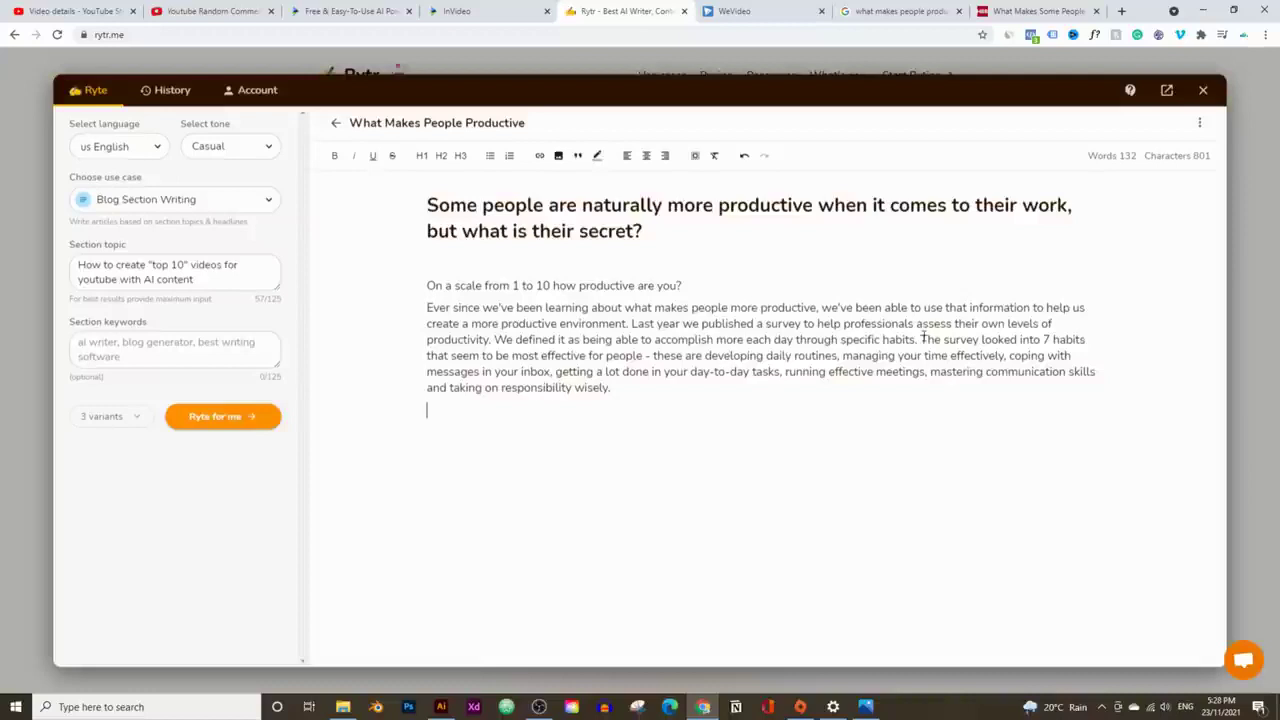
{"action": "left_click_drag", "start_coordinate": [922, 339], "coordinate": [941, 386]}
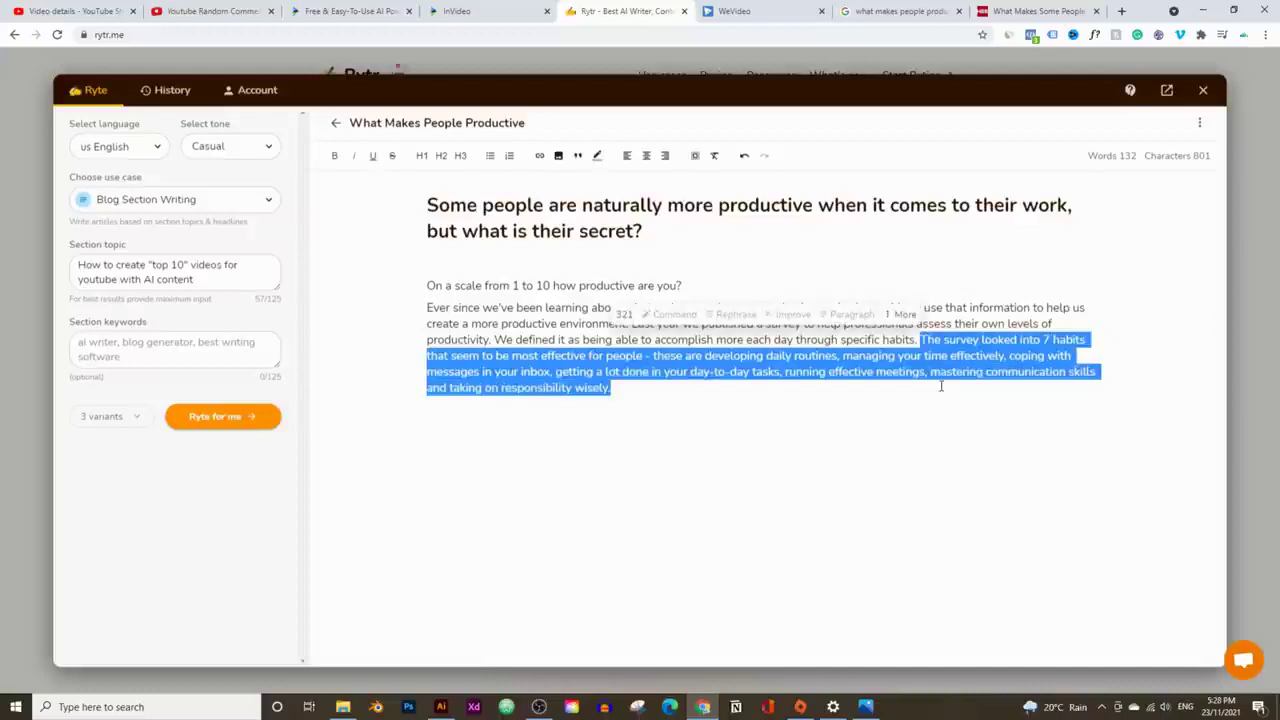
{"action": "left_click", "coordinate": [767, 436]}
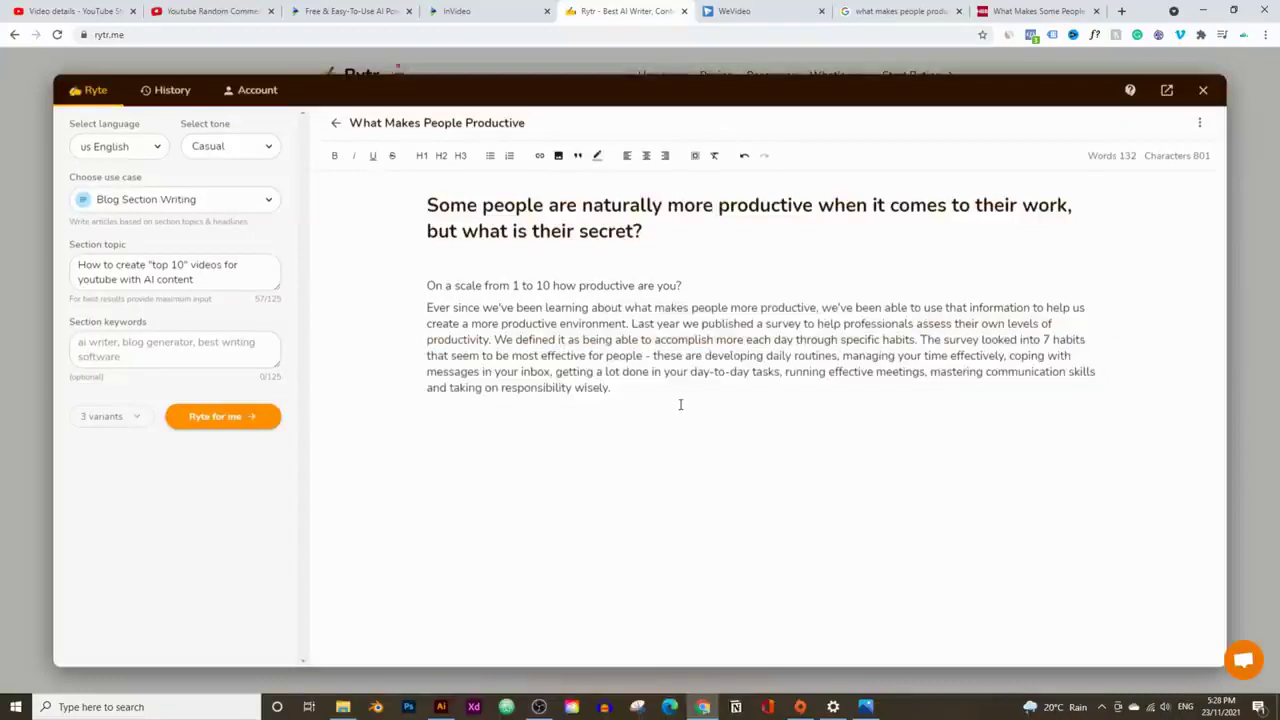
Look through the remaining paragraphs of the Harvard Business Review article to compare them with the finished script.
{"action": "left_click", "coordinate": [1021, 8]}
{"action": "scroll", "coordinate": [560, 420], "scroll_direction": "down", "scroll_amount": 7}
{"action": "scroll", "coordinate": [561, 423], "scroll_direction": "up", "scroll_amount": 4}
{"action": "scroll", "coordinate": [560, 425], "scroll_direction": "up", "scroll_amount": 5}
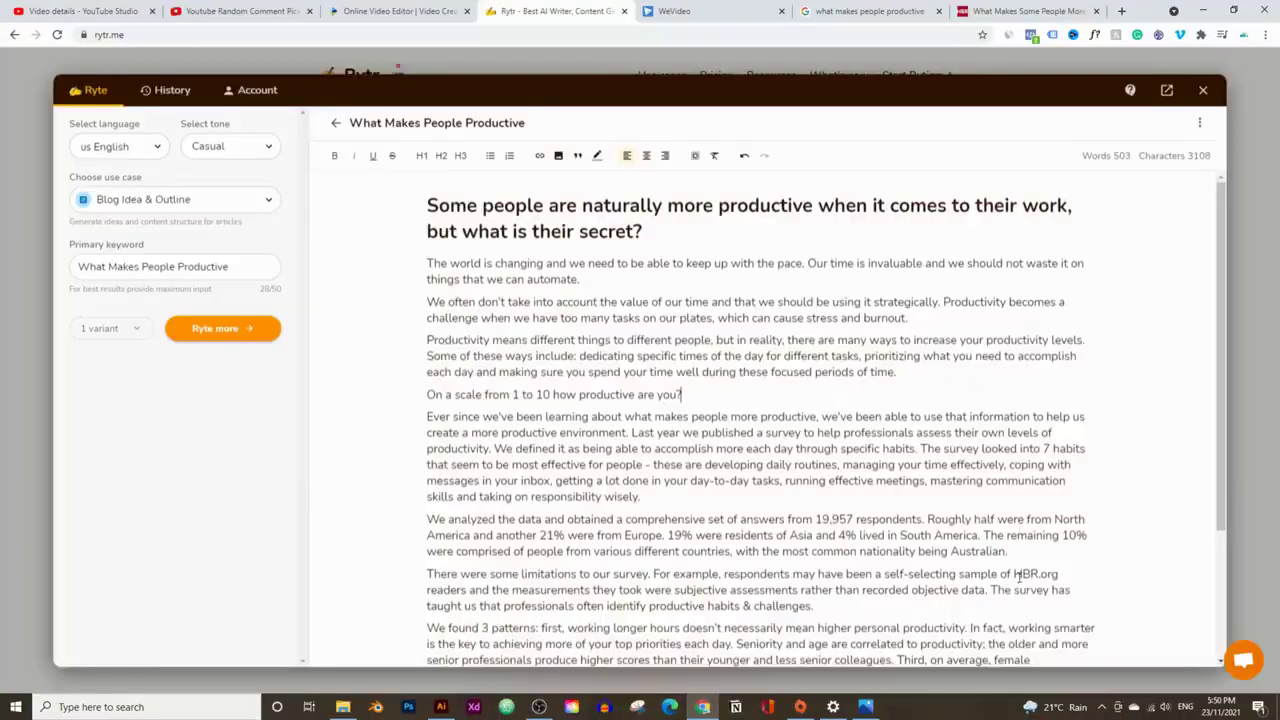
{"action": "left_click", "coordinate": [1030, 11]}
{"action": "scroll", "coordinate": [770, 416], "scroll_direction": "down", "scroll_amount": 2}
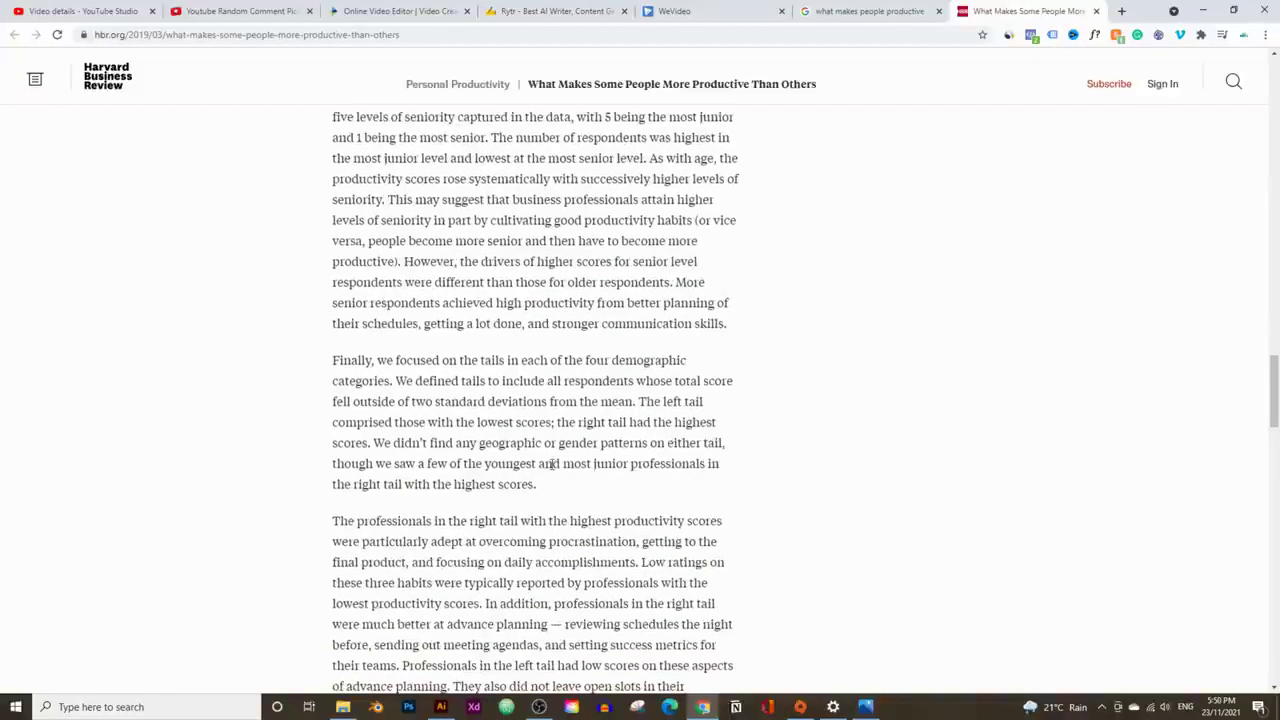
{"action": "scroll", "coordinate": [558, 517], "scroll_direction": "up", "scroll_amount": 2}
{"action": "left_click", "coordinate": [430, 11]}
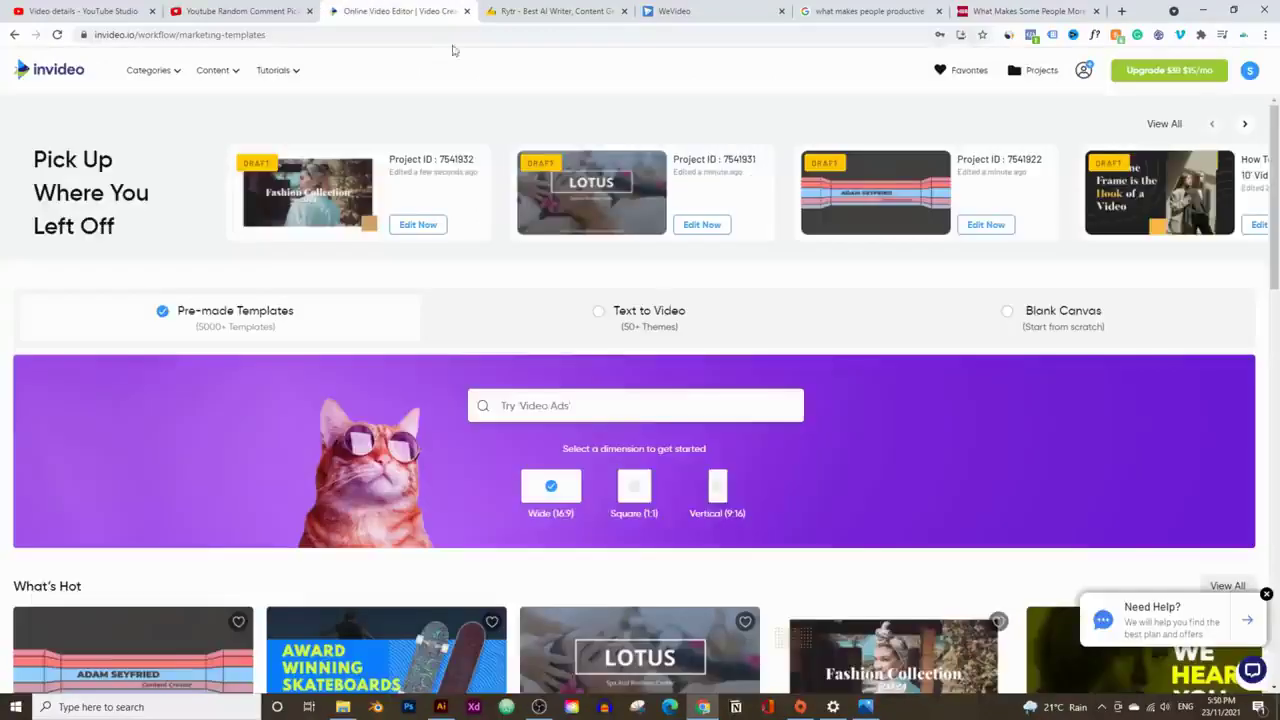
Copy the whole script below the heading in Rytr, from "The world is changing" through "good work & task flow".
{"action": "left_click", "coordinate": [545, 11]}
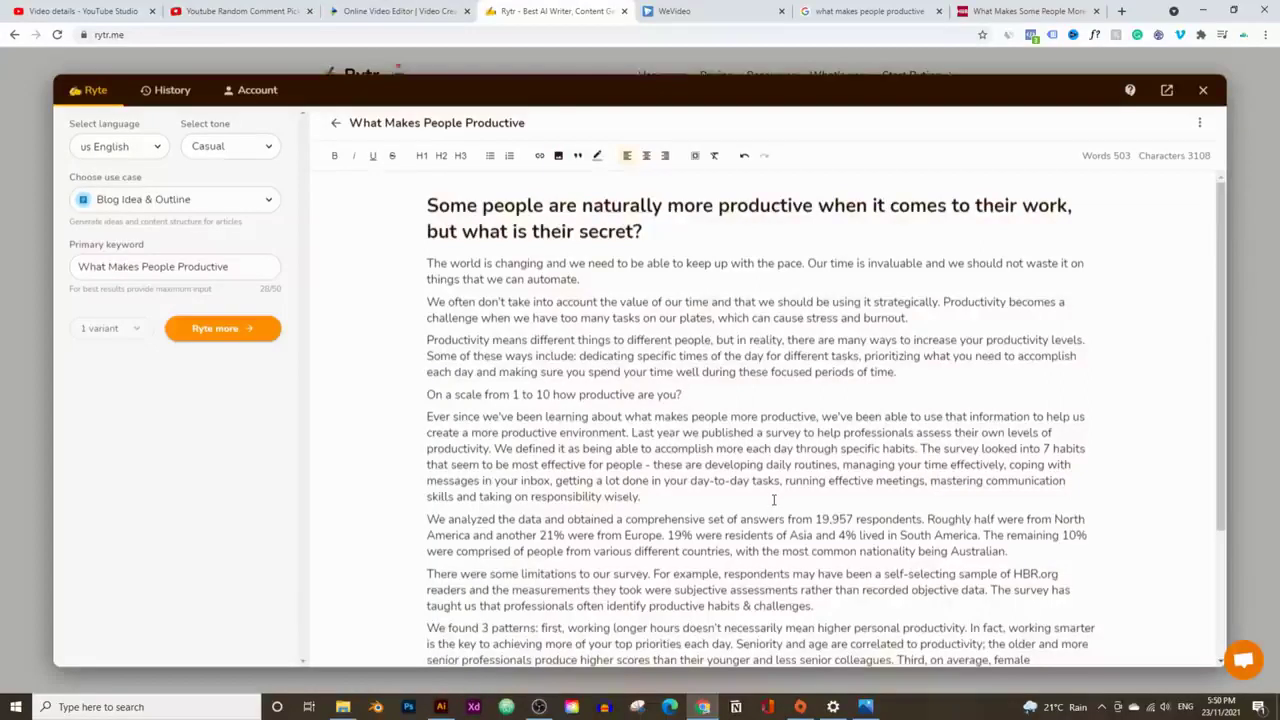
{"action": "left_click_drag", "start_coordinate": [909, 376], "coordinate": [406, 289]}
{"action": "left_click", "coordinate": [367, 271]}
{"action": "scroll", "coordinate": [760, 370], "scroll_direction": "down", "scroll_amount": 1}
{"action": "scroll", "coordinate": [893, 407], "scroll_direction": "up", "scroll_amount": 1}
{"action": "left_click_drag", "start_coordinate": [428, 263], "coordinate": [808, 600]}
{"action": "right_click", "coordinate": [737, 563]}
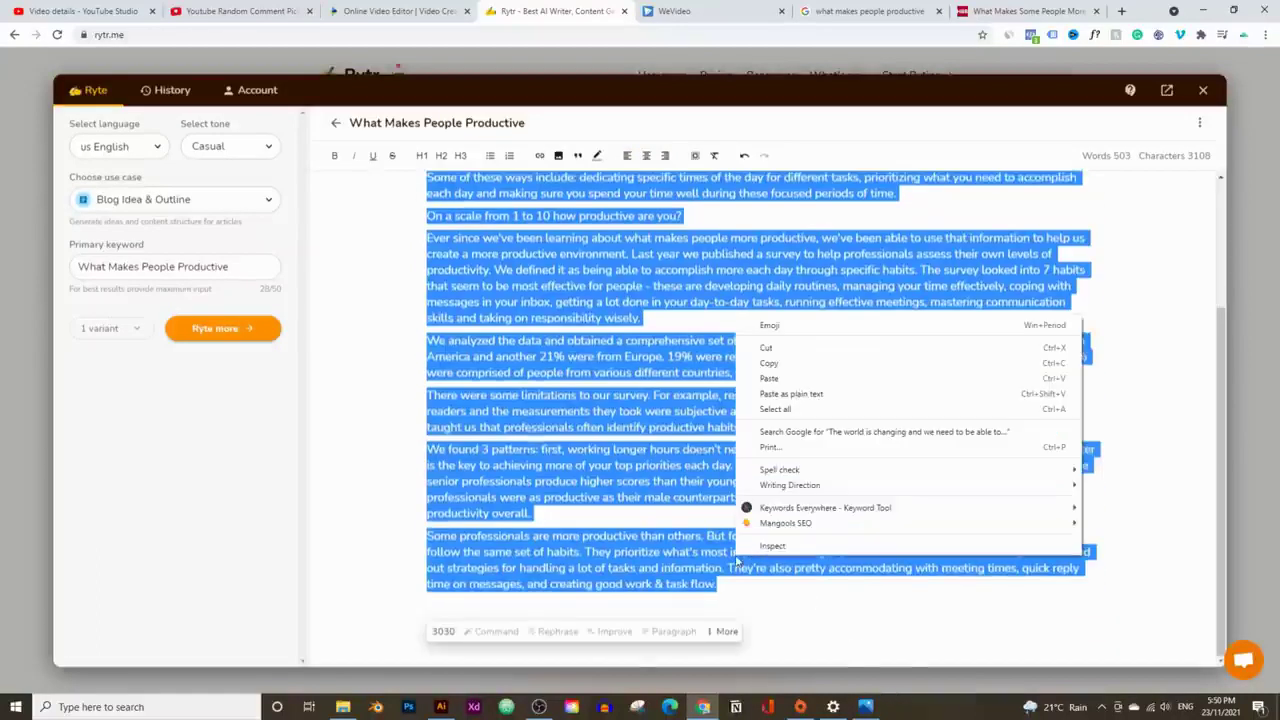
{"action": "left_click", "coordinate": [775, 363]}
Switch to InVideo and choose the Text to Video workflow.
{"action": "left_click", "coordinate": [395, 12]}
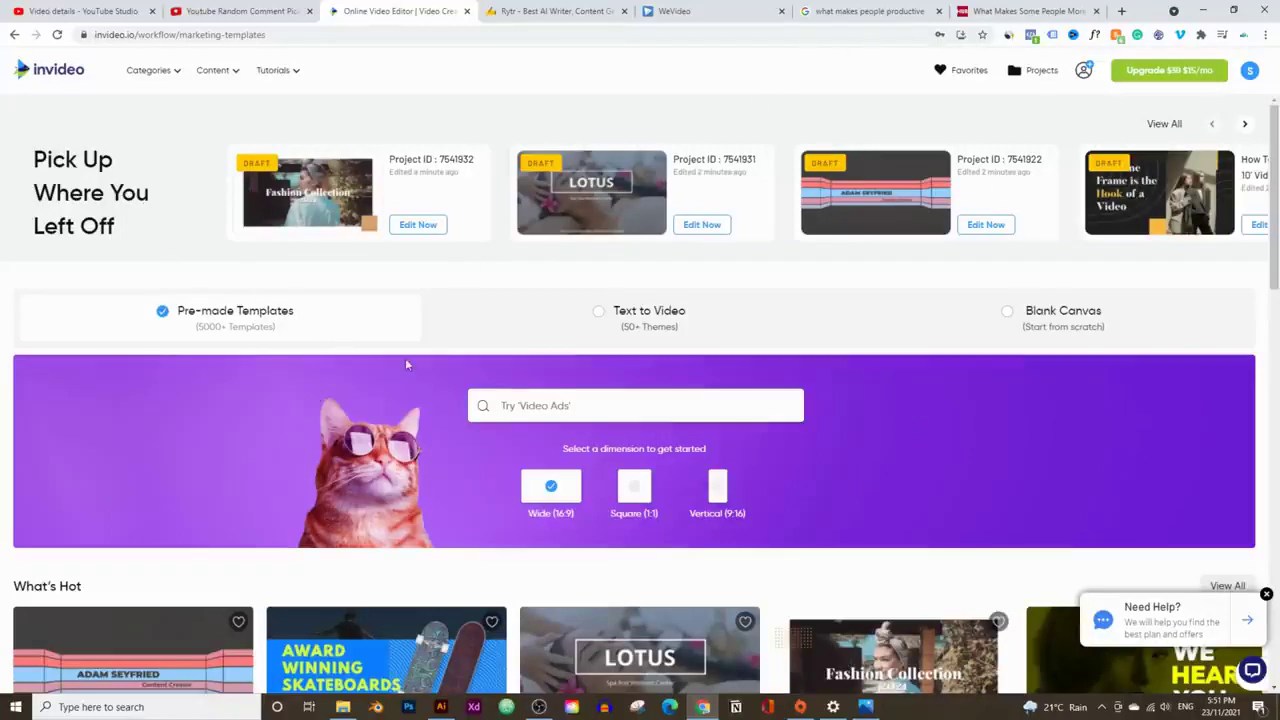
{"action": "scroll", "coordinate": [405, 363], "scroll_direction": "down", "scroll_amount": 3}
{"action": "scroll", "coordinate": [383, 475], "scroll_direction": "up", "scroll_amount": 3}
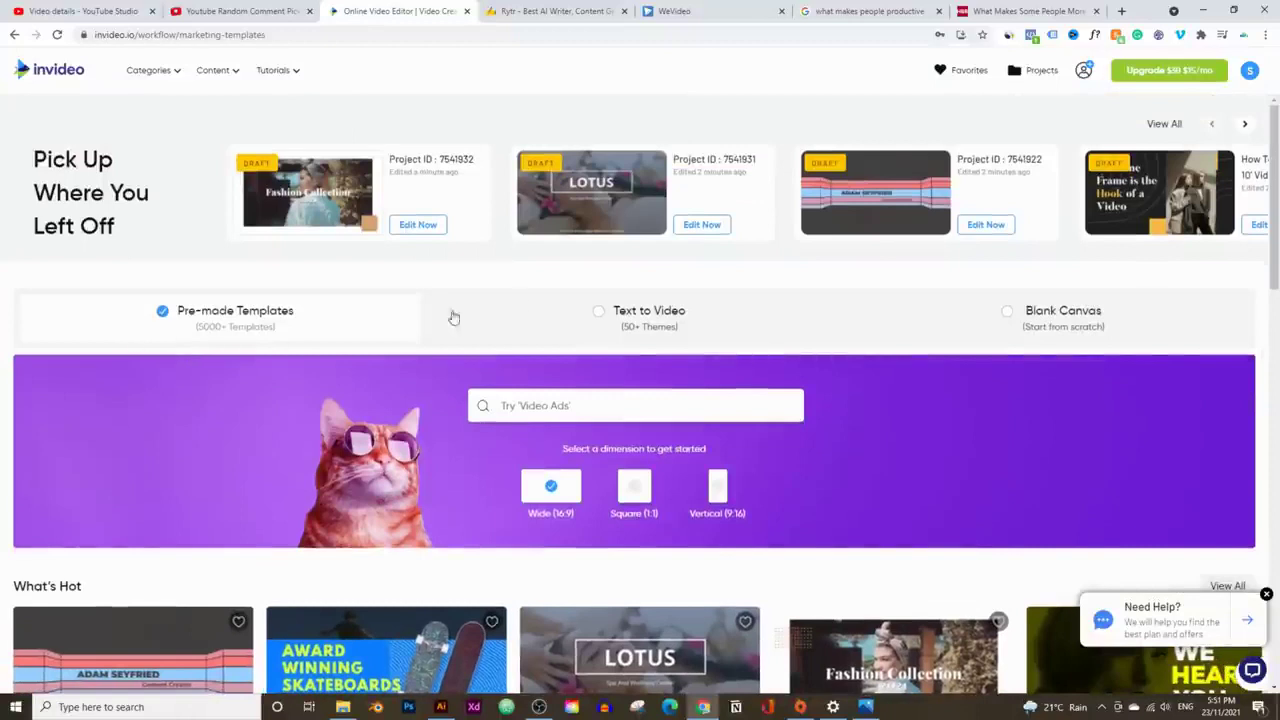
{"action": "left_click", "coordinate": [614, 322]}
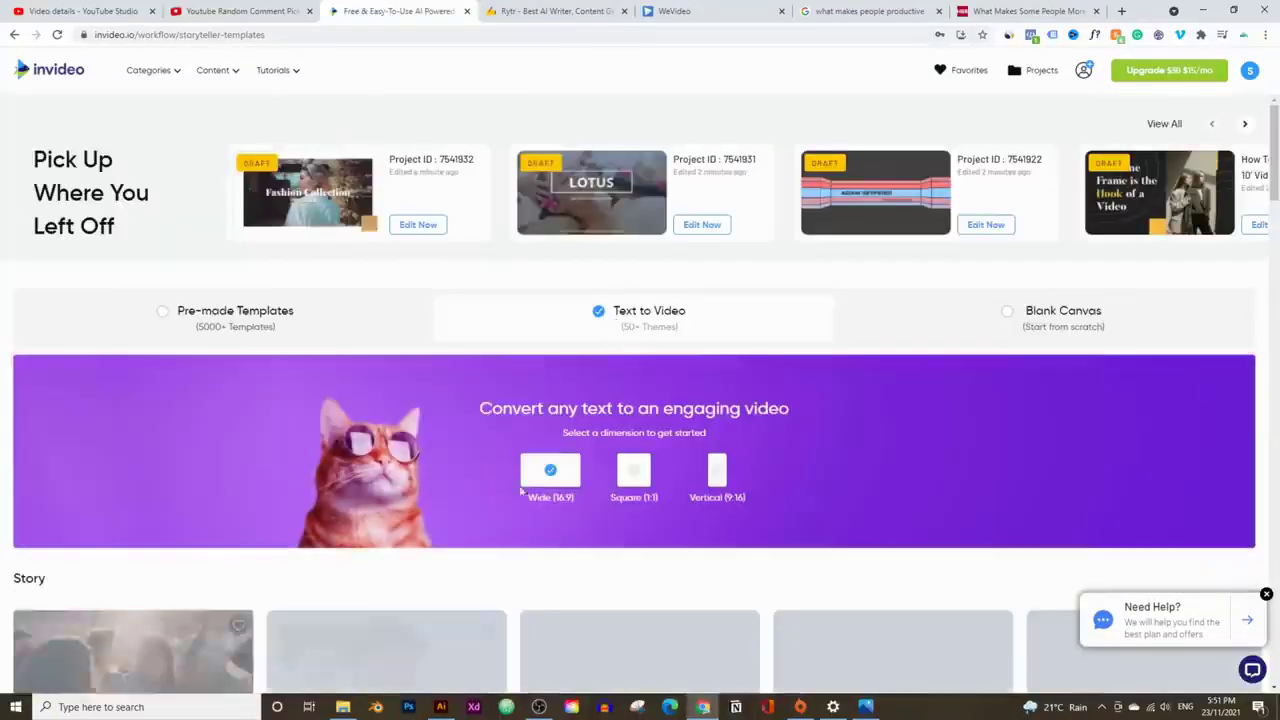
Browse the story themes, previewing Fall Collection Promo, and use the Standard Business Presentation template in Wide (16:9) format.
{"action": "scroll", "coordinate": [616, 405], "scroll_direction": "down", "scroll_amount": 1}
{"action": "scroll", "coordinate": [616, 404], "scroll_direction": "up", "scroll_amount": 1}
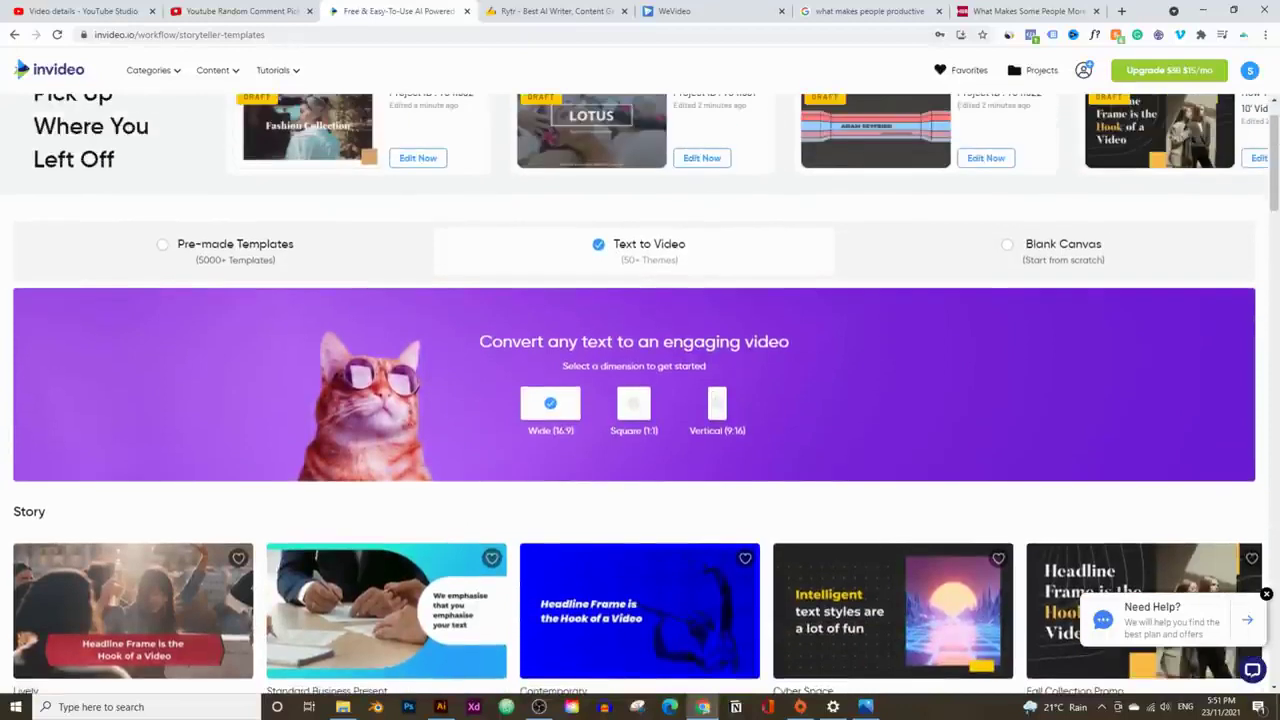
{"action": "scroll", "coordinate": [550, 400], "scroll_direction": "down", "scroll_amount": 1}
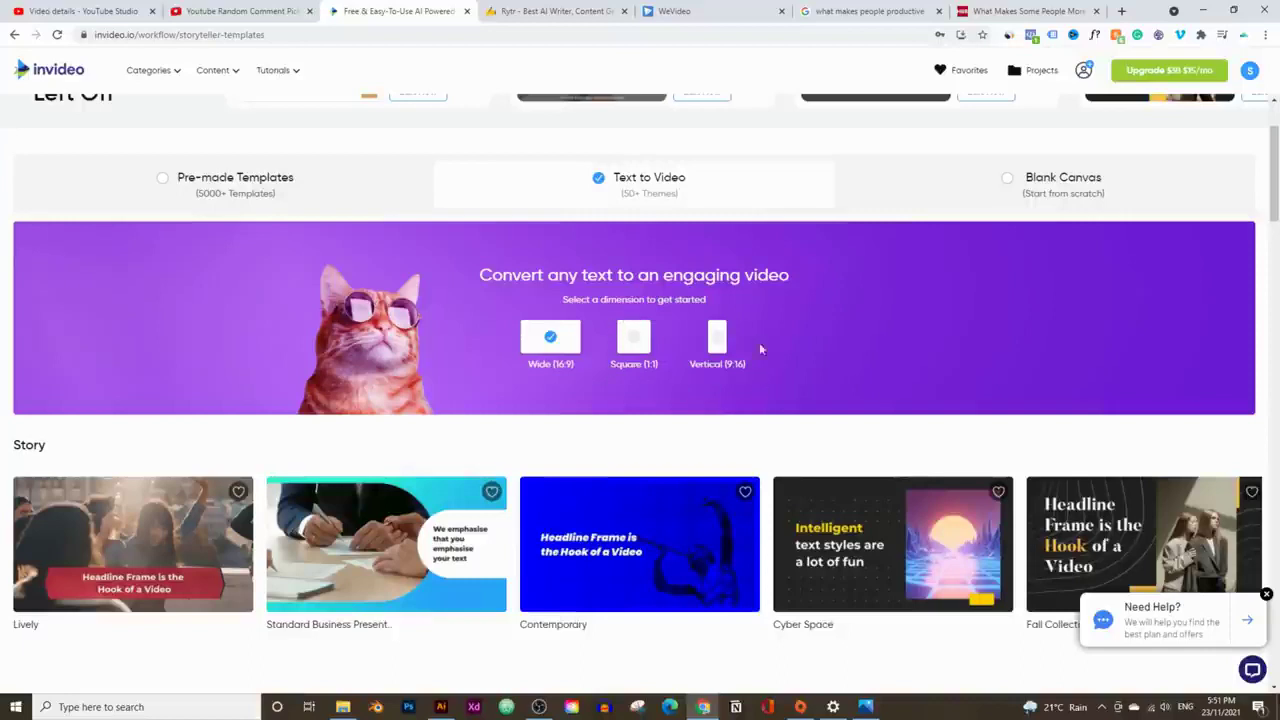
{"action": "scroll", "coordinate": [749, 413], "scroll_direction": "down", "scroll_amount": 2}
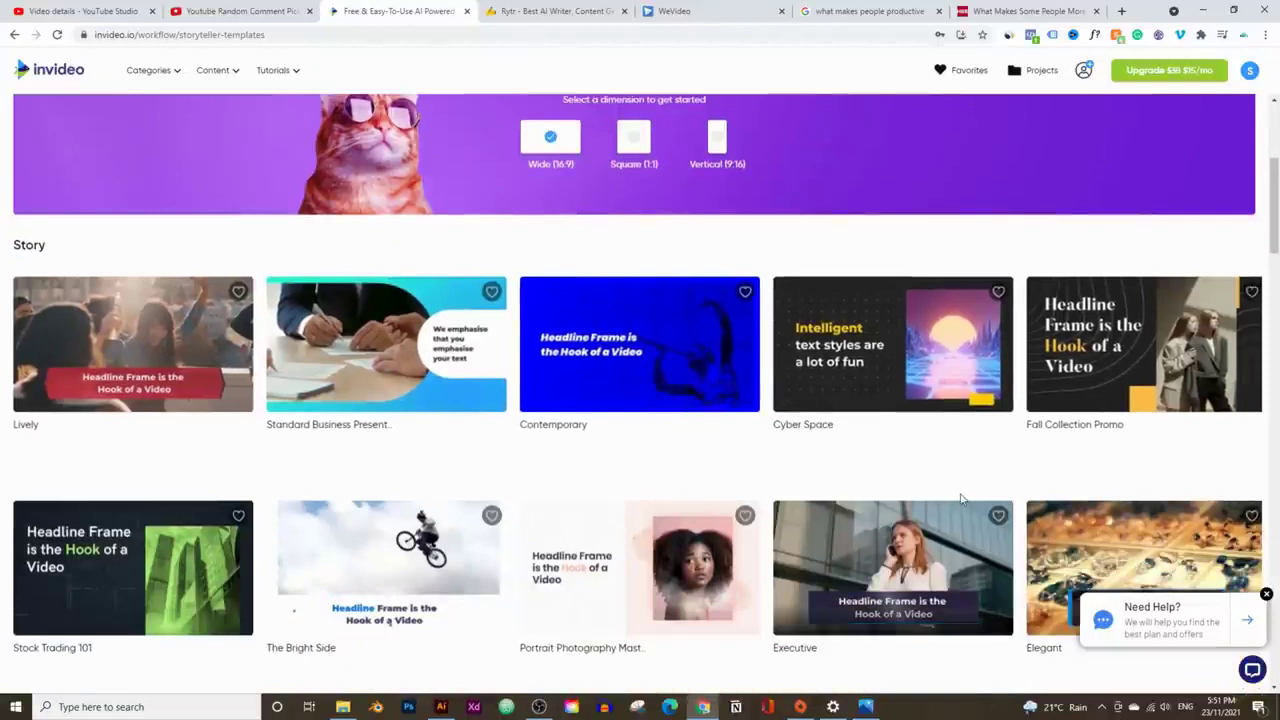
{"action": "scroll", "coordinate": [677, 474], "scroll_direction": "down", "scroll_amount": 1}
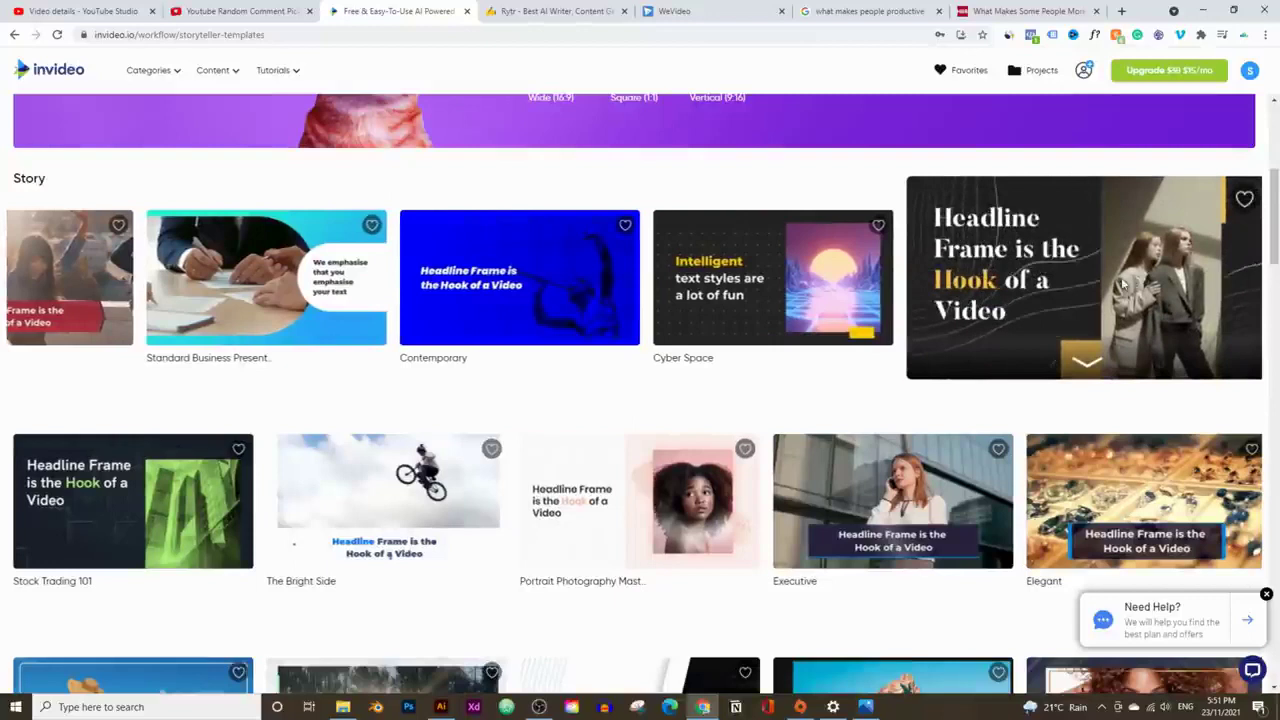
{"action": "left_click", "coordinate": [1122, 286]}
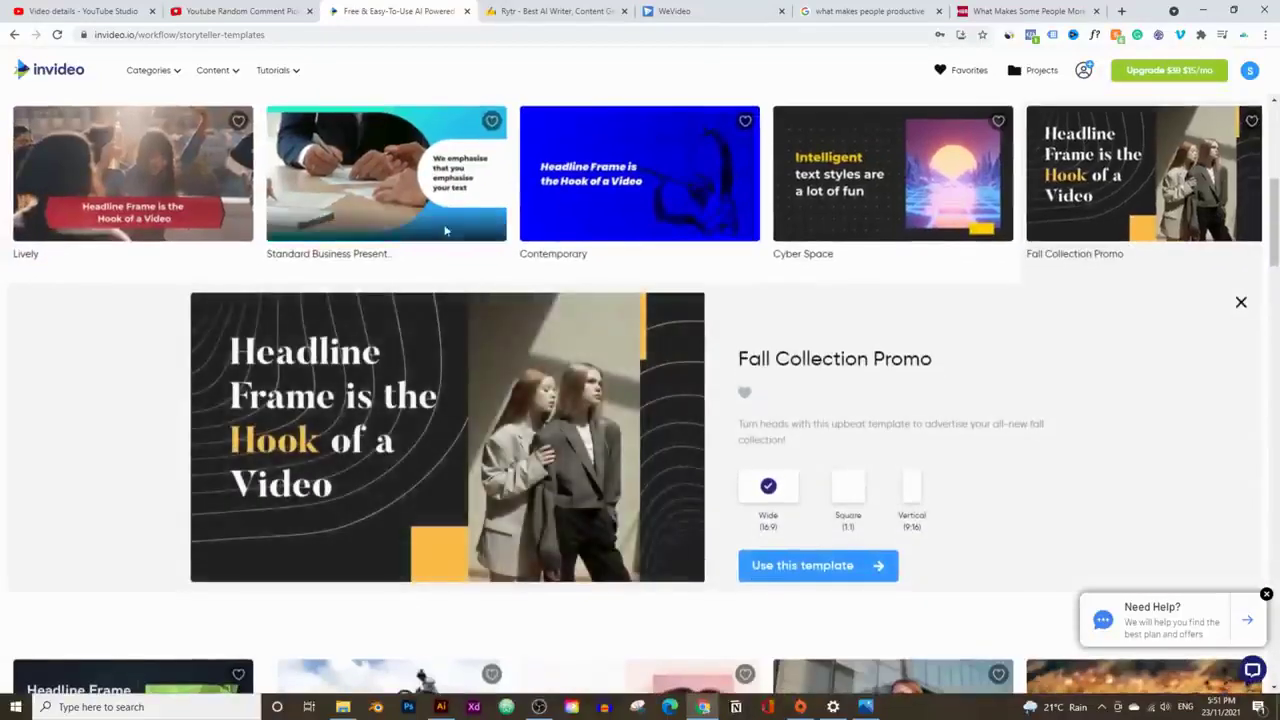
{"action": "left_click", "coordinate": [395, 173]}
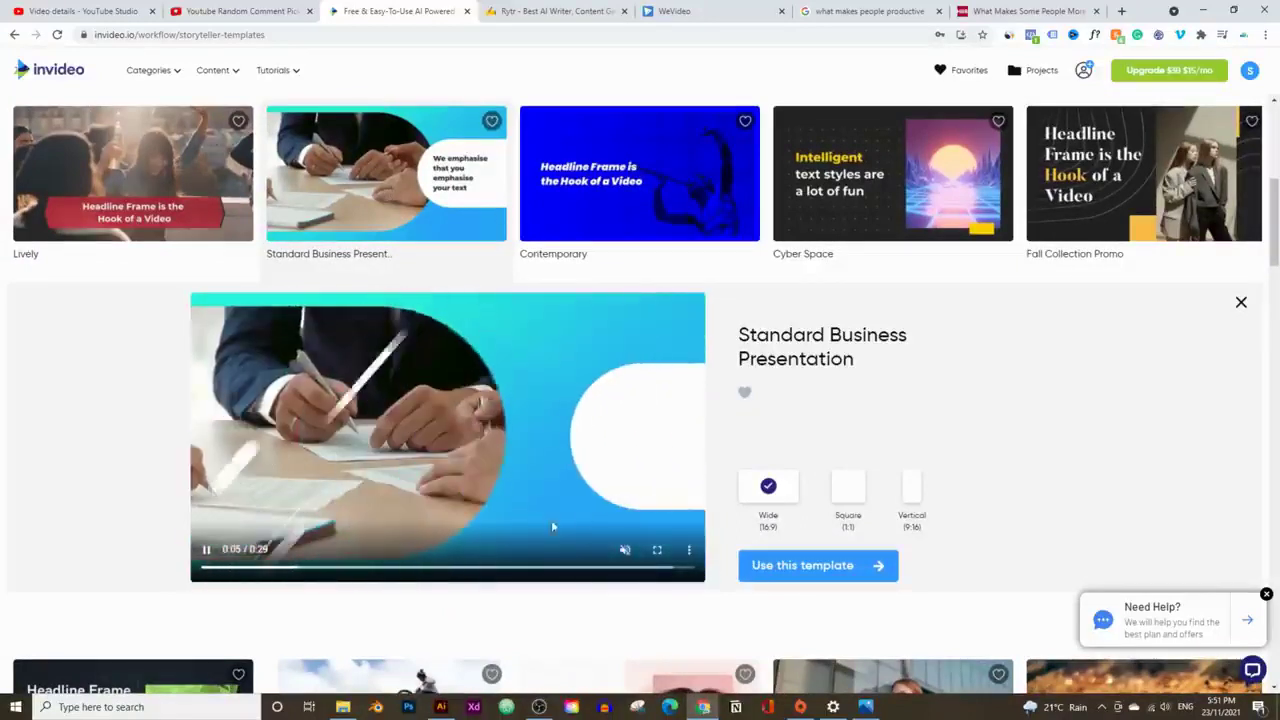
{"action": "left_click", "coordinate": [836, 567]}
Paste the copied script text into the script body below the headline.
{"action": "left_click", "coordinate": [576, 248]}
{"action": "key", "text": "ctrl+v"}
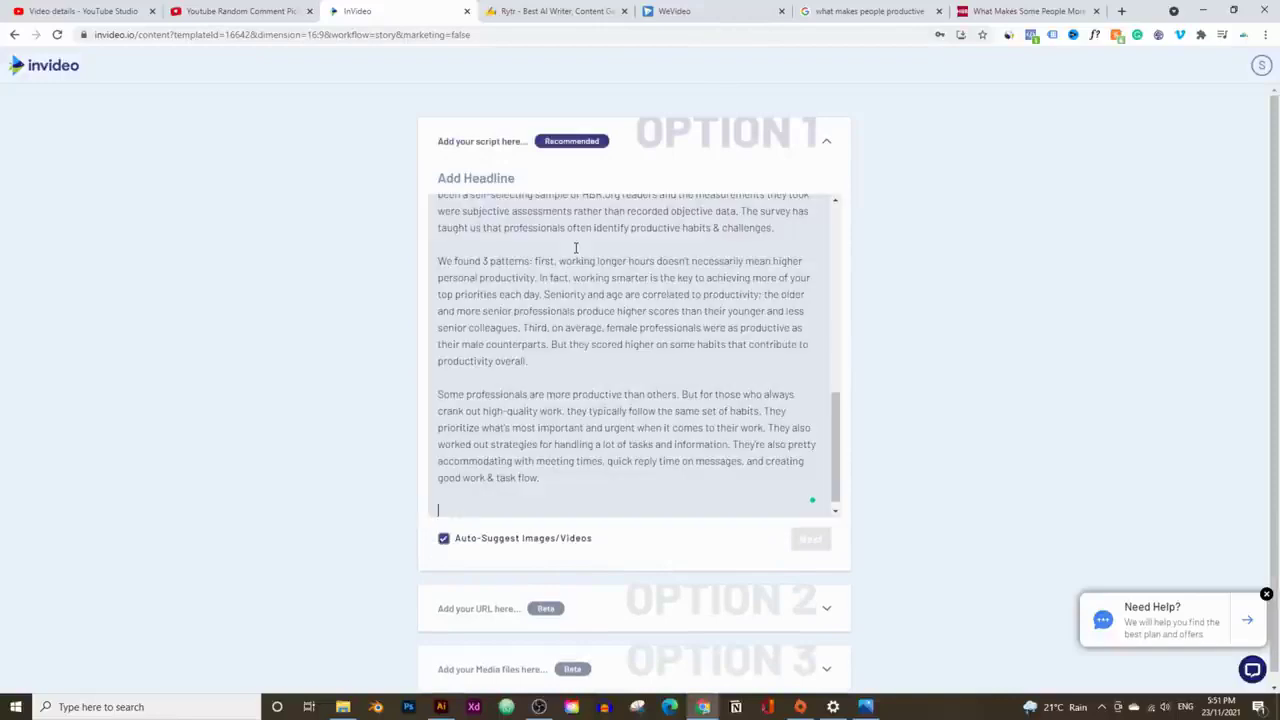
{"action": "scroll", "coordinate": [617, 372], "scroll_direction": "up", "scroll_amount": 10}
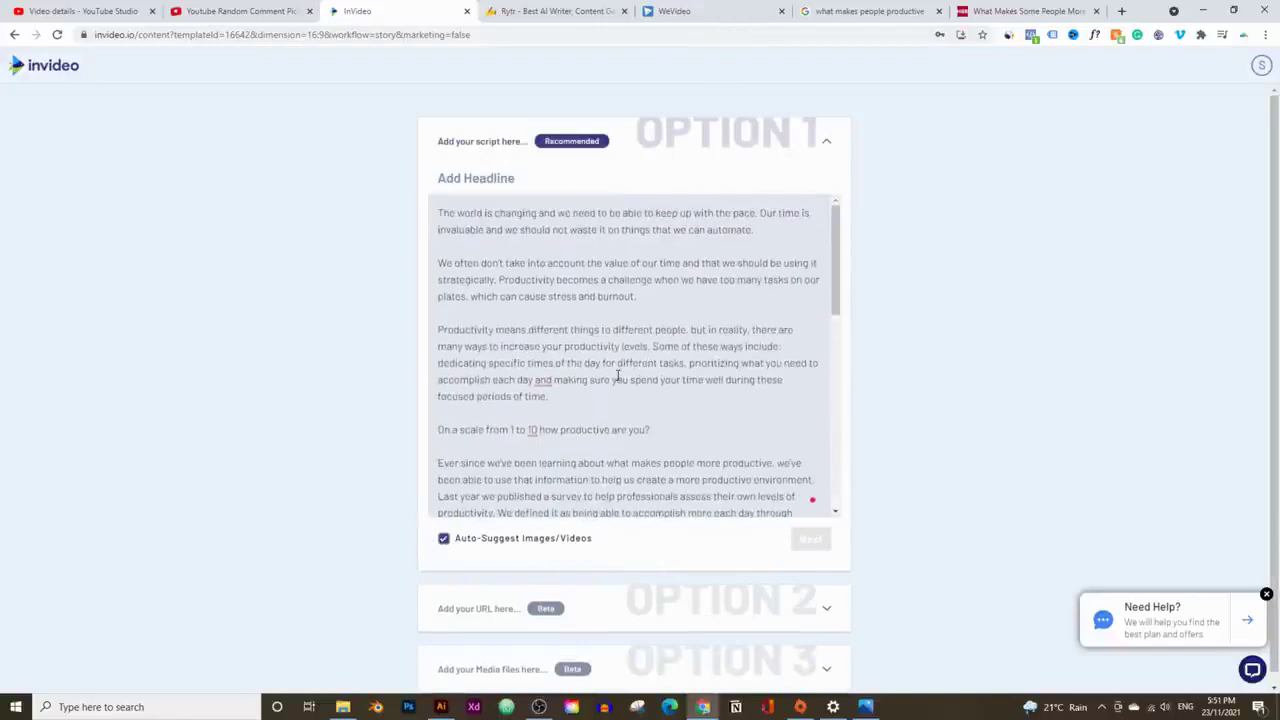
Switch to Rytr and copy the heading "Some people are naturally more productive when it comes to their work, but what is their secret?".
{"action": "left_click", "coordinate": [563, 22]}
{"action": "scroll", "coordinate": [728, 300], "scroll_direction": "up", "scroll_amount": 3}
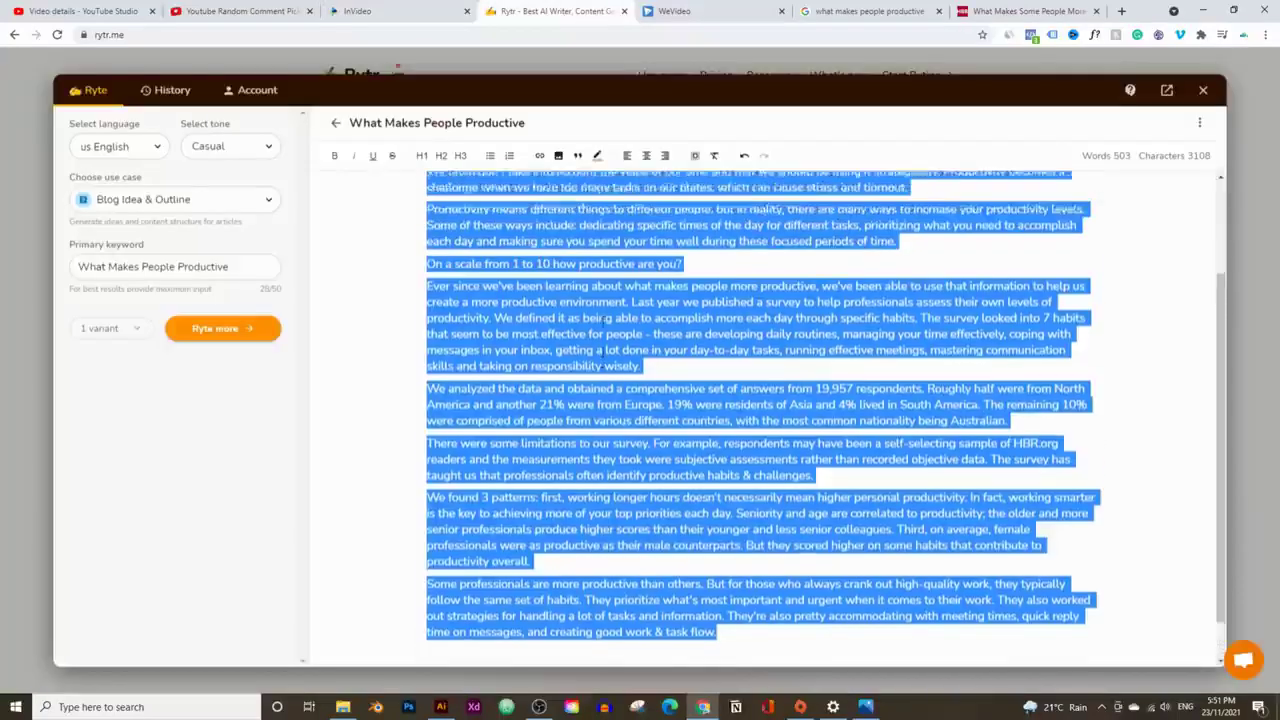
{"action": "left_click", "coordinate": [728, 238]}
{"action": "left_click_drag", "start_coordinate": [728, 238], "coordinate": [424, 206]}
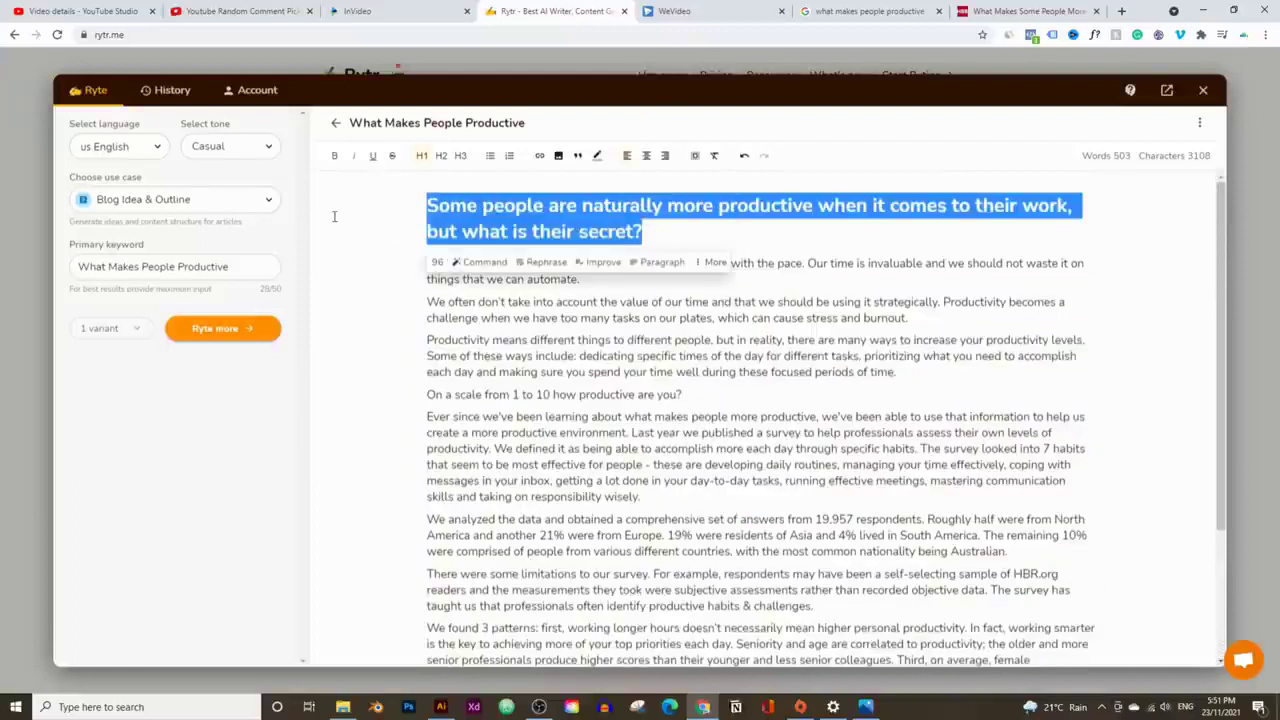
{"action": "right_click", "coordinate": [529, 206]}
{"action": "left_click", "coordinate": [559, 252]}
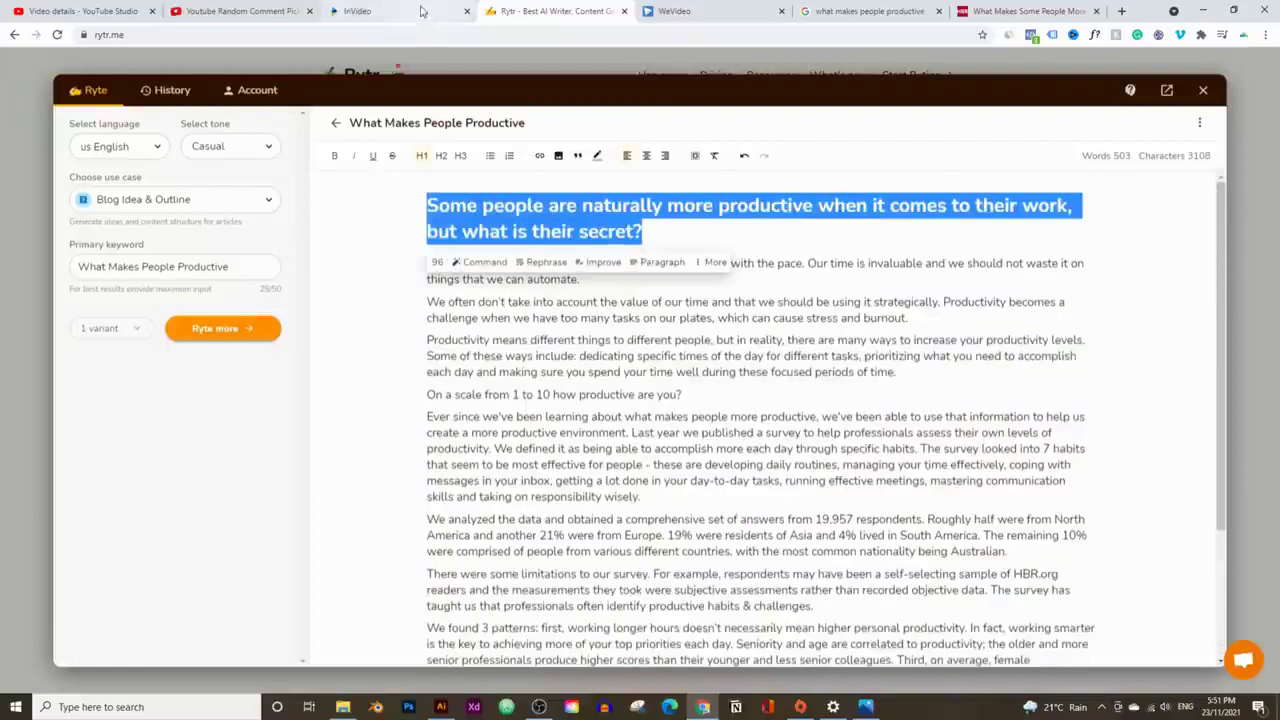
Return to InVideo, paste the copied heading as the headline, and submit the script with Auto-Suggest Images/Videos enabled.
{"action": "left_click", "coordinate": [360, 11]}
{"action": "left_click", "coordinate": [573, 178]}
{"action": "key", "text": "ctrl+v"}
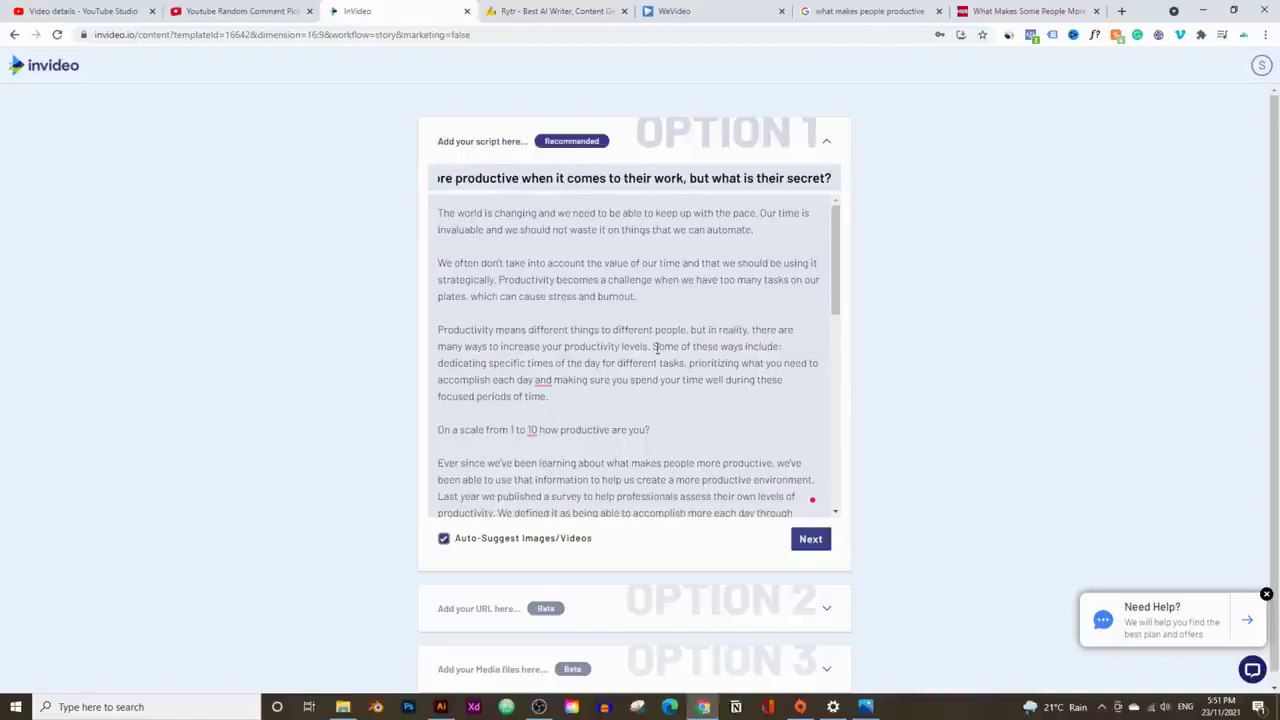
{"action": "scroll", "coordinate": [663, 383], "scroll_direction": "down", "scroll_amount": 3}
{"action": "scroll", "coordinate": [663, 383], "scroll_direction": "up", "scroll_amount": 3}
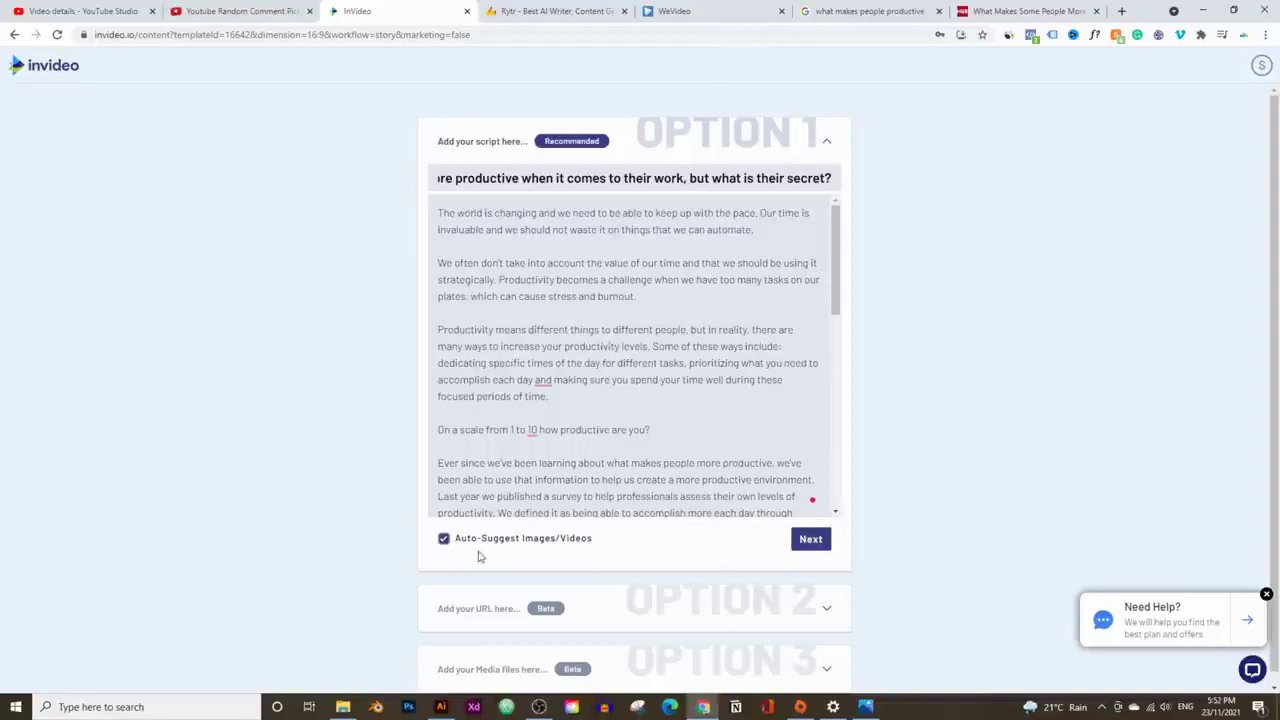
{"action": "scroll", "coordinate": [532, 474], "scroll_direction": "down", "scroll_amount": 1}
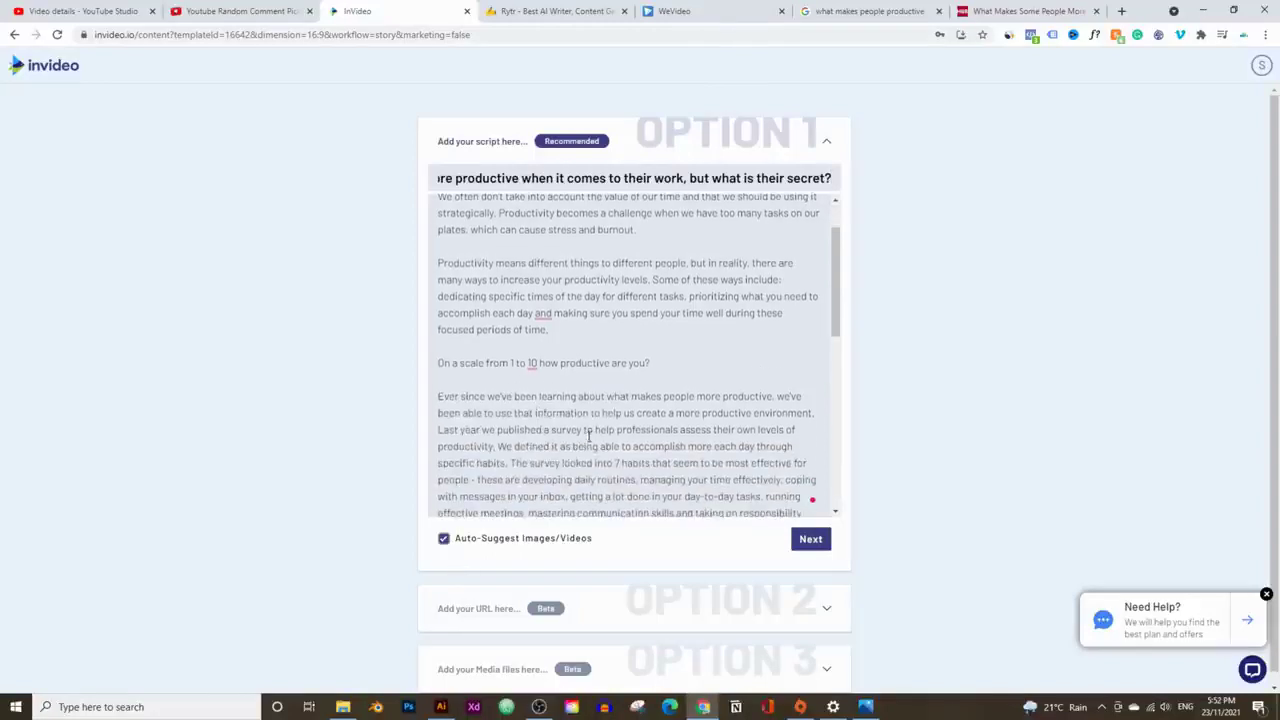
{"action": "scroll", "coordinate": [589, 437], "scroll_direction": "up", "scroll_amount": 1}
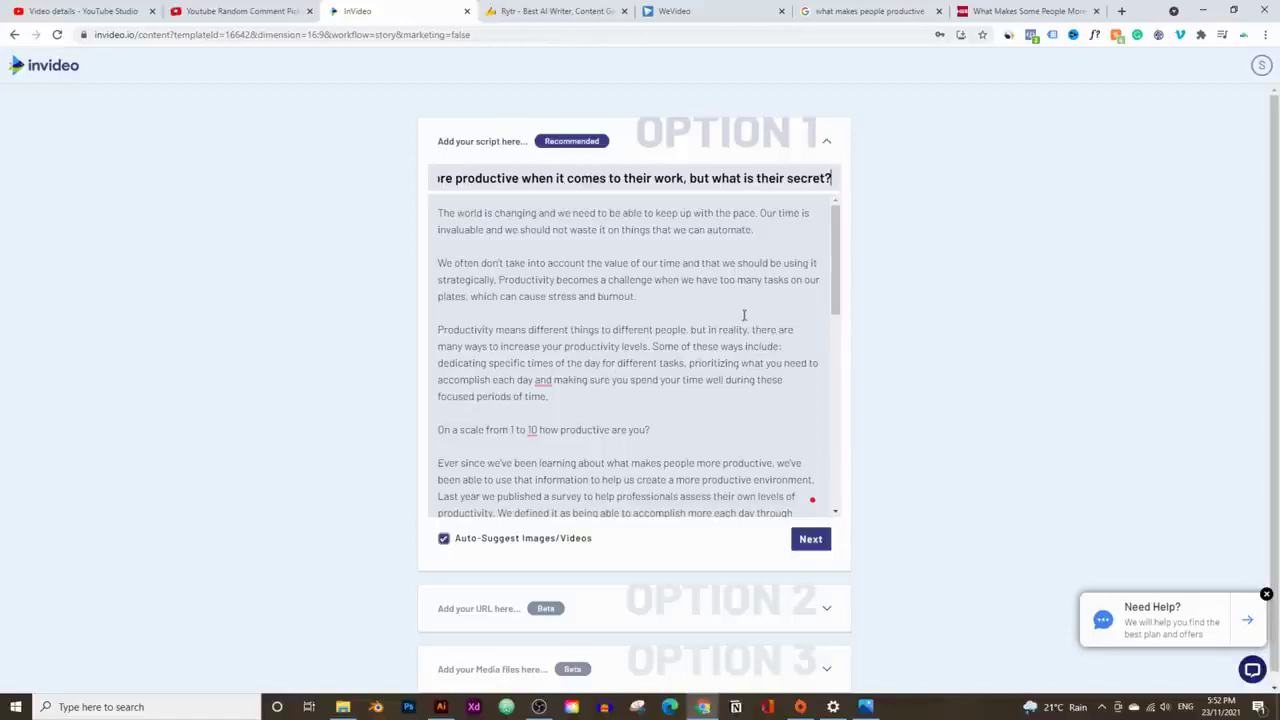
{"action": "left_click", "coordinate": [812, 542]}
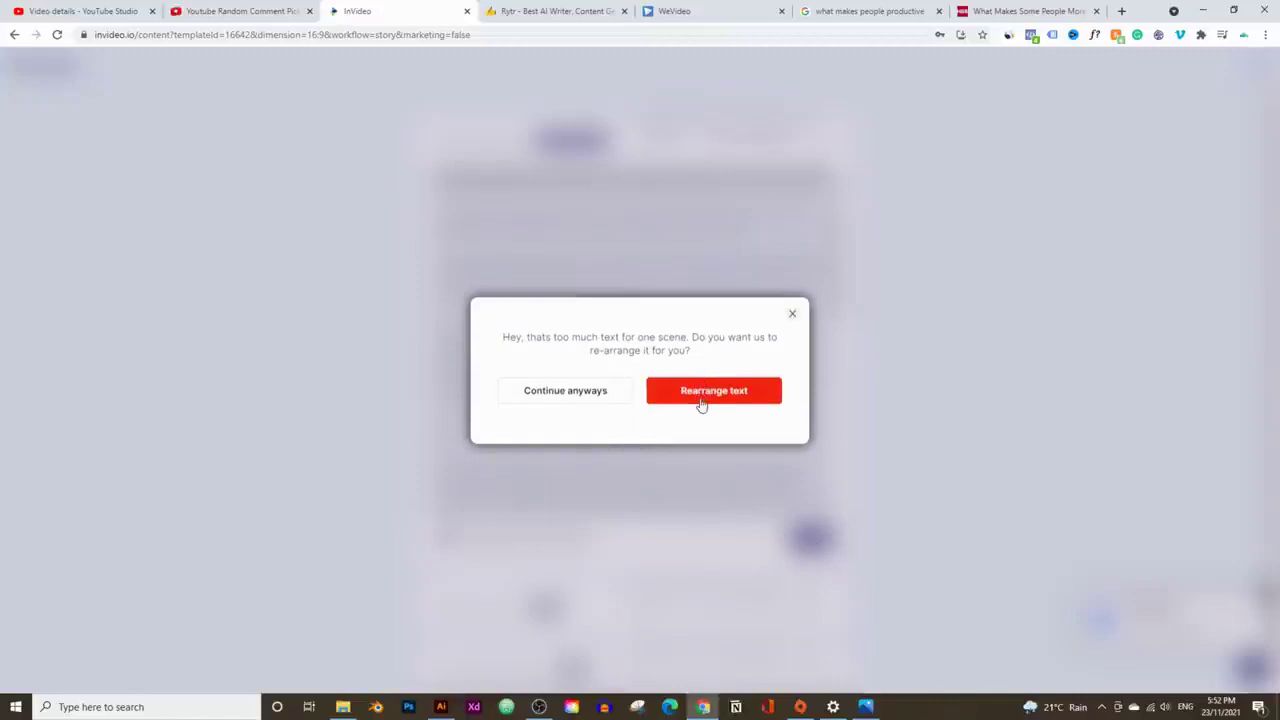
Switch to Rytr and examine the paragraph beginning "Ever since we've been learning" for text too long for one scene.
{"action": "left_click", "coordinate": [607, 12]}
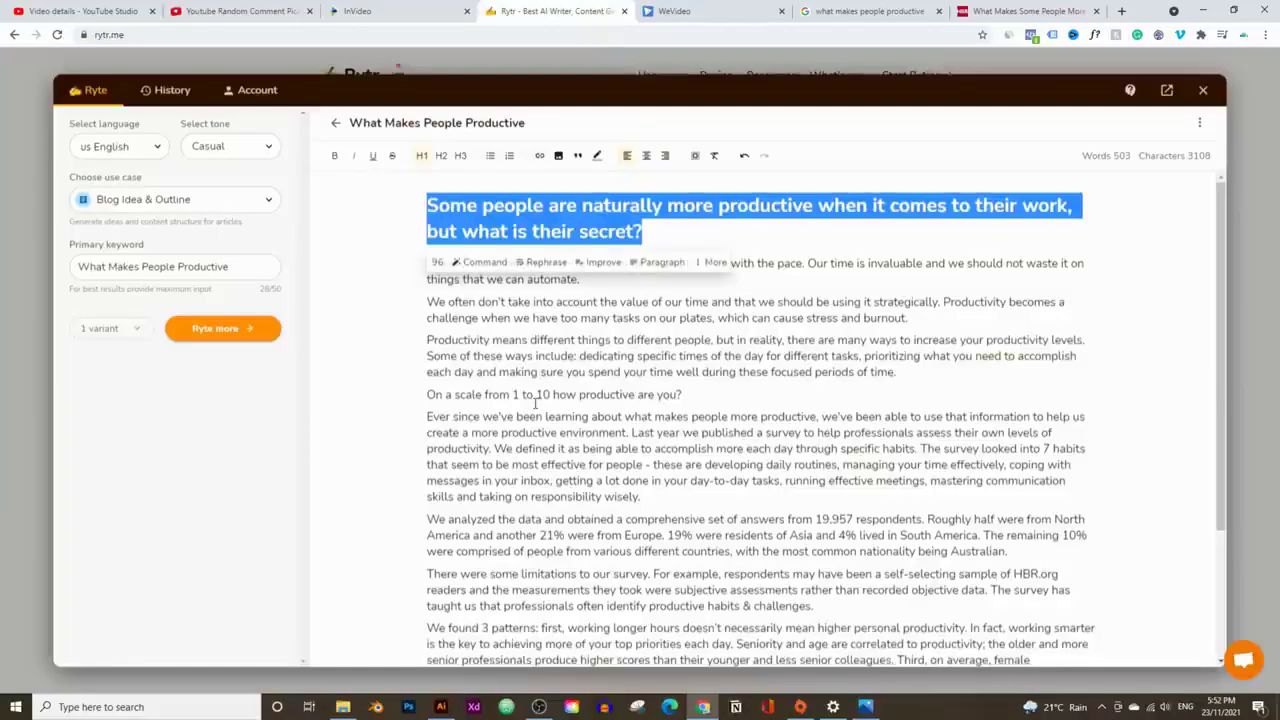
{"action": "left_click_drag", "start_coordinate": [641, 497], "coordinate": [490, 452]}
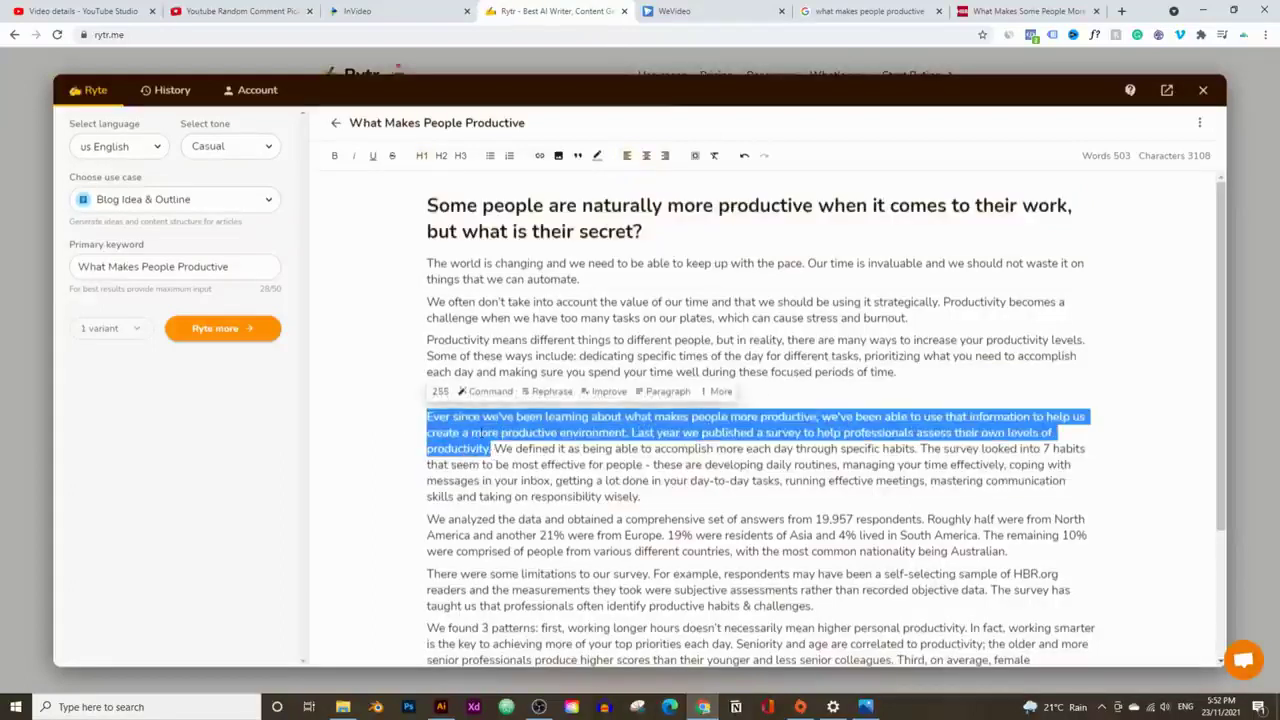
{"action": "left_click", "coordinate": [606, 462]}
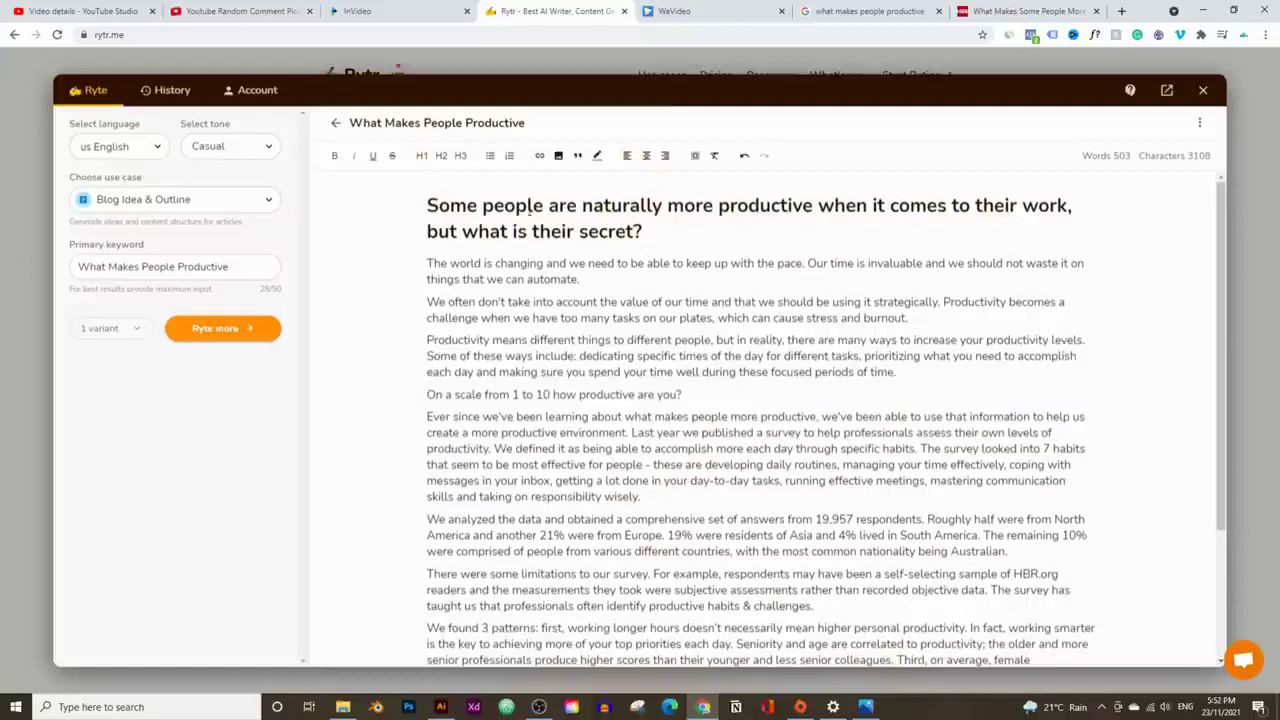
Return to InVideo, have the script text rearranged into shorter scenes, and generate the storyboard.
{"action": "left_click", "coordinate": [400, 16]}
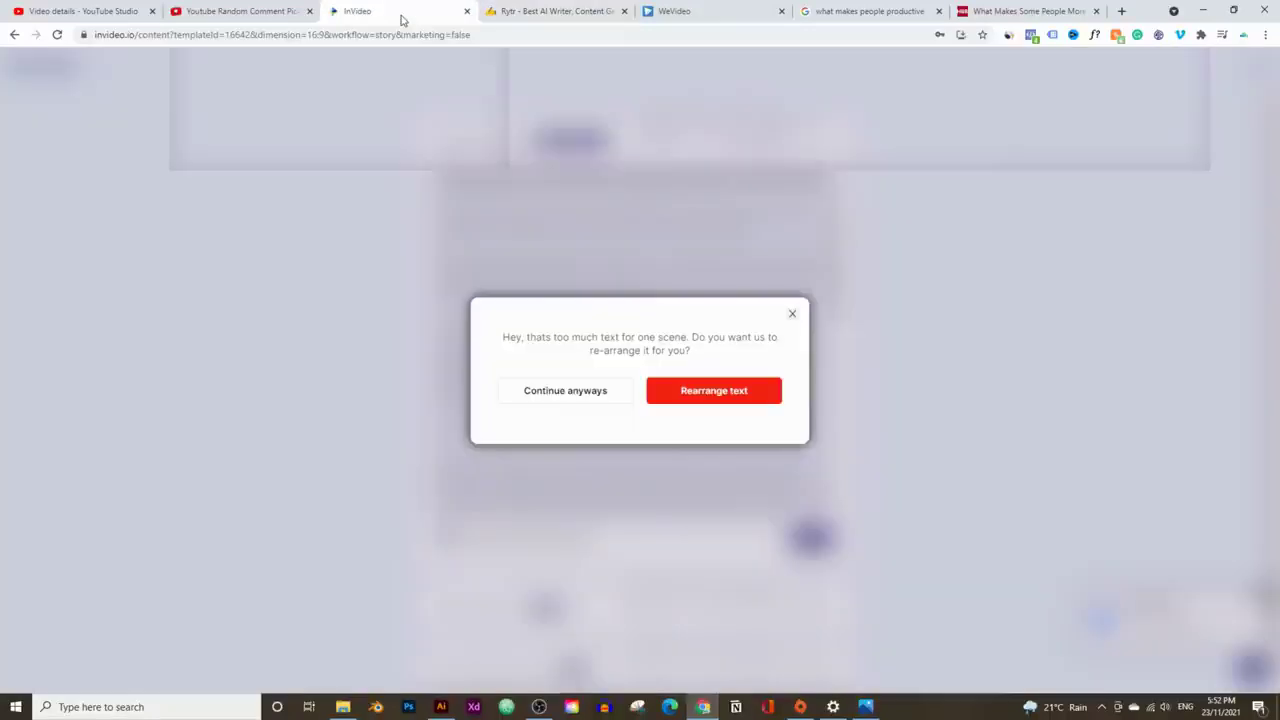
{"action": "left_click", "coordinate": [722, 404]}
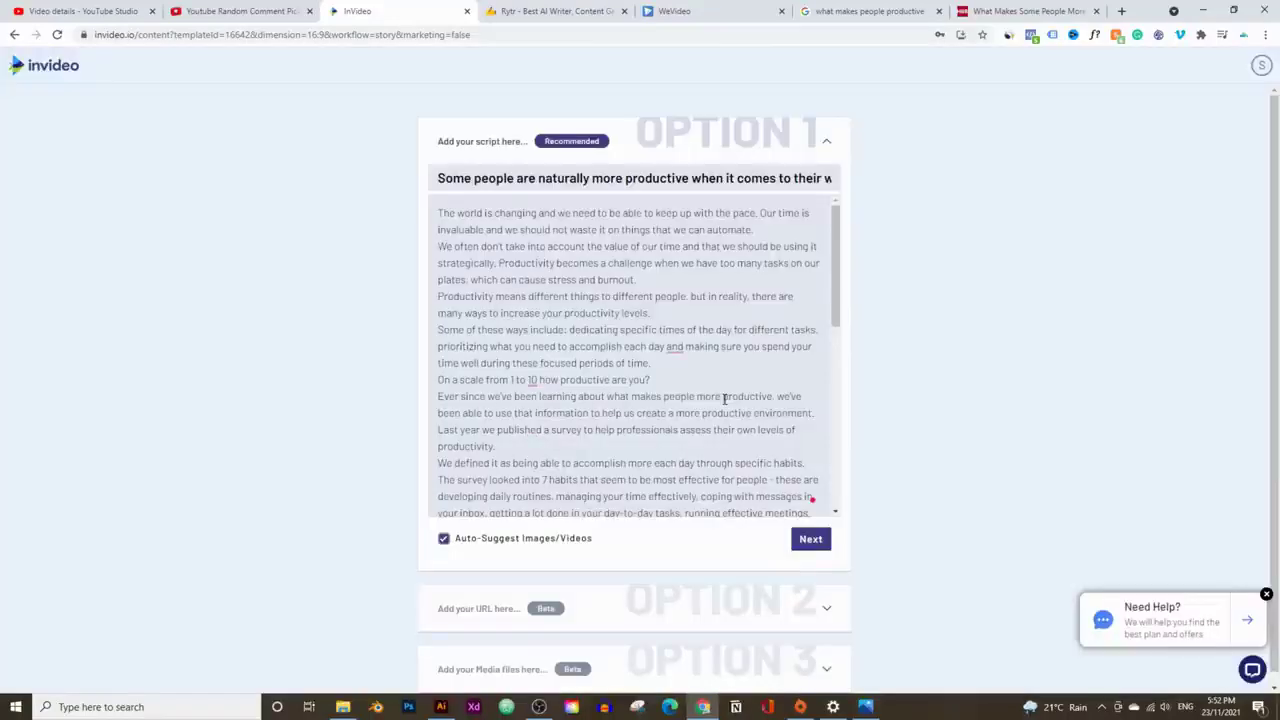
{"action": "scroll", "coordinate": [724, 436], "scroll_direction": "down", "scroll_amount": 2}
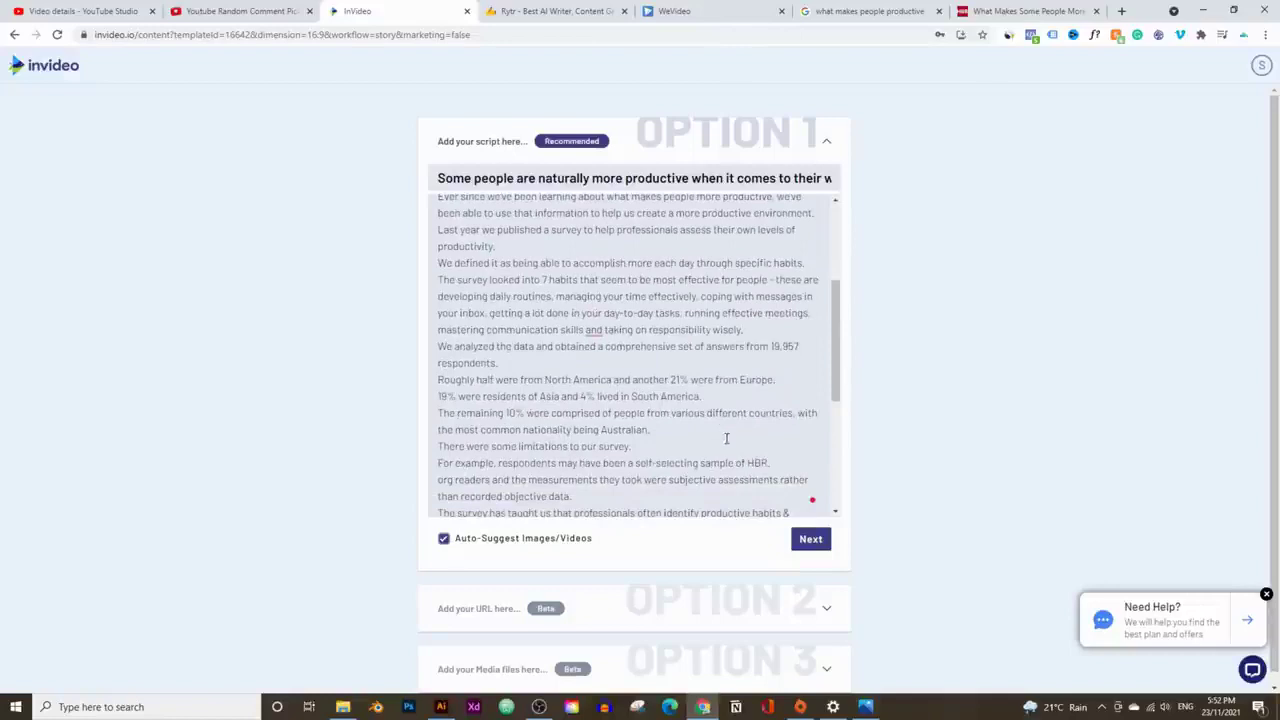
{"action": "left_click", "coordinate": [811, 540]}
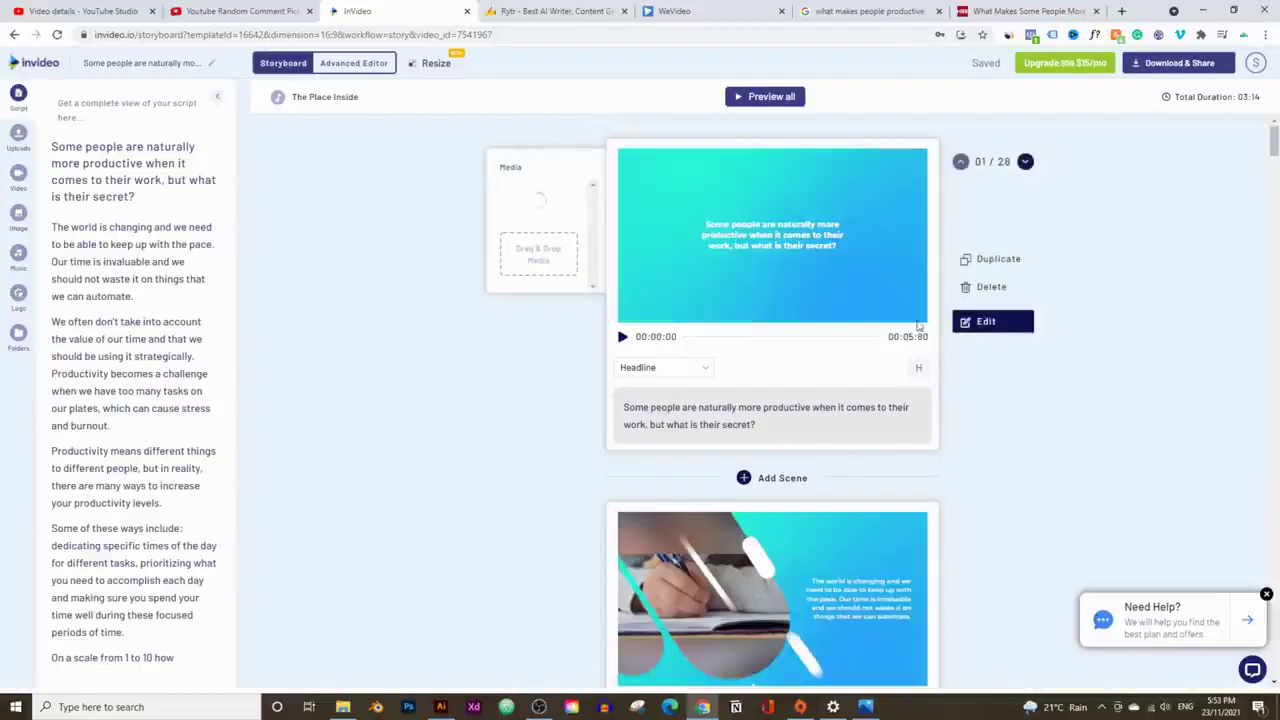
Look through the first storyboard scenes to check their text and suggested media.
{"action": "scroll", "coordinate": [908, 350], "scroll_direction": "down", "scroll_amount": 8}
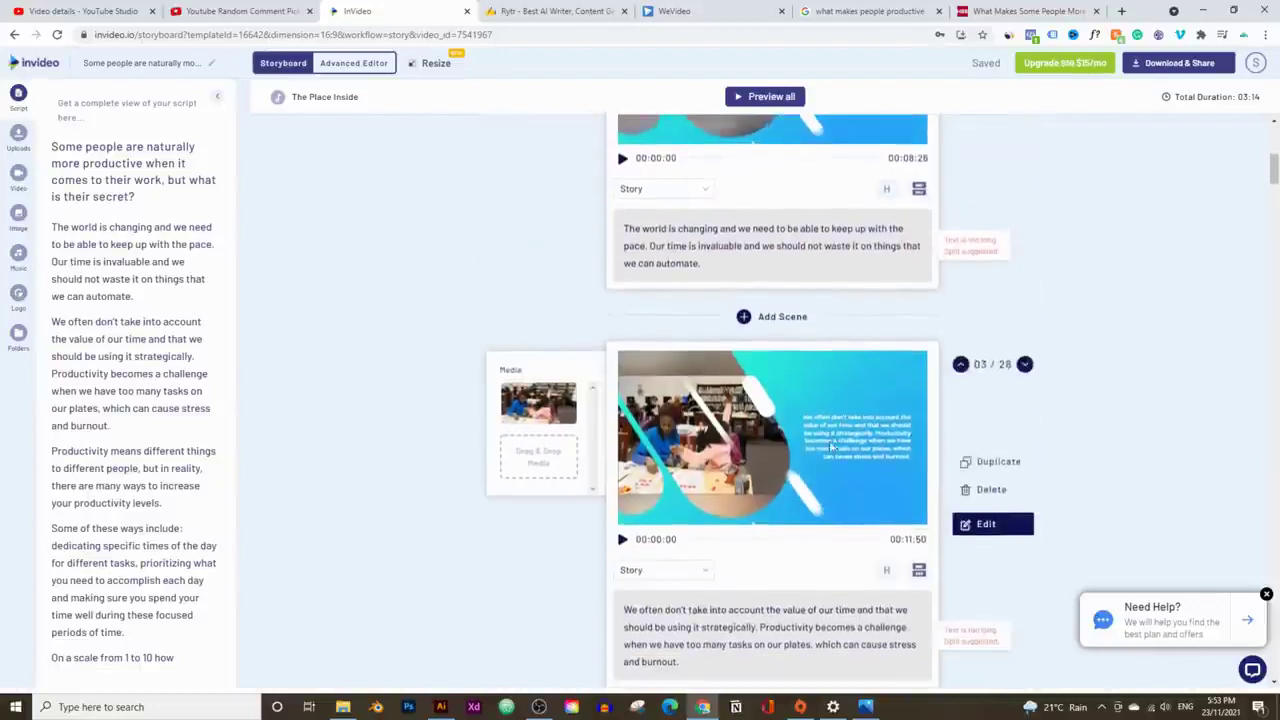
{"action": "scroll", "coordinate": [835, 427], "scroll_direction": "down", "scroll_amount": 7}
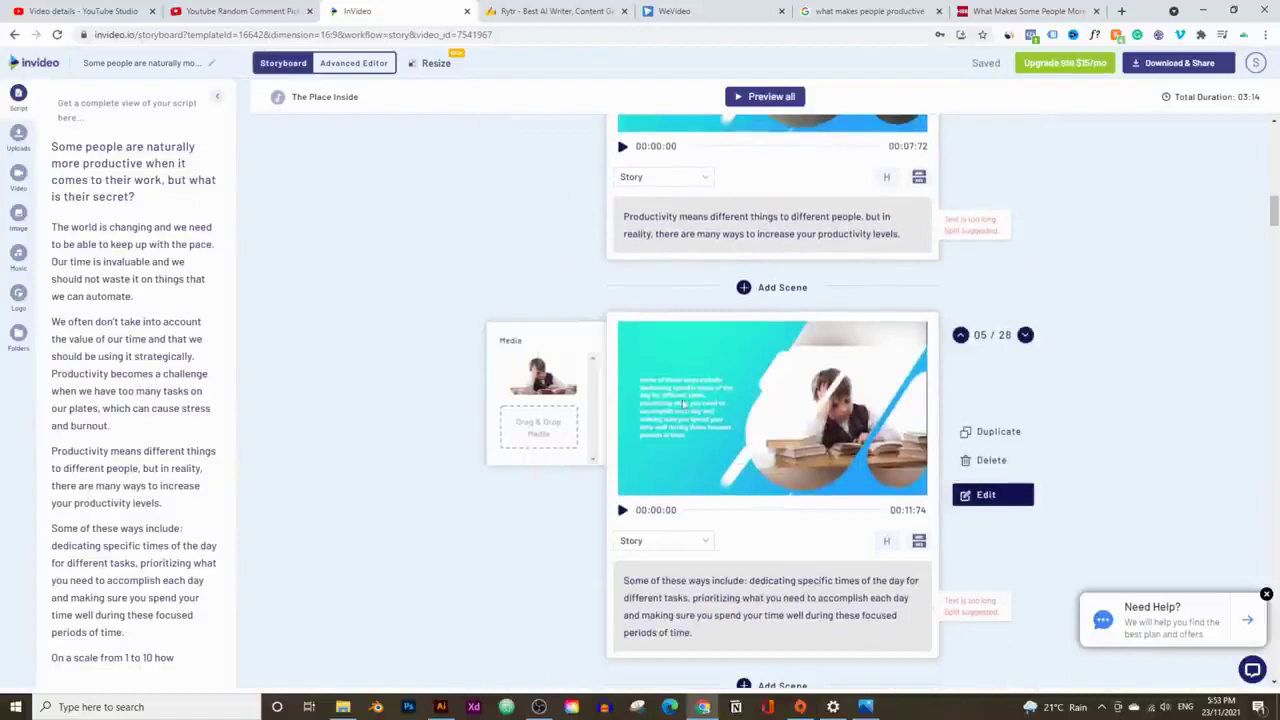
{"action": "scroll", "coordinate": [730, 428], "scroll_direction": "up", "scroll_amount": 3}
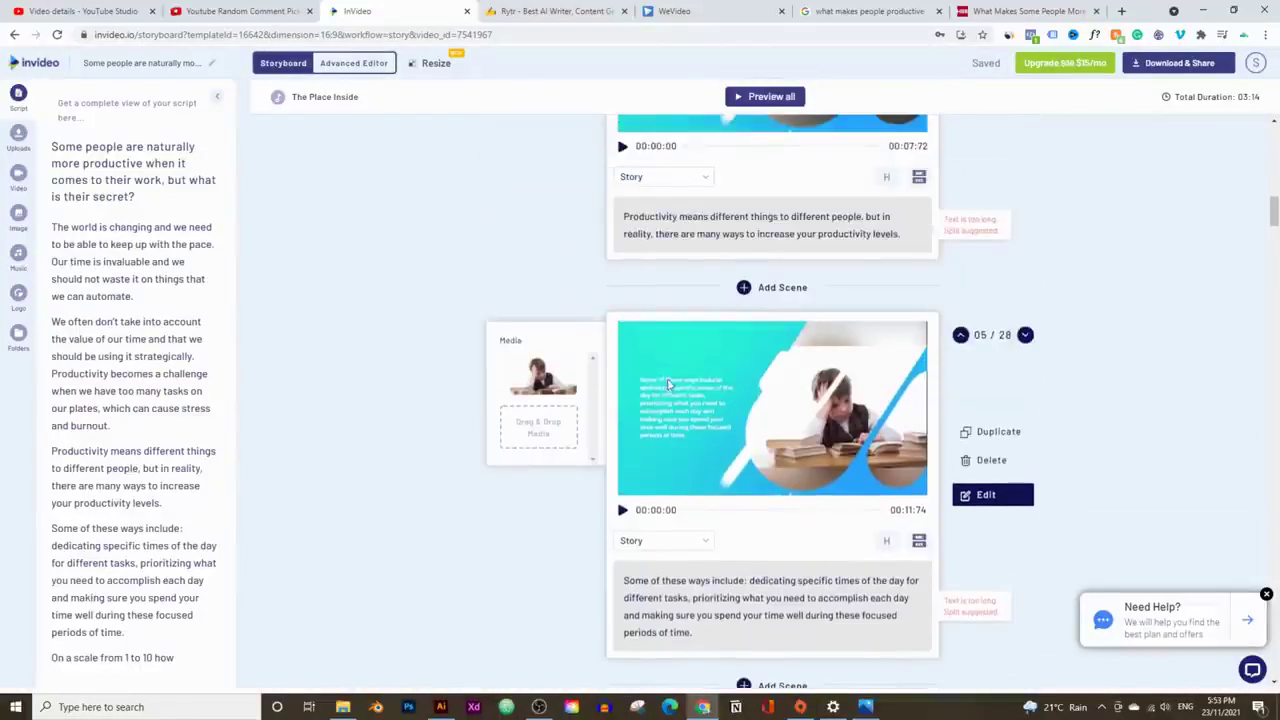
{"action": "scroll", "coordinate": [520, 406], "scroll_direction": "up", "scroll_amount": 20}
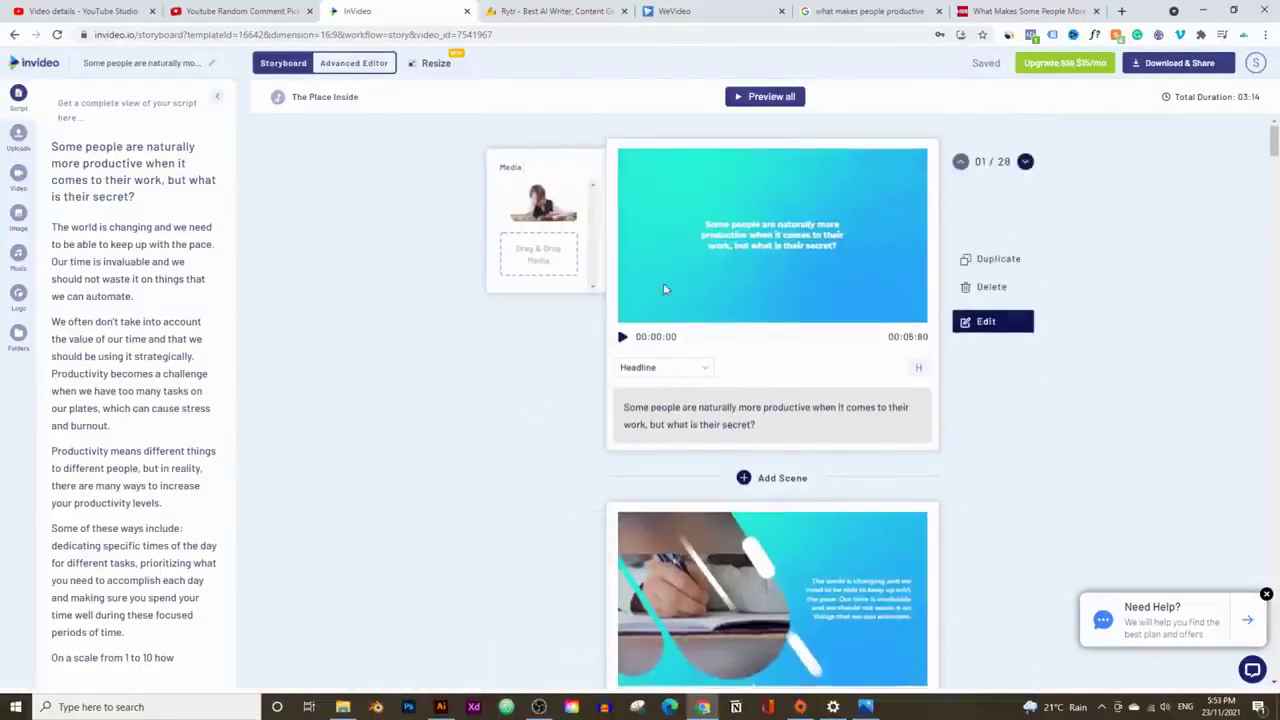
{"action": "scroll", "coordinate": [683, 337], "scroll_direction": "down", "scroll_amount": 2}
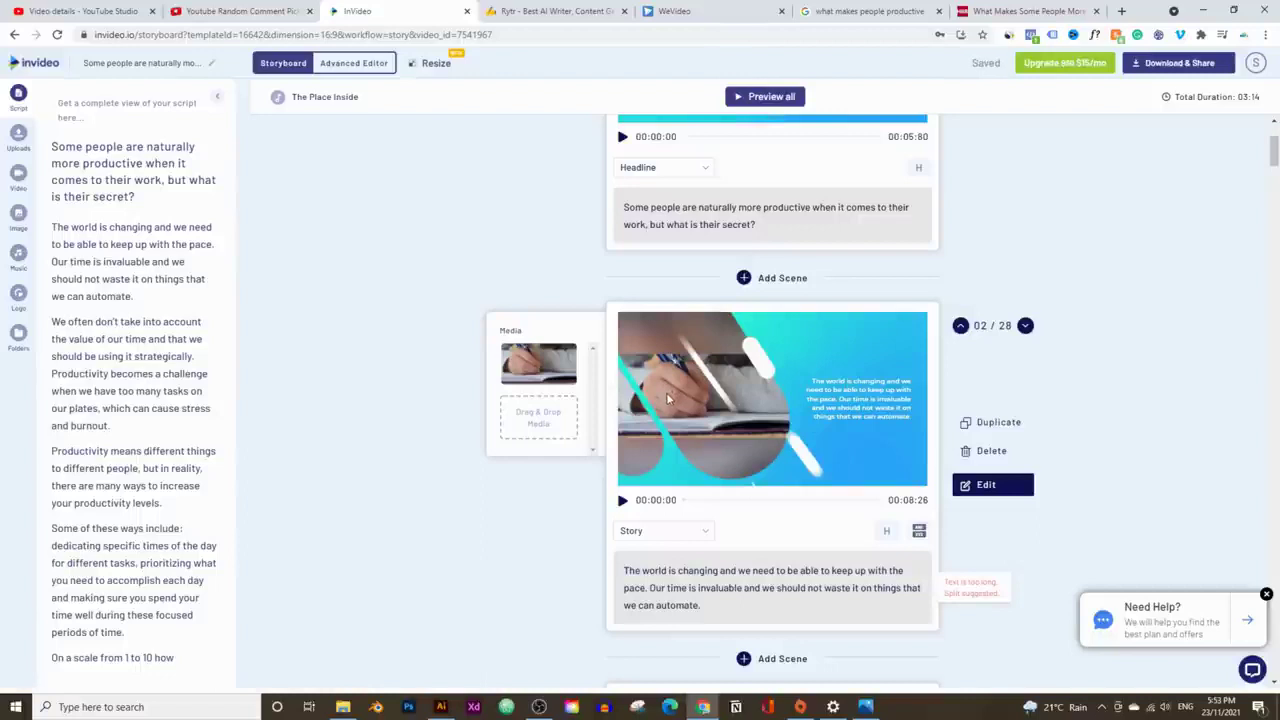
Search the stock video library for "productive" and browse the clips for one that suits scene 2.
{"action": "left_click", "coordinate": [33, 174]}
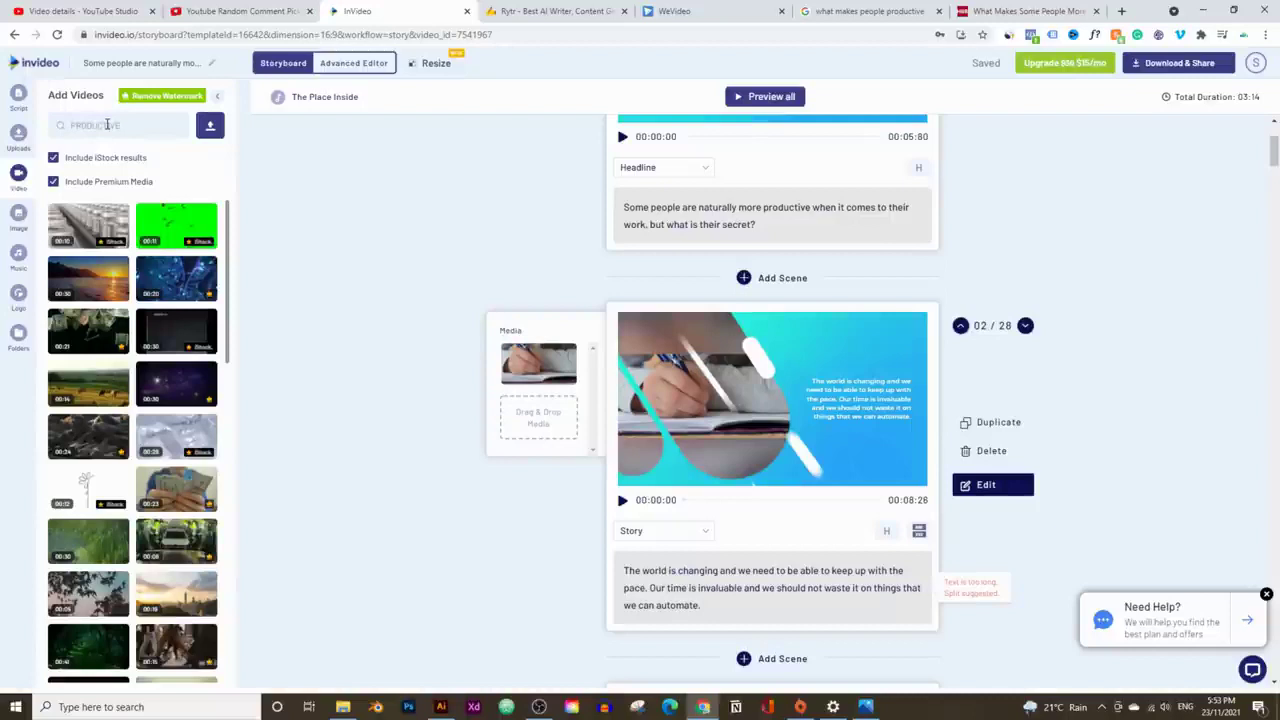
{"action": "key", "text": "Return"}
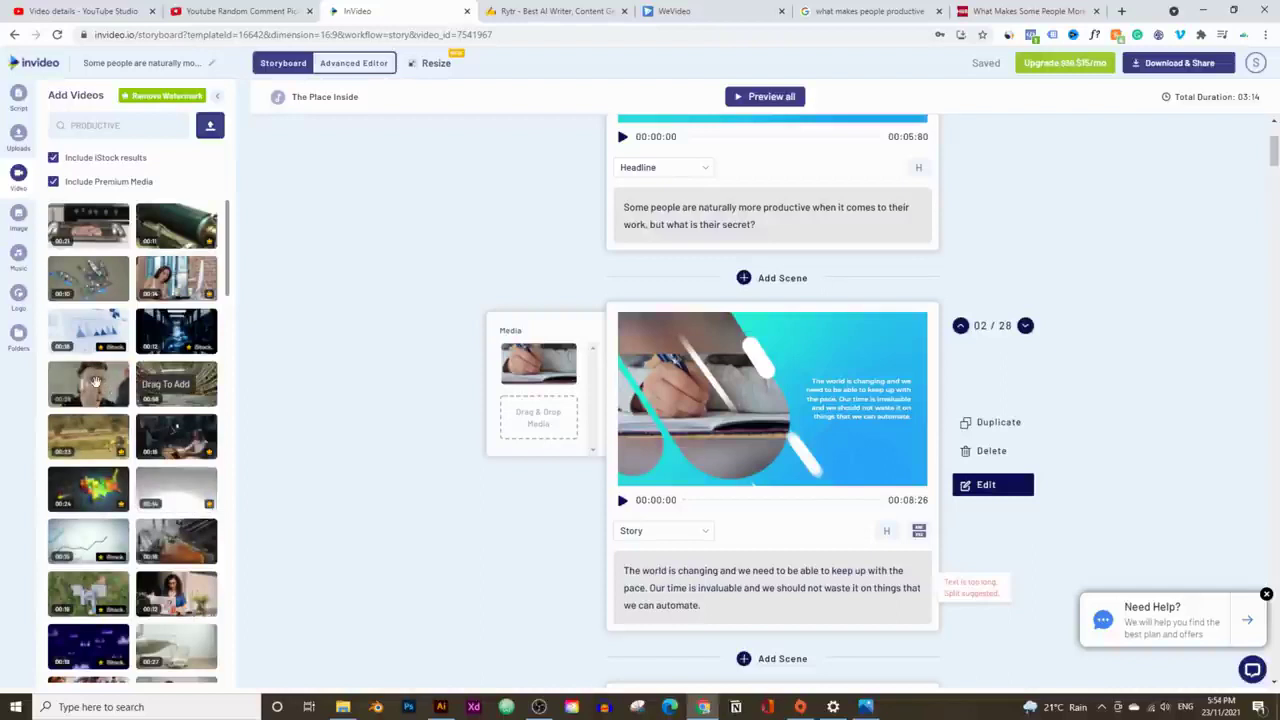
{"action": "scroll", "coordinate": [138, 320], "scroll_direction": "down", "scroll_amount": 2}
{"action": "scroll", "coordinate": [138, 320], "scroll_direction": "down", "scroll_amount": 5}
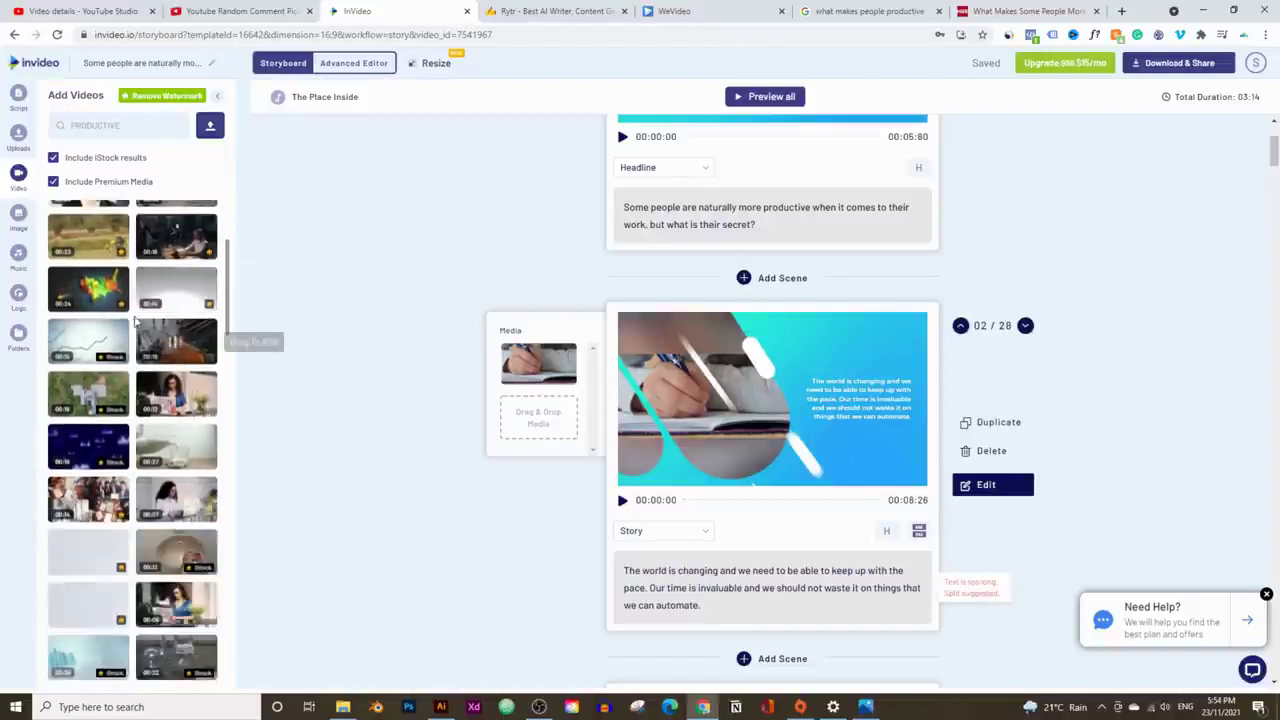
{"action": "scroll", "coordinate": [119, 388], "scroll_direction": "down", "scroll_amount": 1}
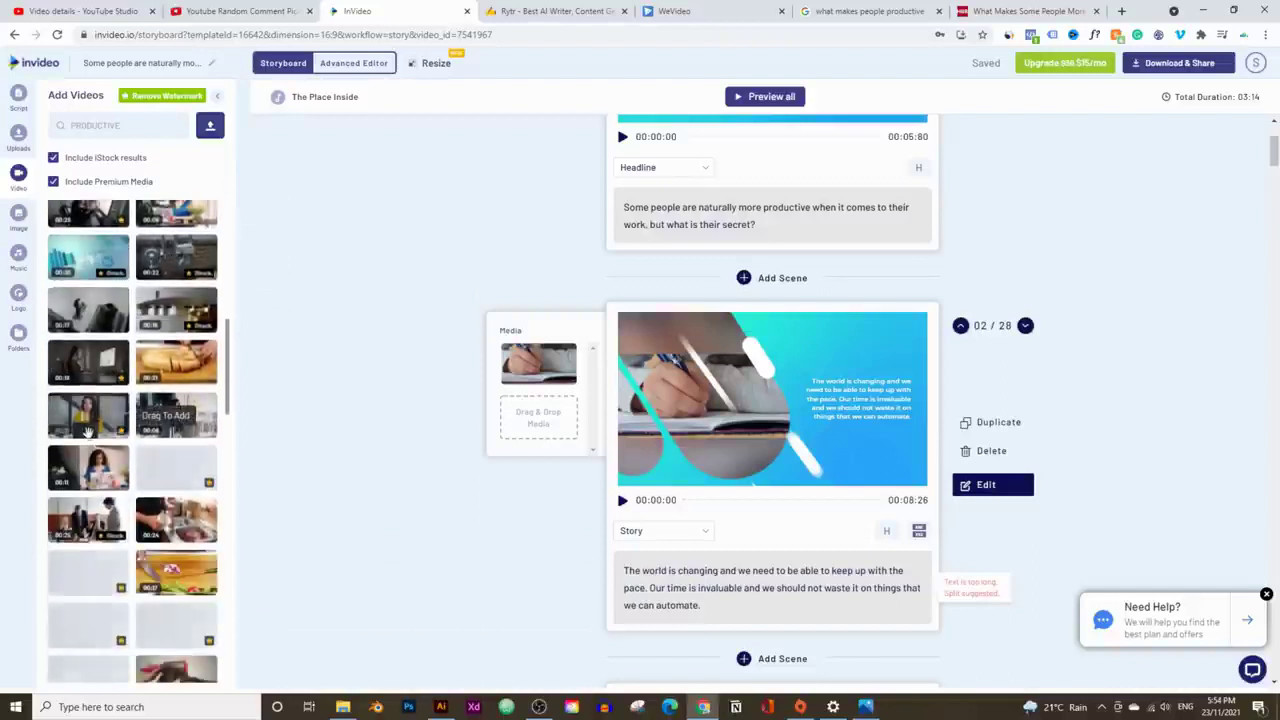
{"action": "scroll", "coordinate": [100, 460], "scroll_direction": "down", "scroll_amount": 1}
Add the clip of the woman in blue working on a laptop to scene 2's media, preview it, and use the full video.
{"action": "left_click_drag", "start_coordinate": [82, 402], "coordinate": [540, 420]}
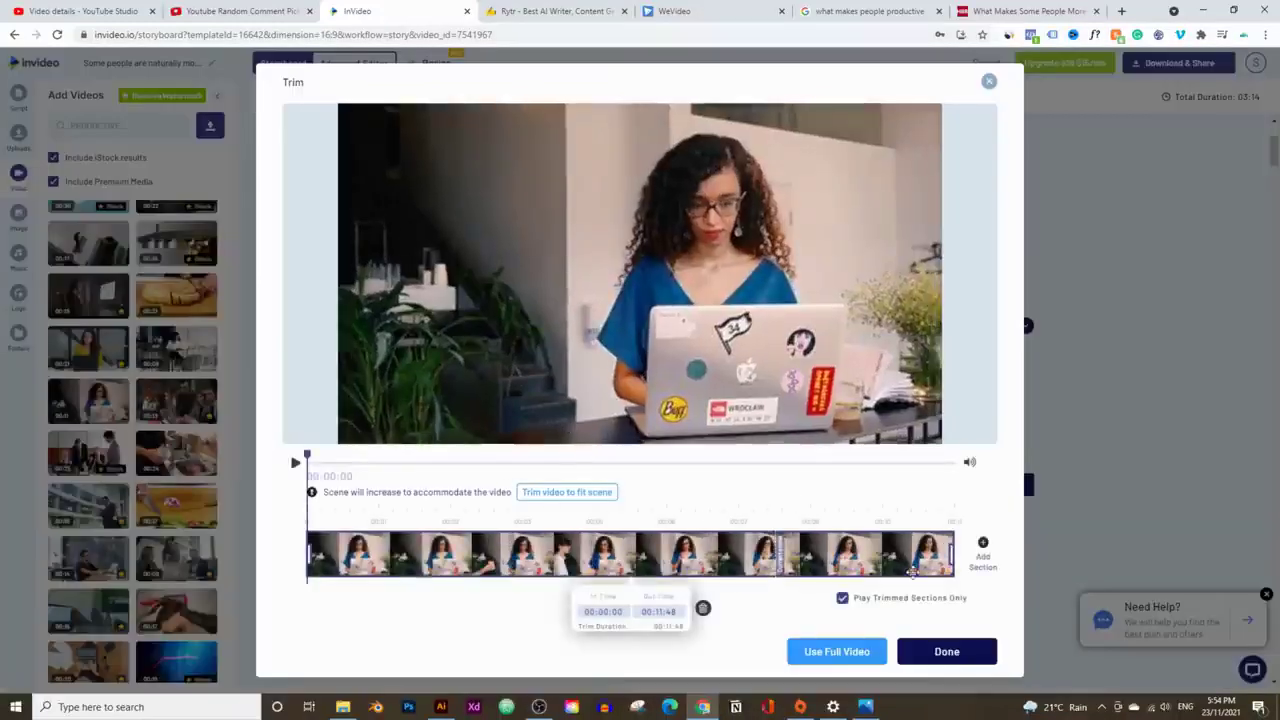
{"action": "left_click", "coordinate": [296, 464]}
{"action": "left_click", "coordinate": [730, 365]}
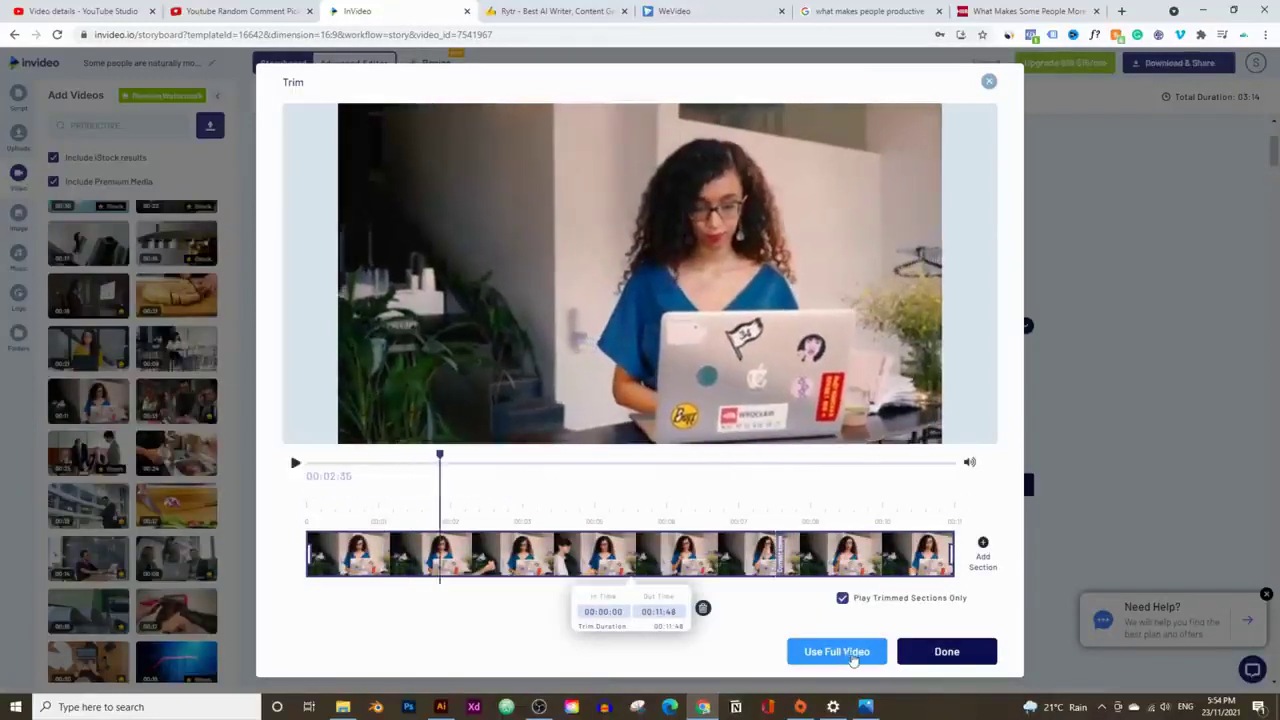
{"action": "left_click", "coordinate": [837, 652]}
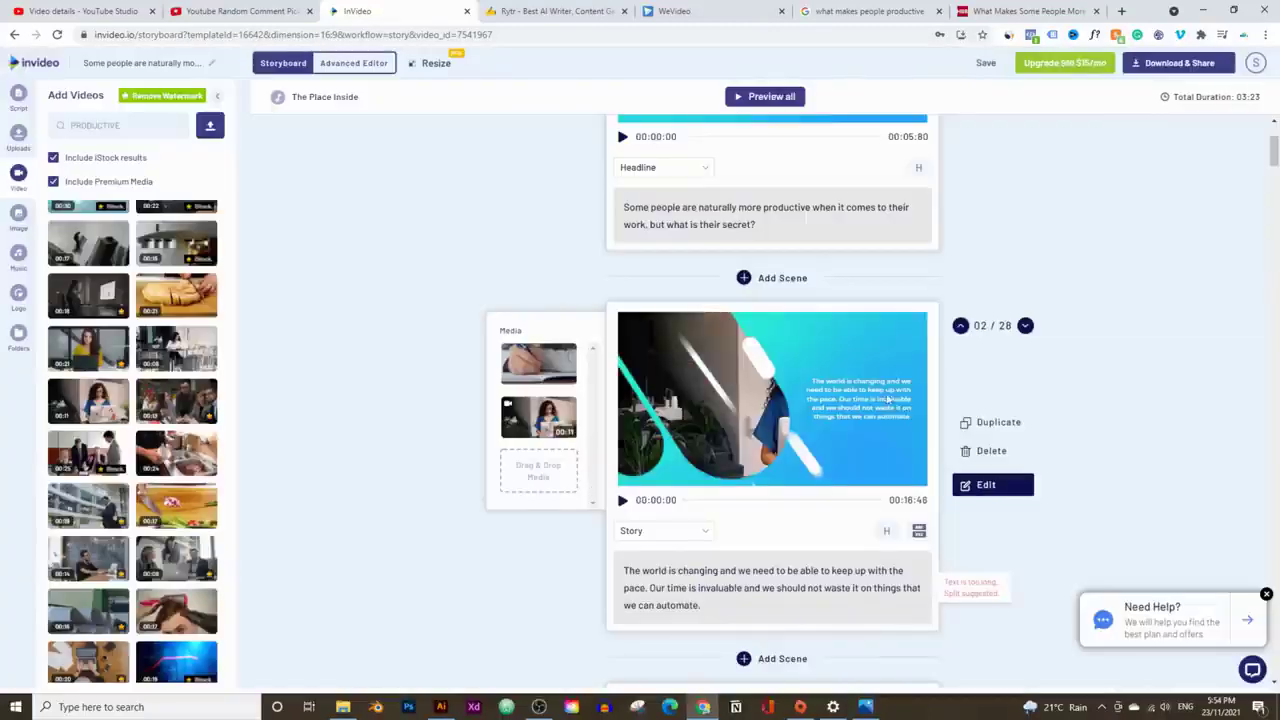
Compare the two media items of scene 2, open the scene for editing, and delete its Media 1 image layer.
{"action": "left_click", "coordinate": [548, 370]}
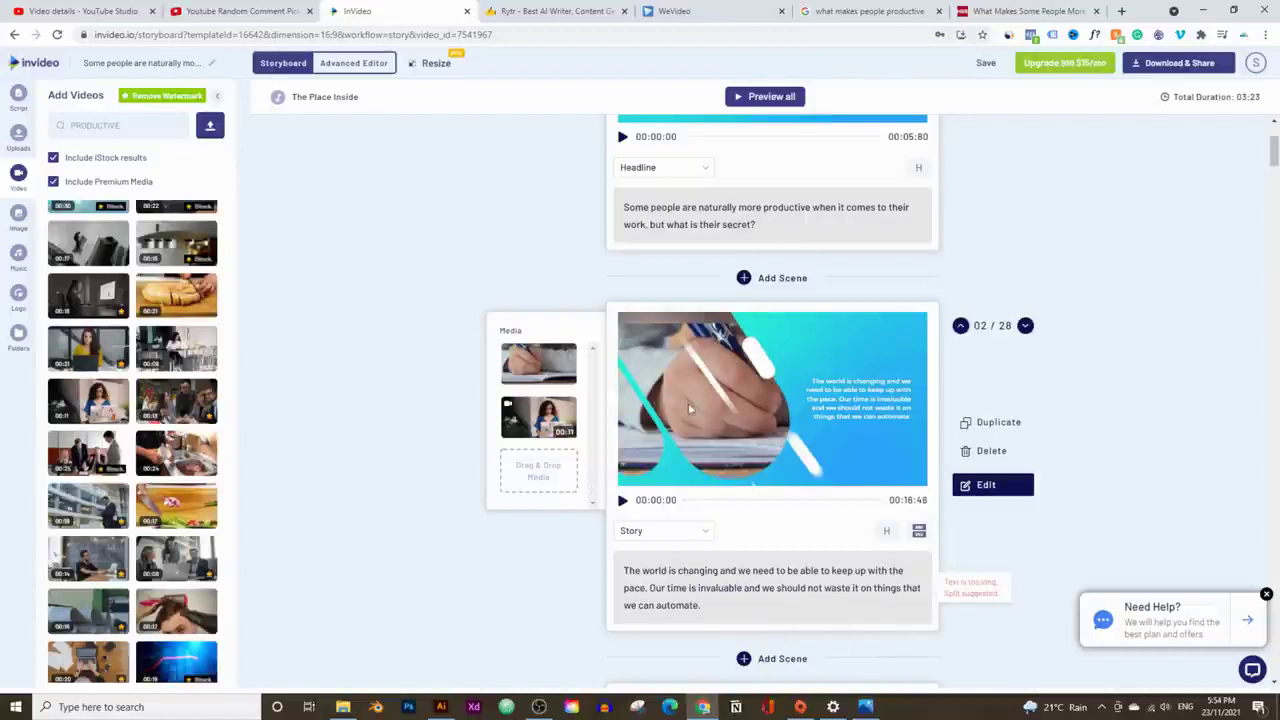
{"action": "left_click", "coordinate": [538, 420]}
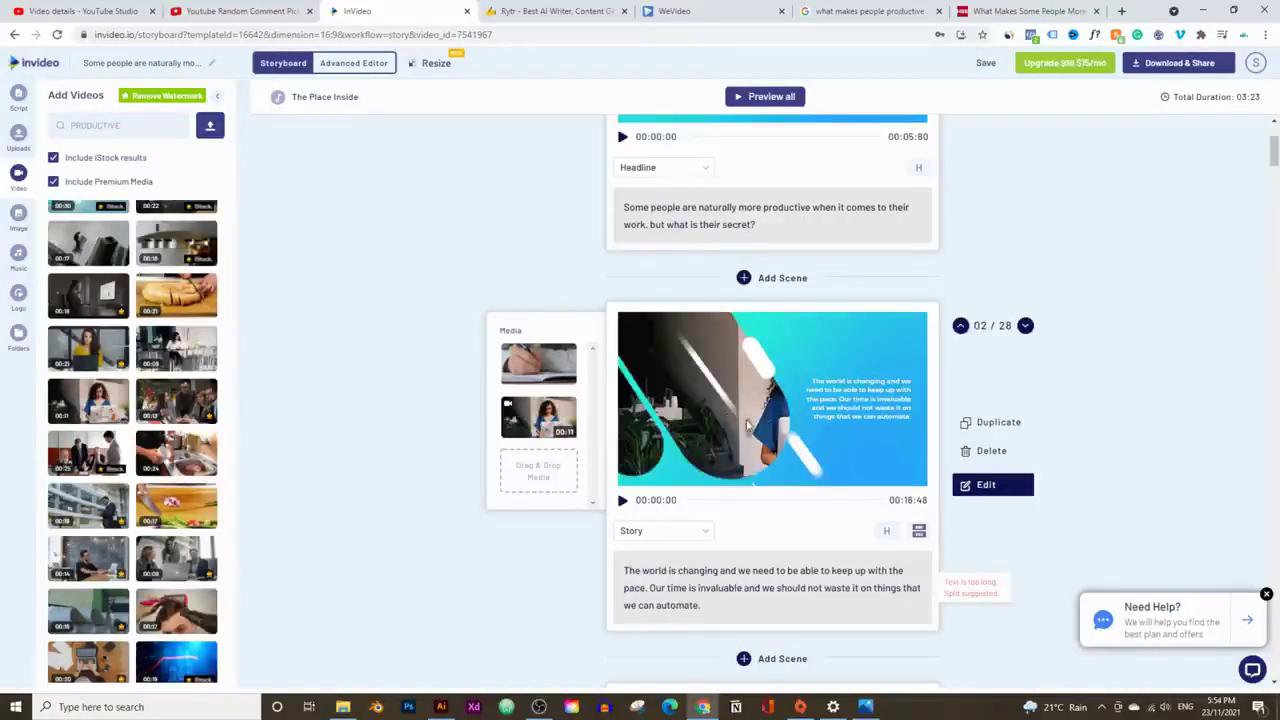
{"action": "left_click", "coordinate": [1011, 489]}
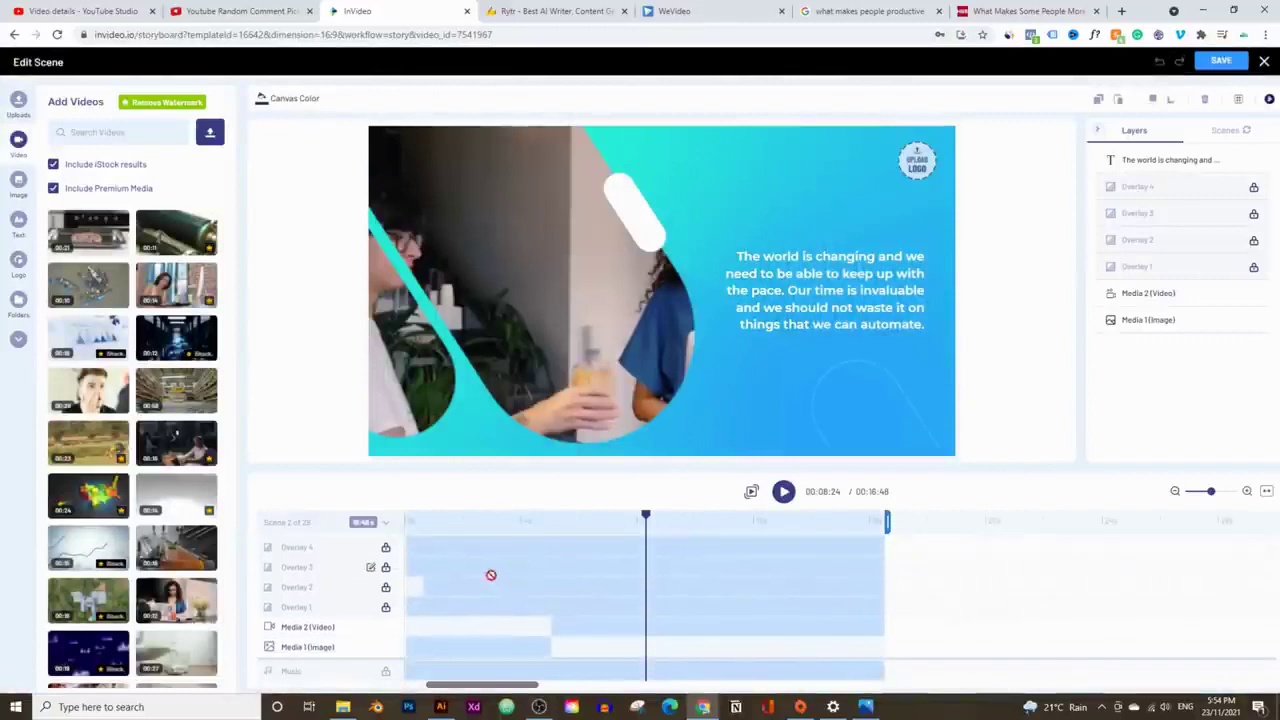
{"action": "scroll", "coordinate": [329, 630], "scroll_direction": "down", "scroll_amount": 1}
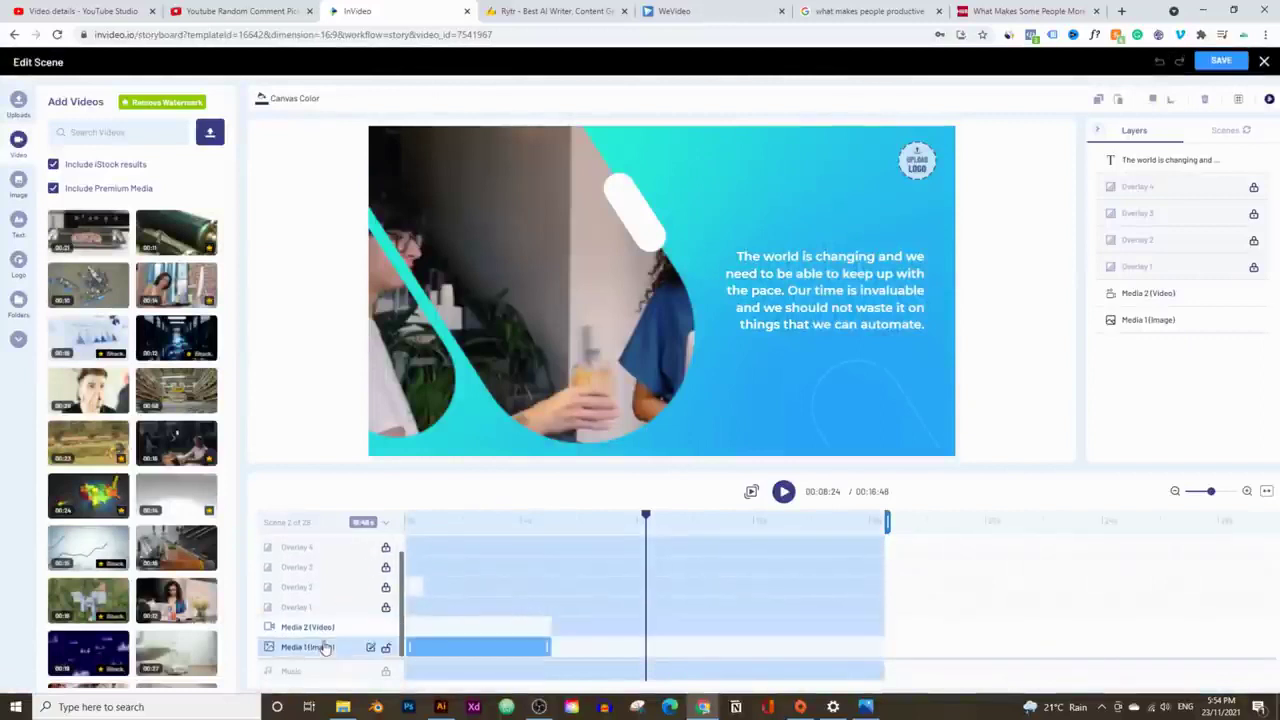
{"action": "left_click", "coordinate": [329, 650]}
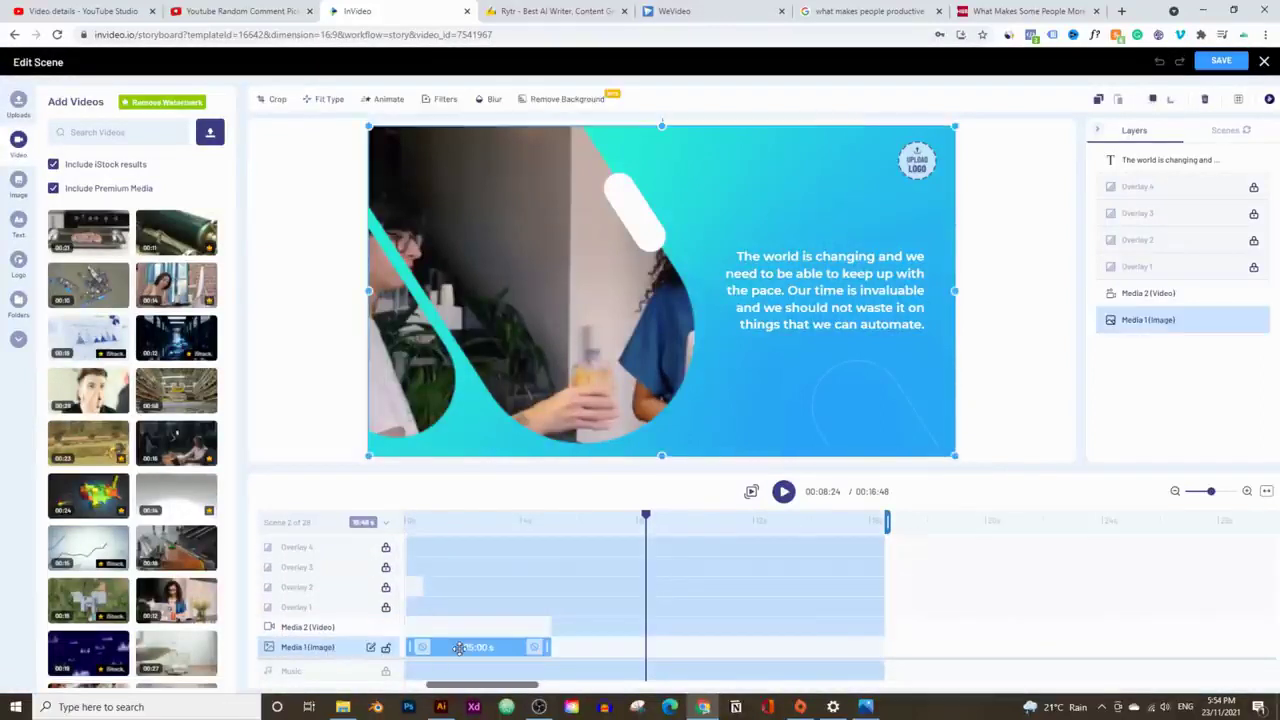
{"action": "key", "text": "Delete"}
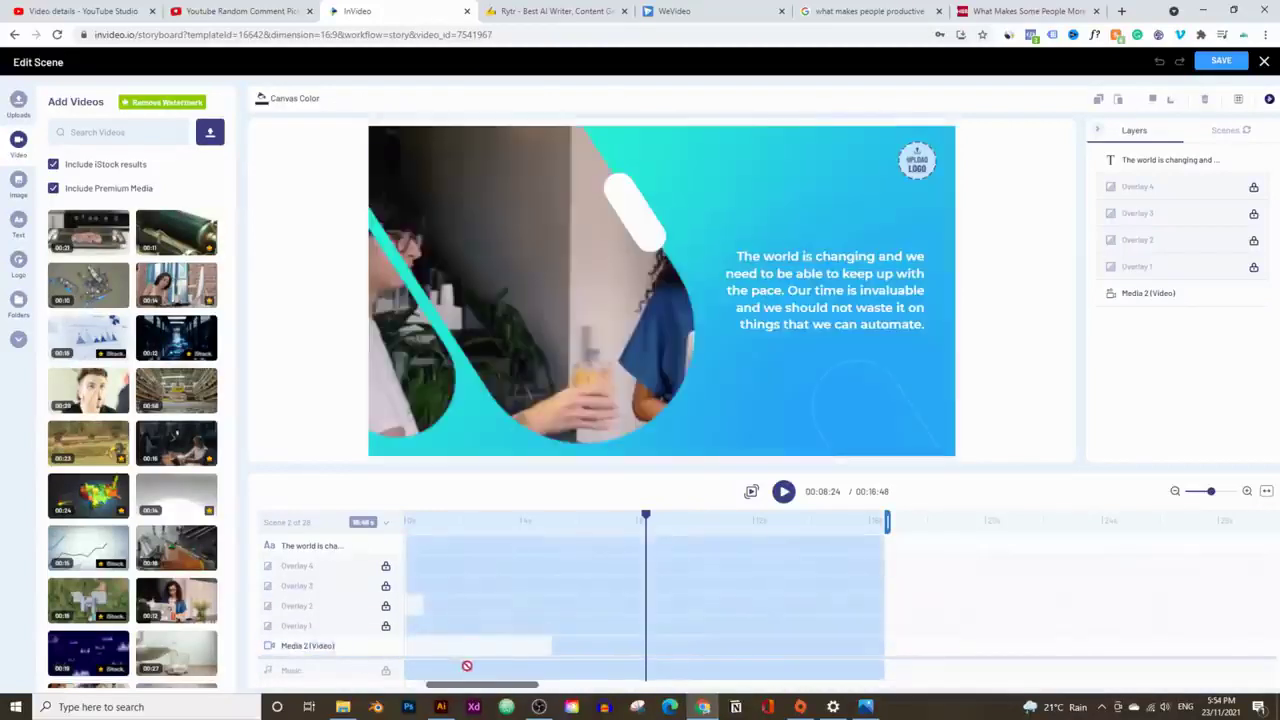
Shorten scene 2 to 15.95 seconds and extend the Media 2 video so it loops through the whole scene.
{"action": "left_click_drag", "start_coordinate": [651, 650], "coordinate": [514, 643]}
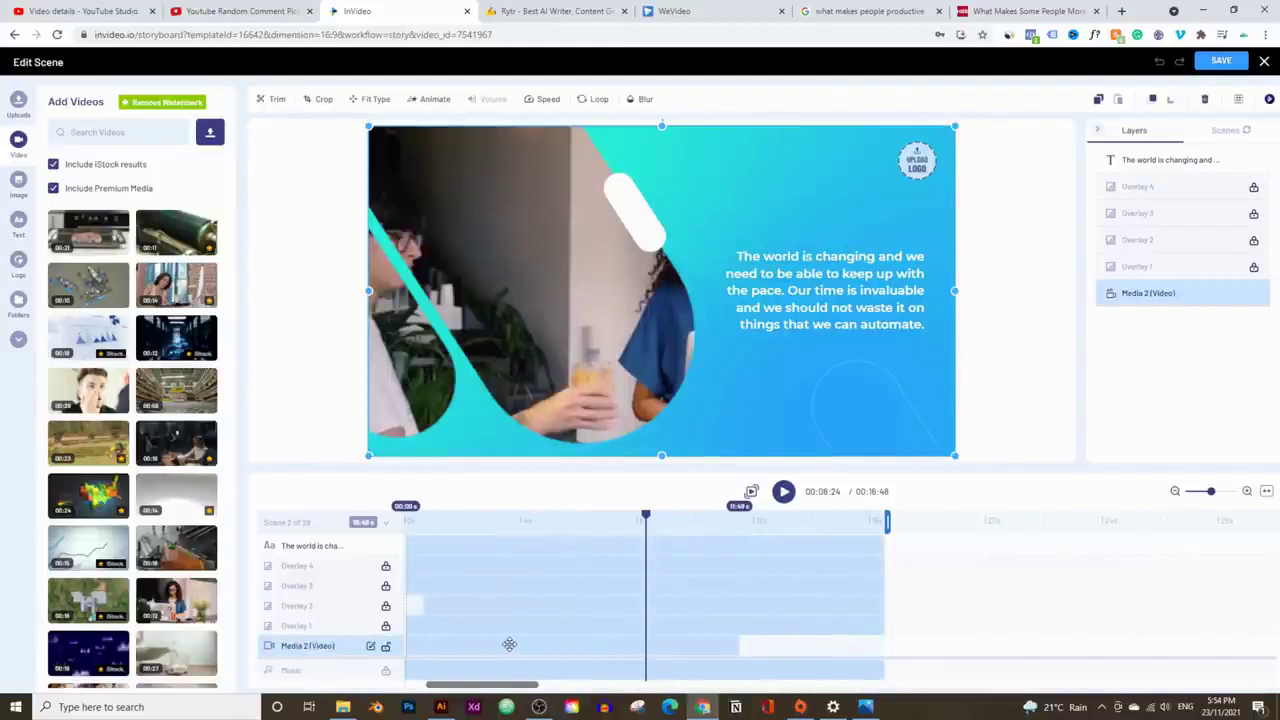
{"action": "mouse_move", "coordinate": [886, 521]}
{"action": "left_mouse_down"}
{"action": "mouse_move", "coordinate": [797, 522]}
{"action": "mouse_move", "coordinate": [869, 521]}
{"action": "left_mouse_up"}
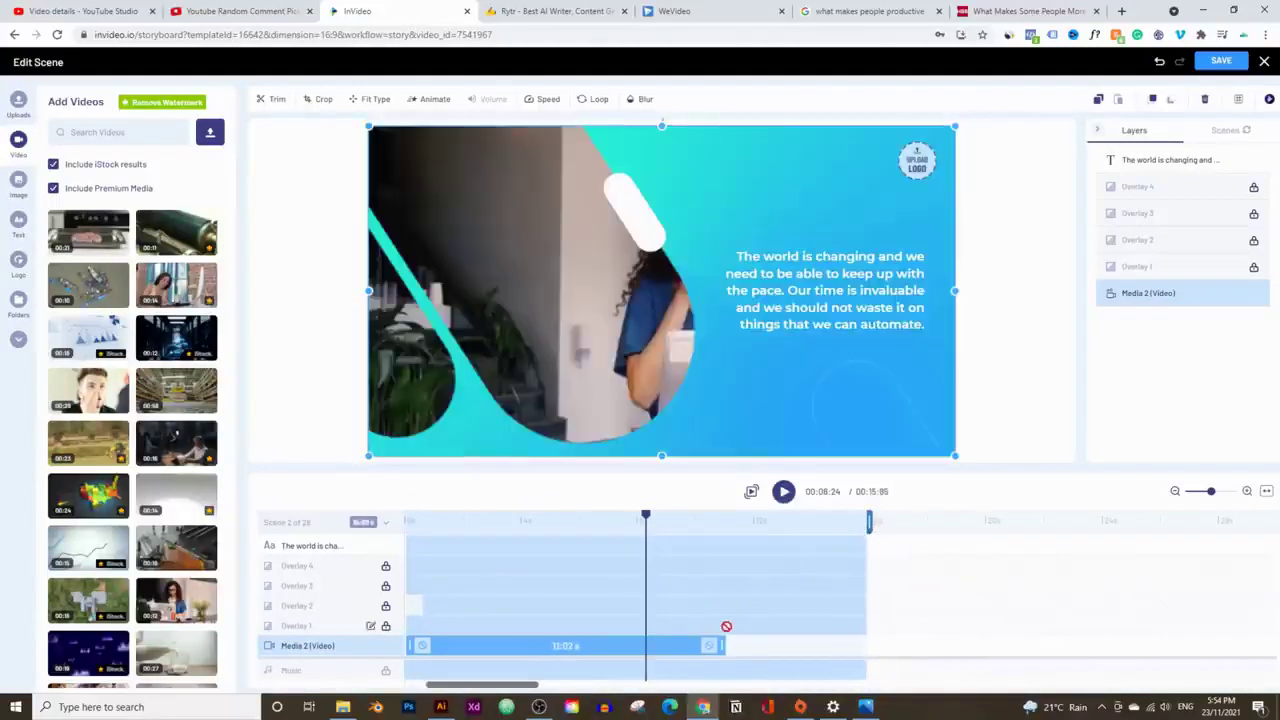
{"action": "left_click_drag", "start_coordinate": [723, 643], "coordinate": [864, 640]}
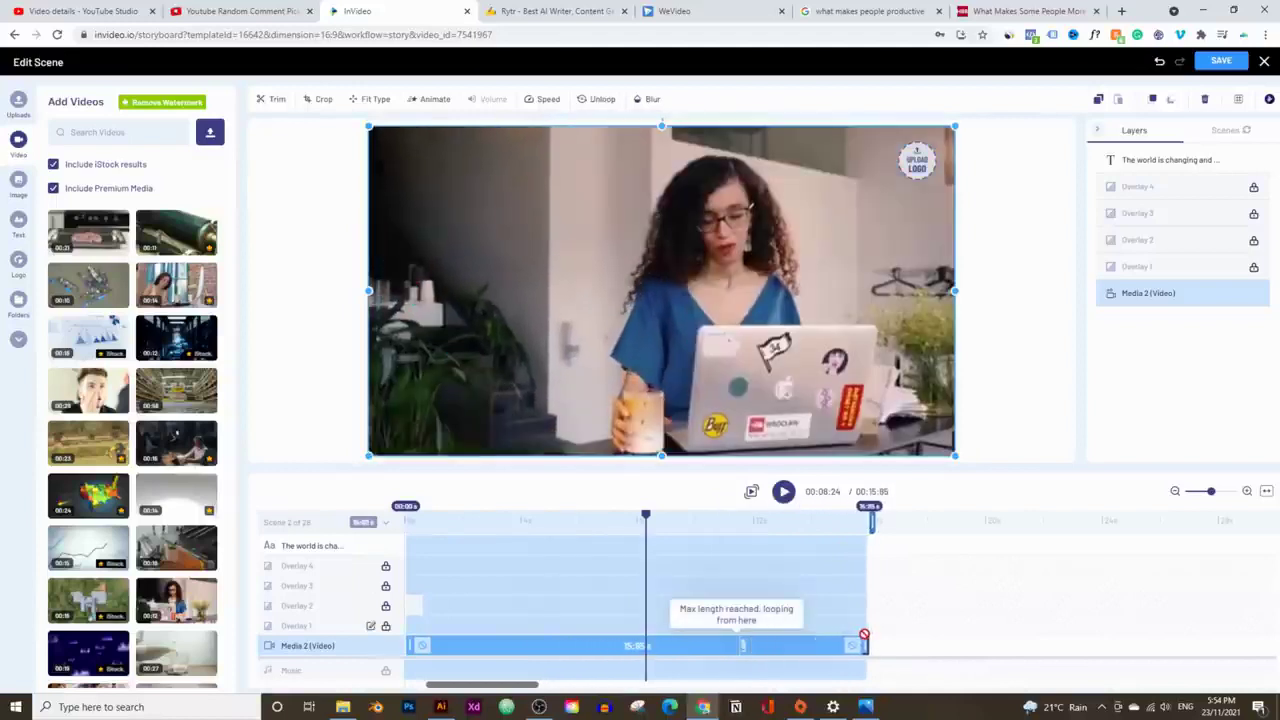
Reposition the video so the woman with the laptop sits inside the template's cutout, and save scene 2.
{"action": "left_click_drag", "start_coordinate": [652, 322], "coordinate": [472, 312]}
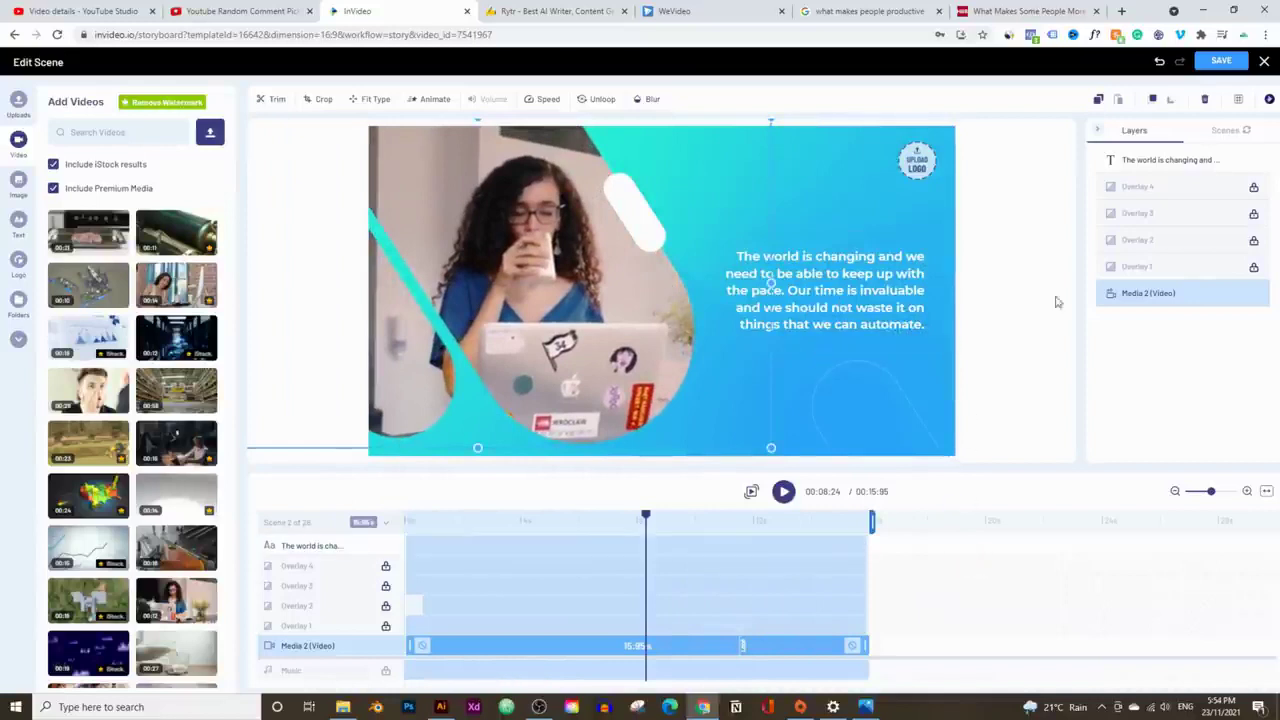
{"action": "left_click", "coordinate": [1228, 66]}
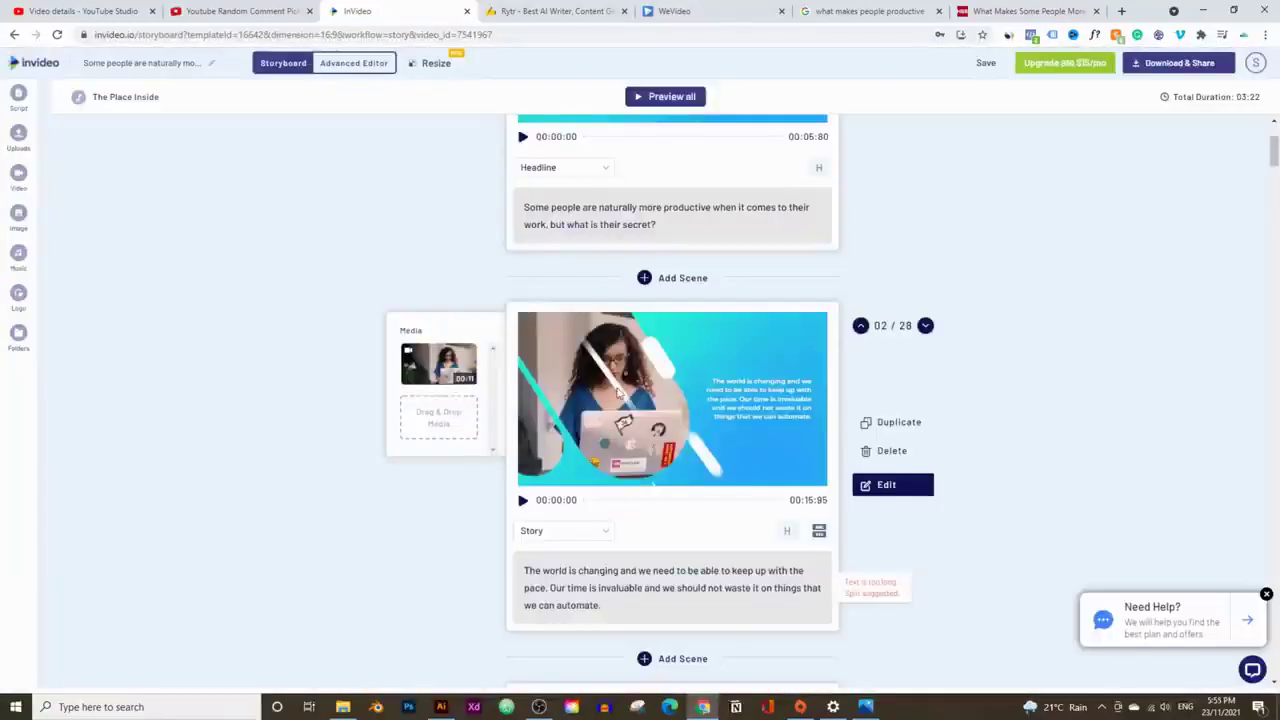
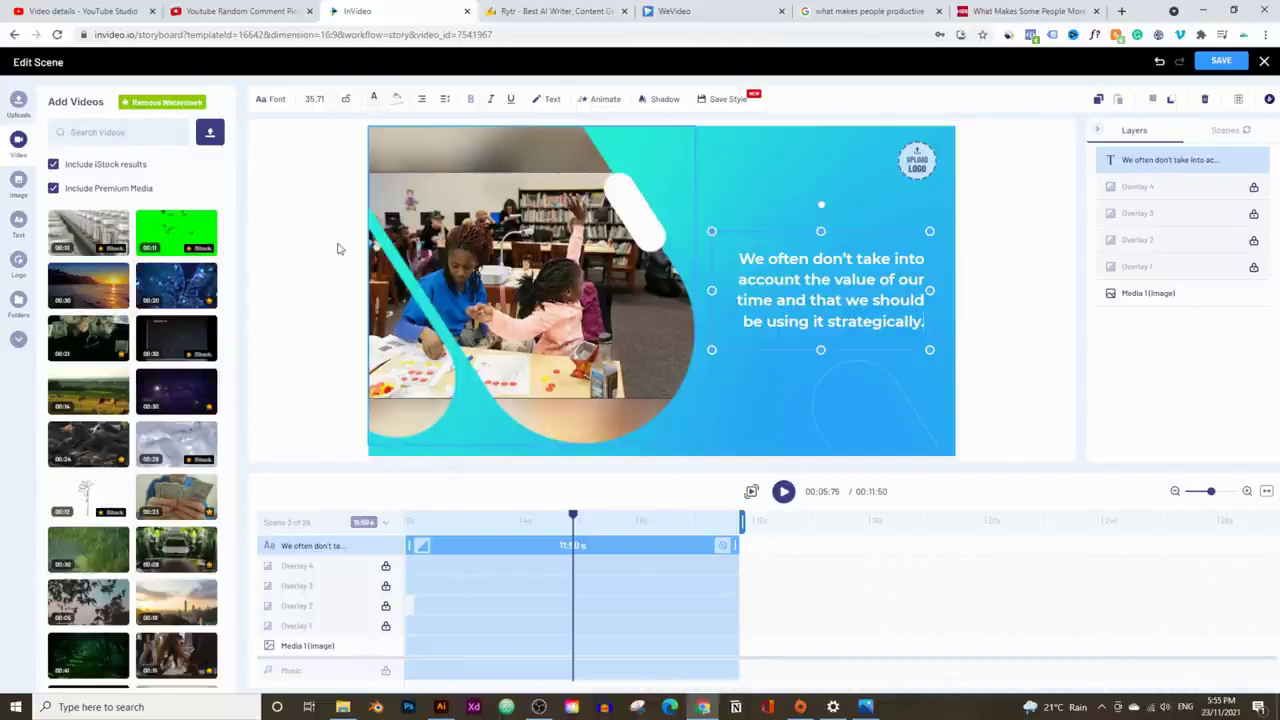
Search the stock videos for "productive" and the images for "produtive", and browse the image results for scene 3.
{"action": "left_click", "coordinate": [126, 131]}
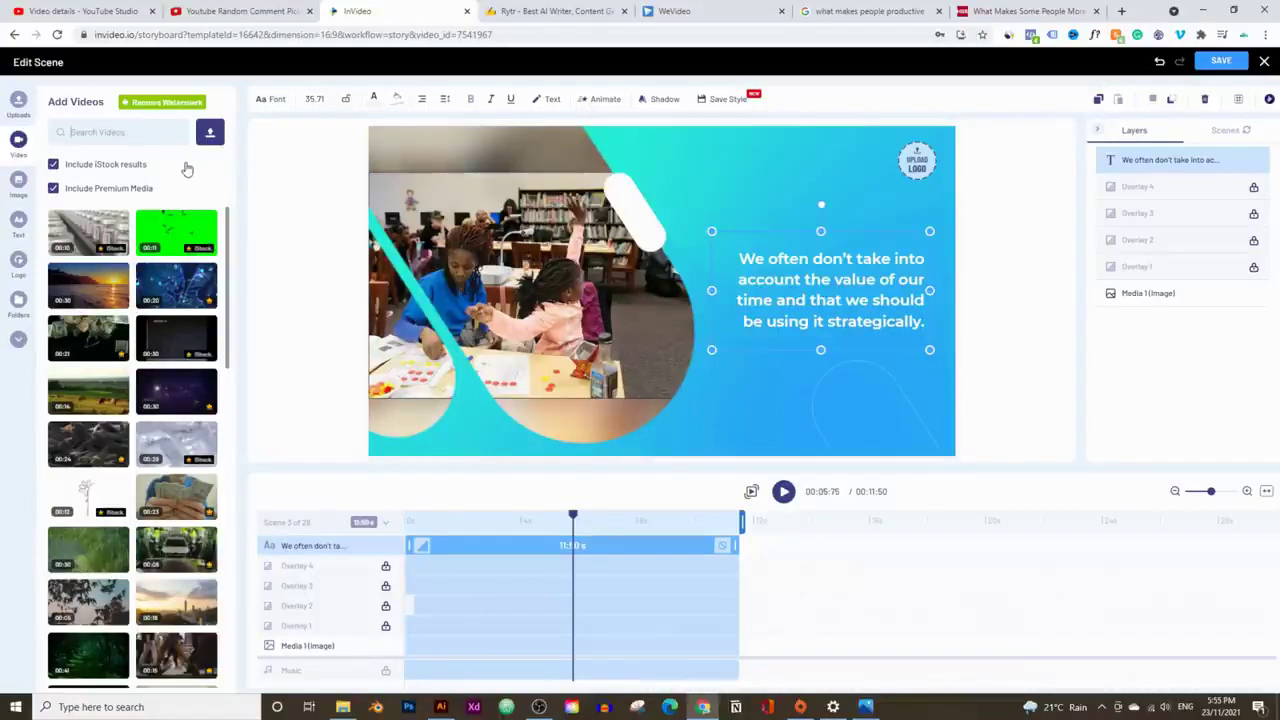
{"action": "type", "text": "PRODUCTIVE"}
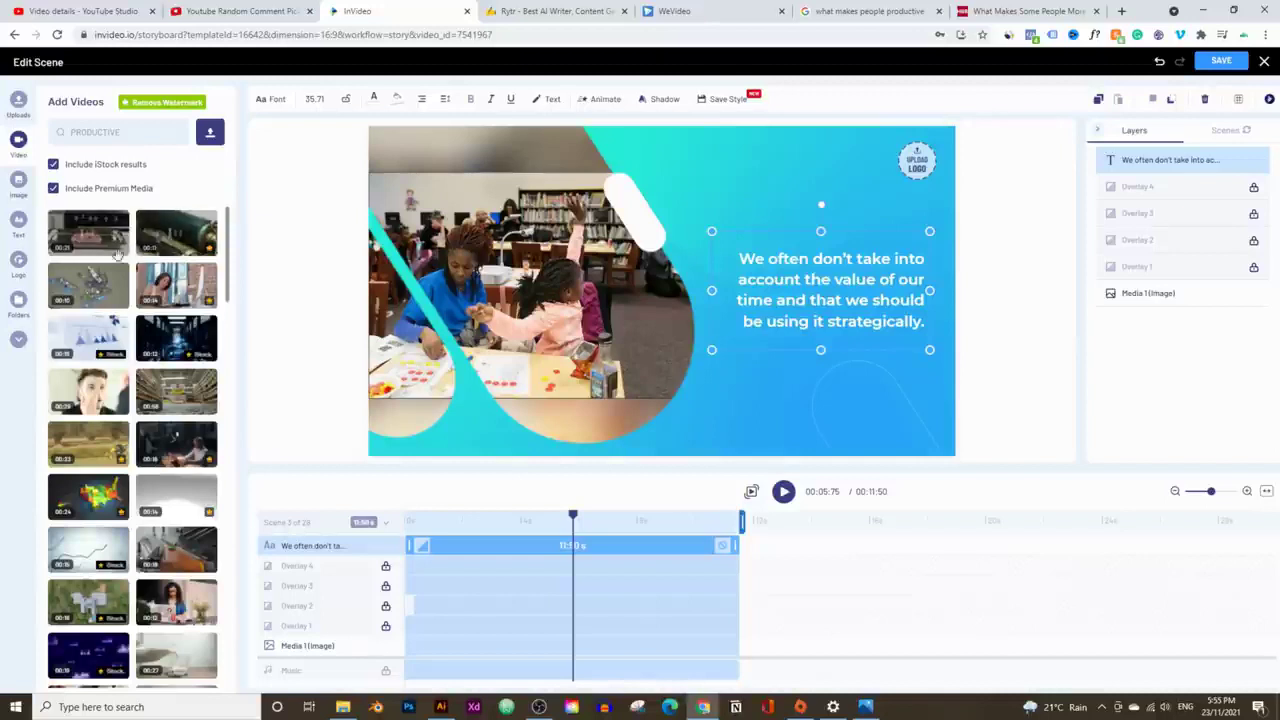
{"action": "left_click", "coordinate": [18, 182]}
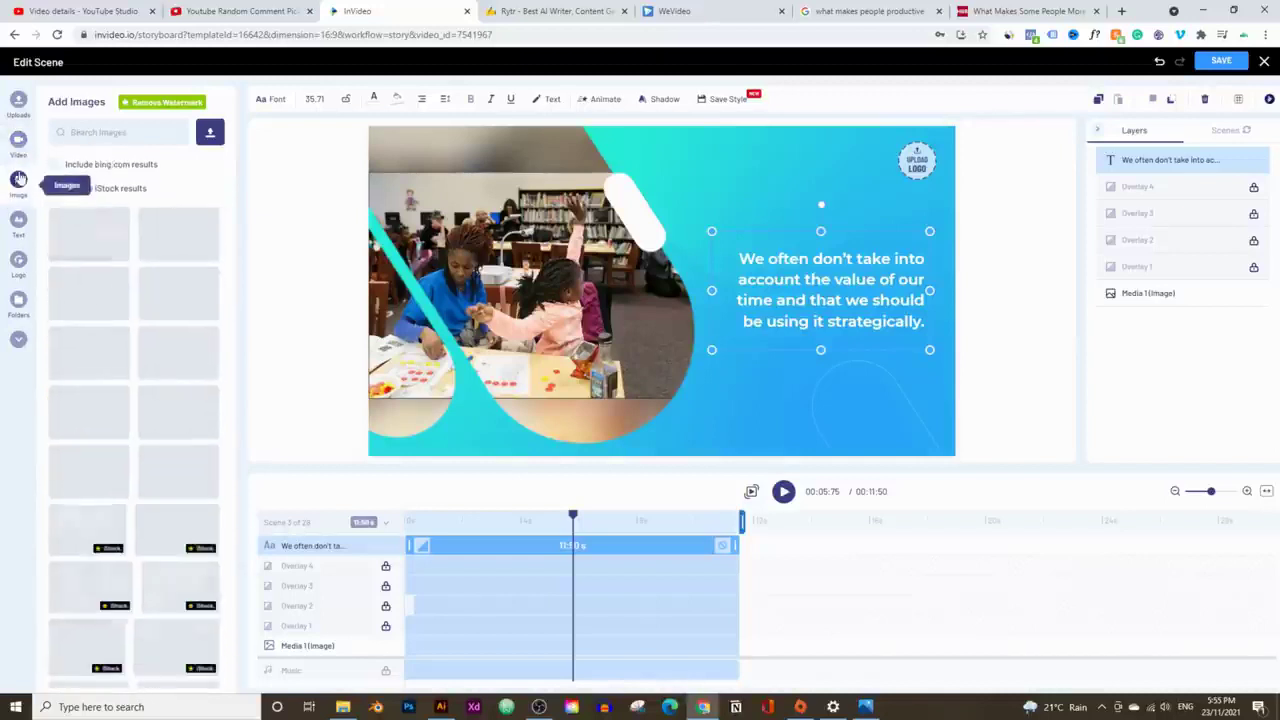
{"action": "left_click", "coordinate": [115, 132]}
{"action": "type", "text": "produ"}
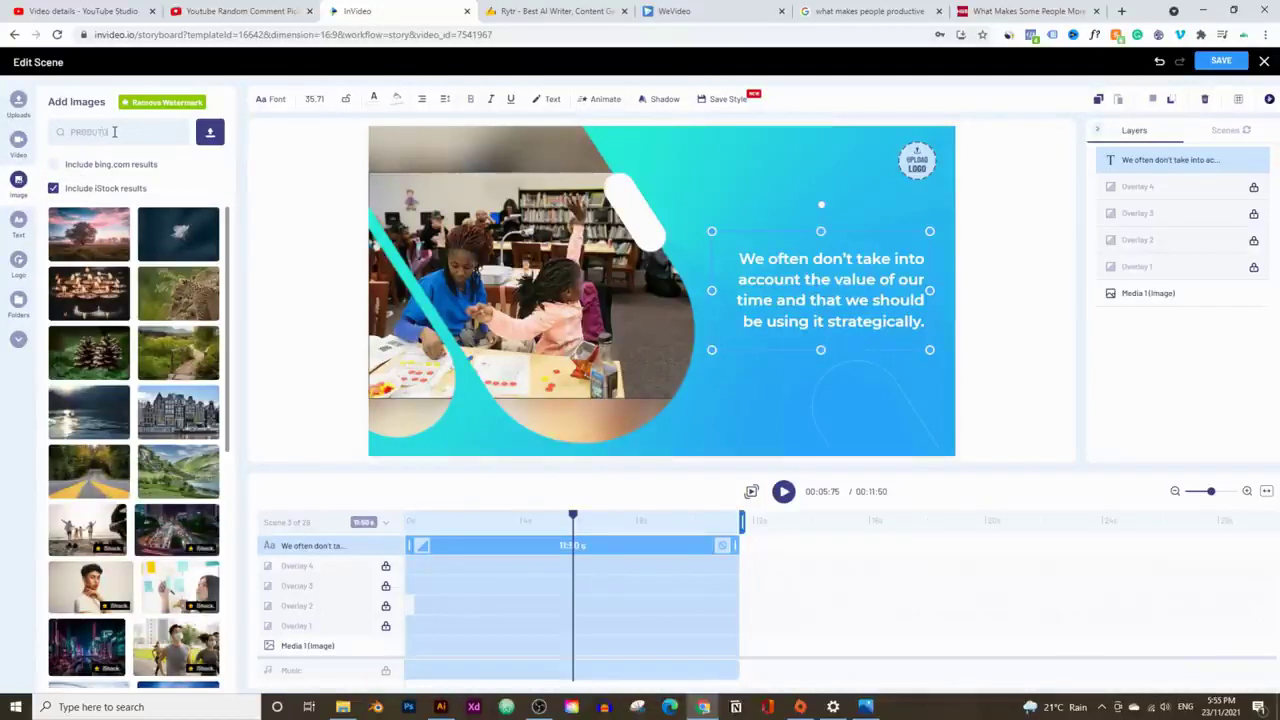
{"action": "type", "text": "ctive"}
{"action": "key", "text": "Return"}
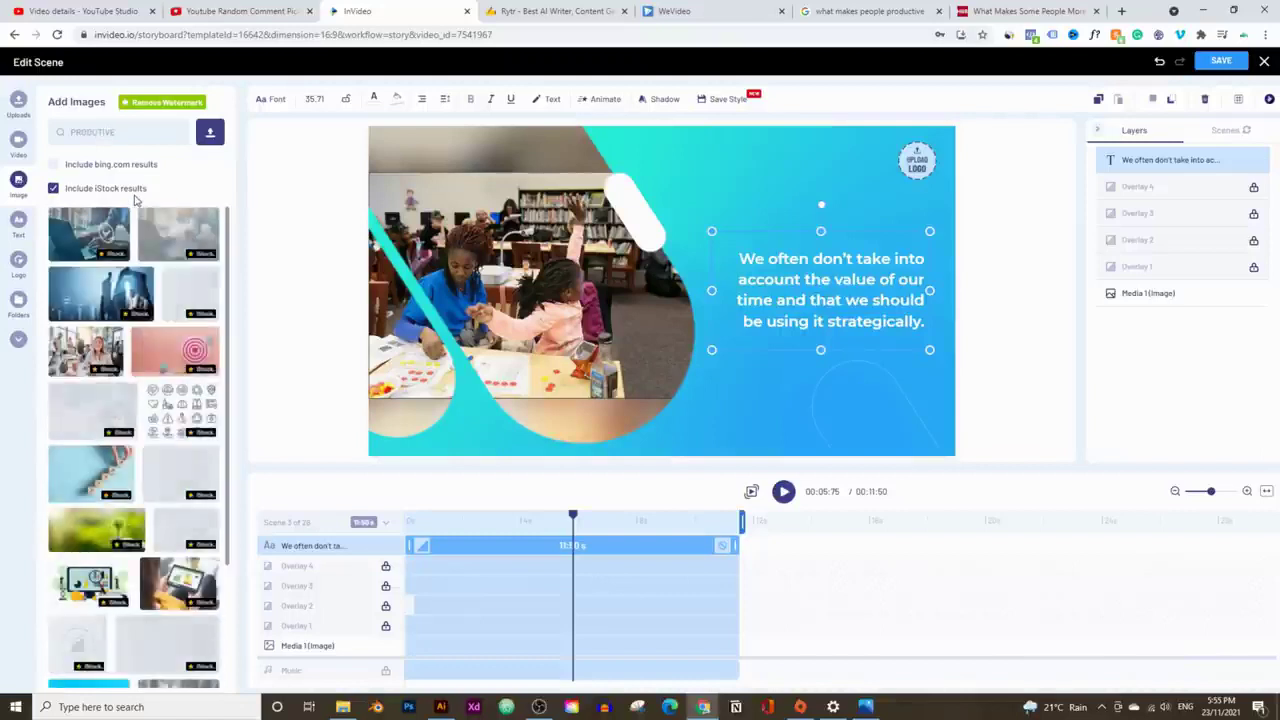
{"action": "scroll", "coordinate": [100, 390], "scroll_direction": "down", "scroll_amount": 5}
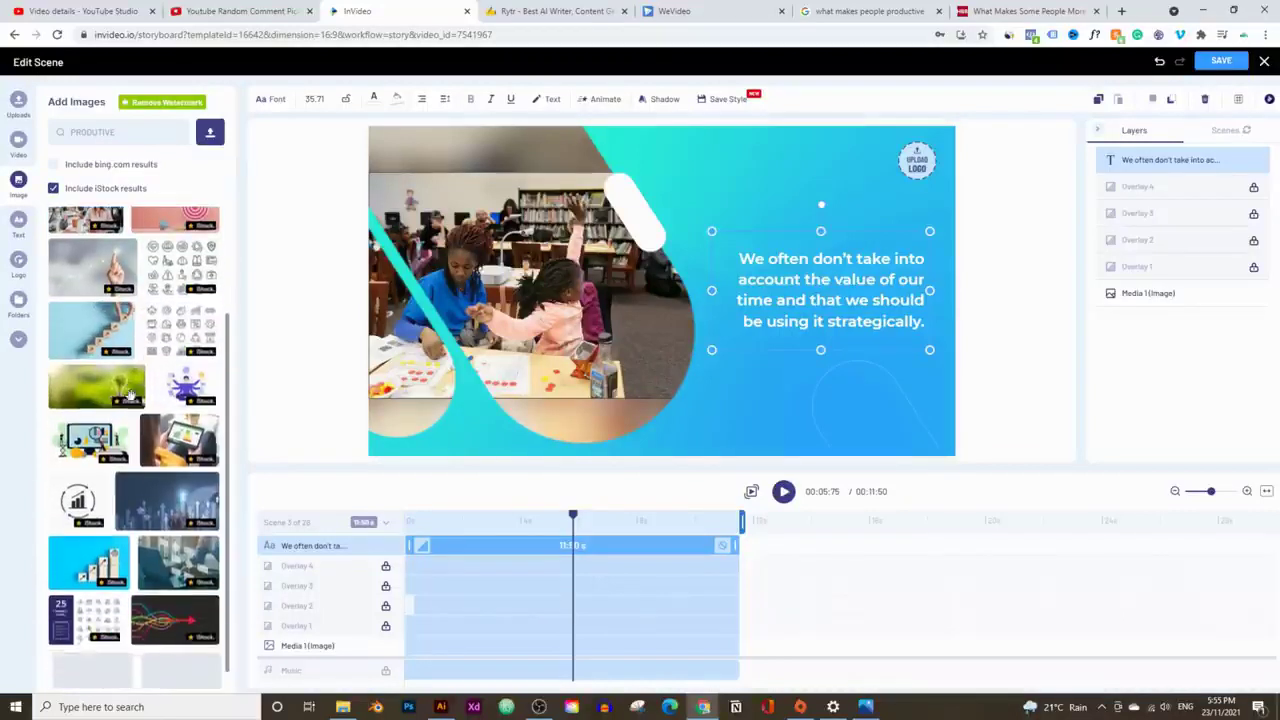
{"action": "scroll", "coordinate": [208, 528], "scroll_direction": "down", "scroll_amount": 5}
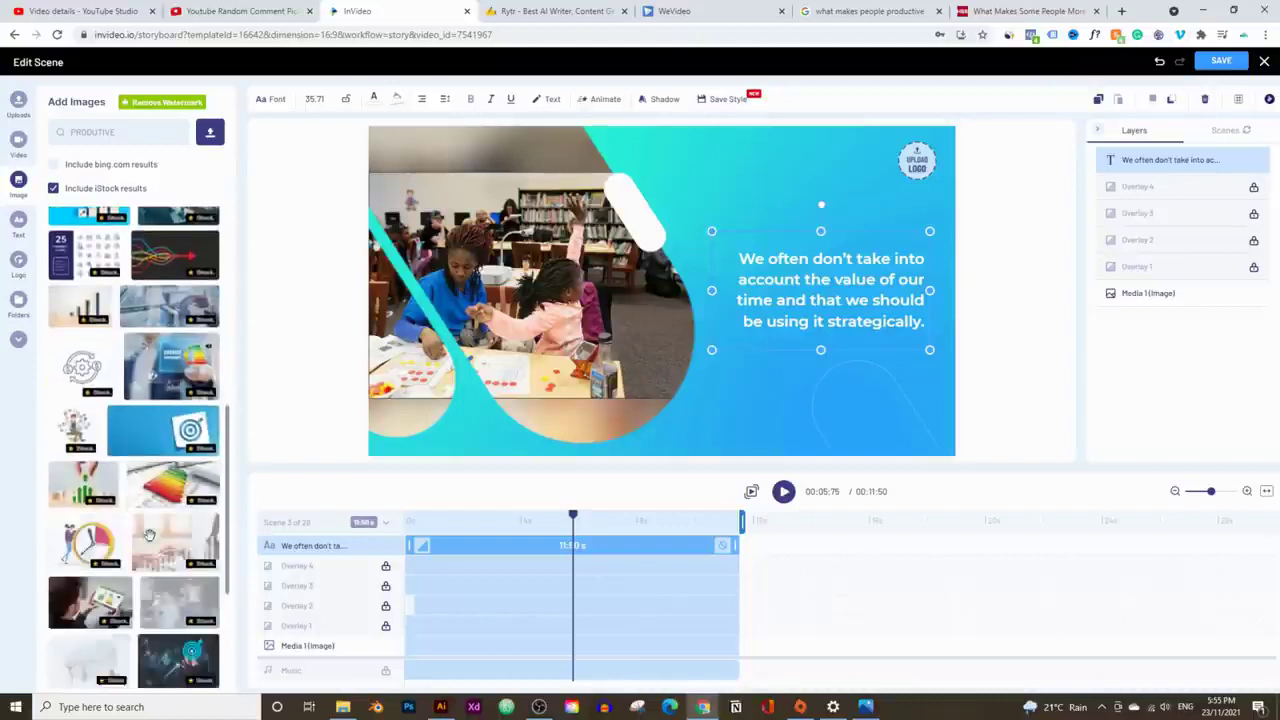
{"action": "scroll", "coordinate": [100, 420], "scroll_direction": "up", "scroll_amount": 10}
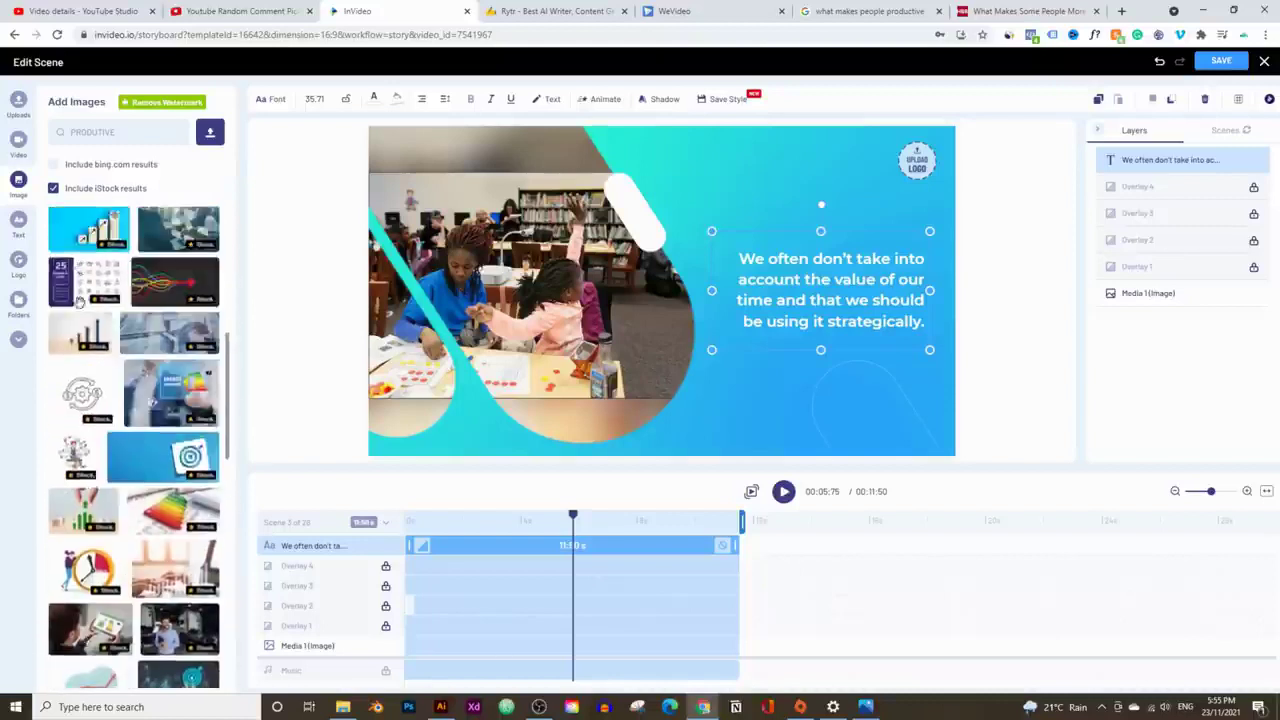
Exclude iStock results, include bing.com results, and search the images for "work".
{"action": "left_click", "coordinate": [53, 189]}
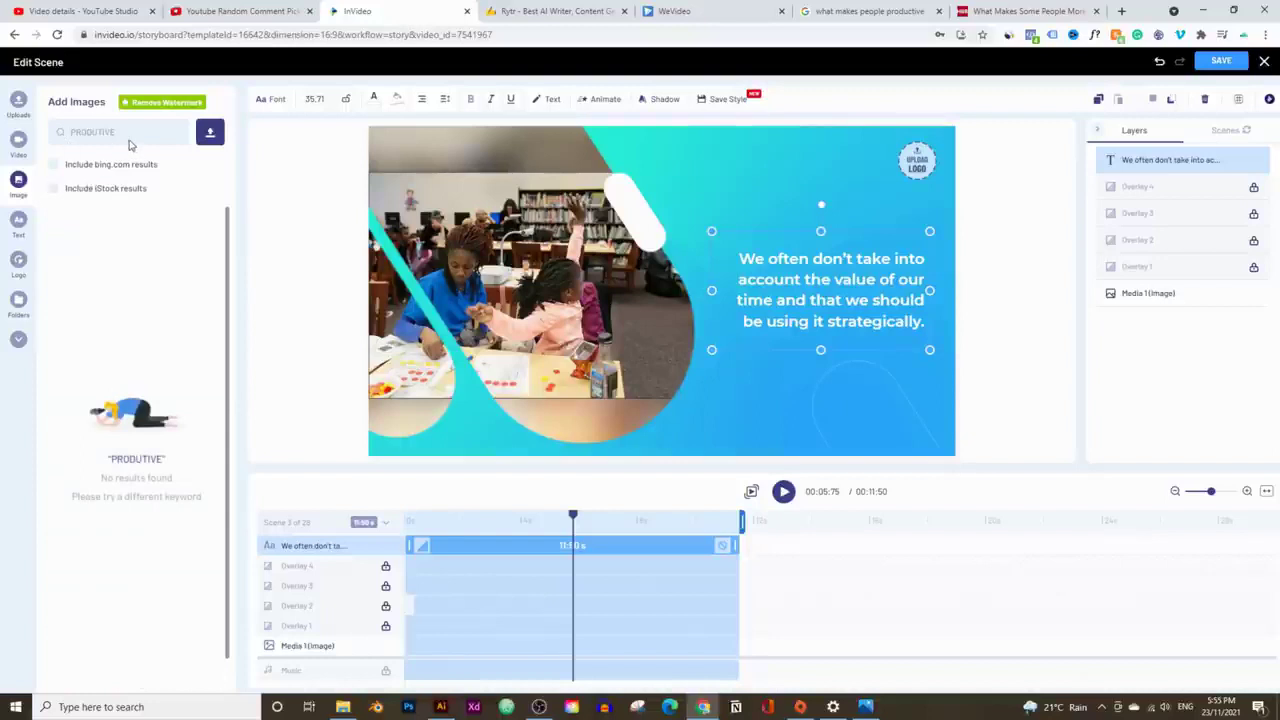
{"action": "left_click", "coordinate": [53, 164]}
{"action": "double_click", "coordinate": [122, 132]}
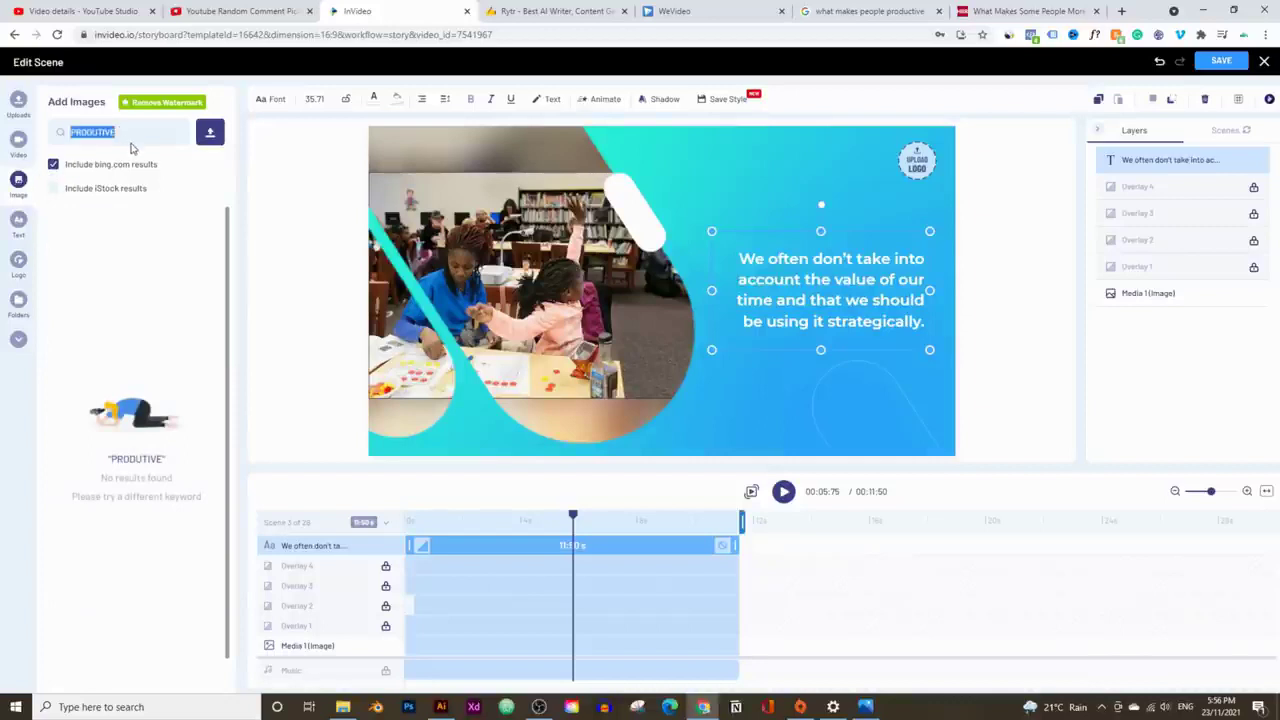
{"action": "type", "text": "work"}
{"action": "key", "text": "Return"}
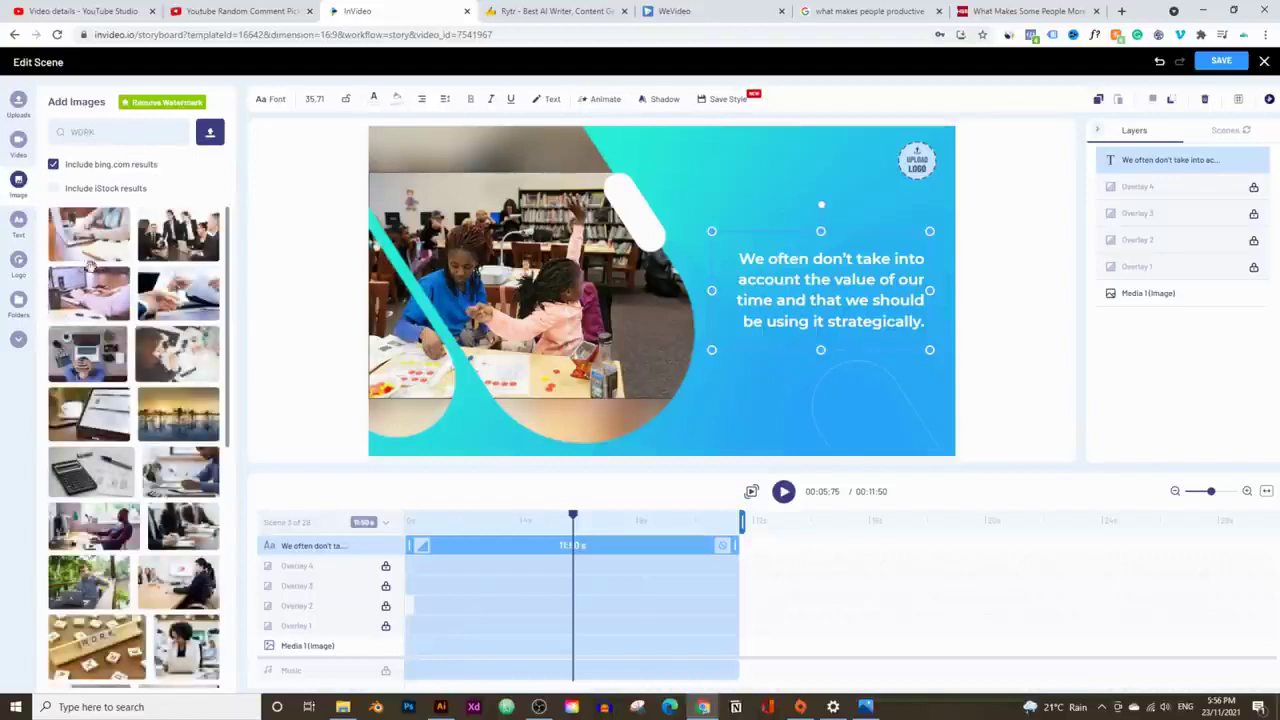
Replace scene 3's classroom picture with the photo of hands typing on a laptop, enlarge it to fill the cutout, and save.
{"action": "left_click_drag", "start_coordinate": [90, 235], "coordinate": [440, 296]}
{"action": "left_click", "coordinate": [617, 476]}
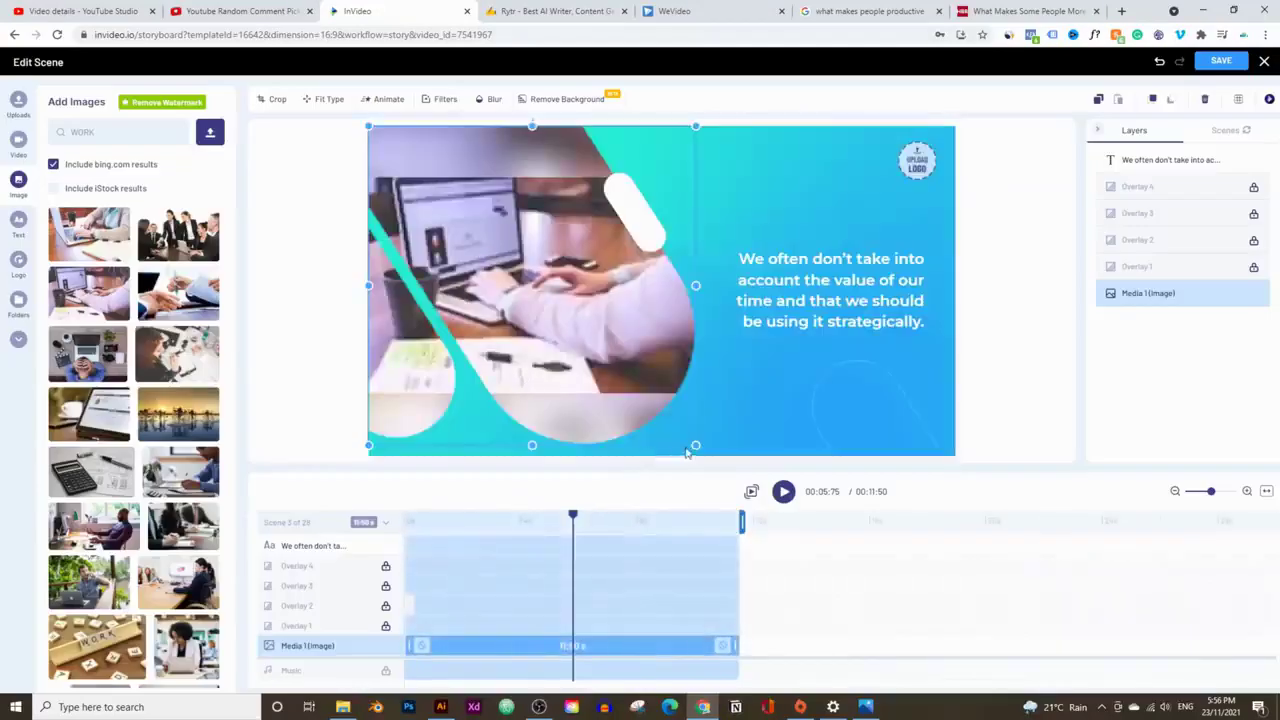
{"action": "left_click_drag", "start_coordinate": [696, 446], "coordinate": [494, 290]}
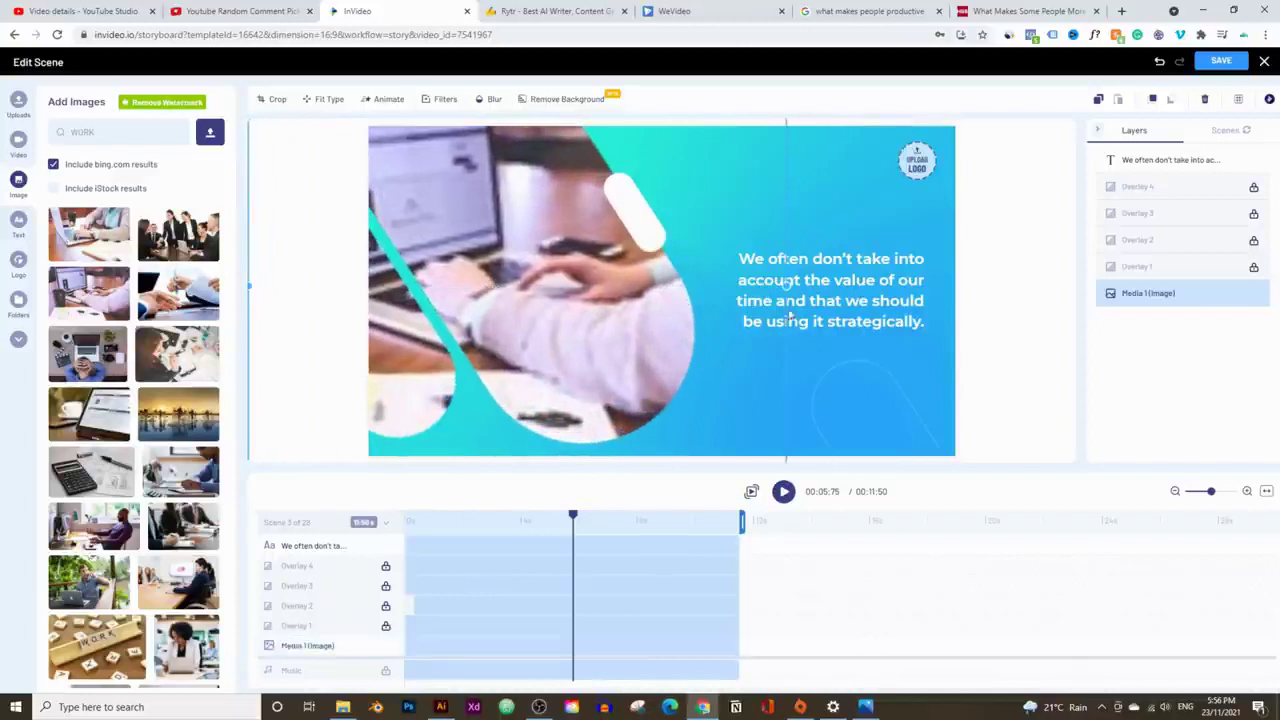
{"action": "left_click", "coordinate": [1219, 66]}
Look through the storyboard scenes up to scene 10 to review their text and media, and return to scene 1.
{"action": "scroll", "coordinate": [711, 403], "scroll_direction": "down", "scroll_amount": 5}
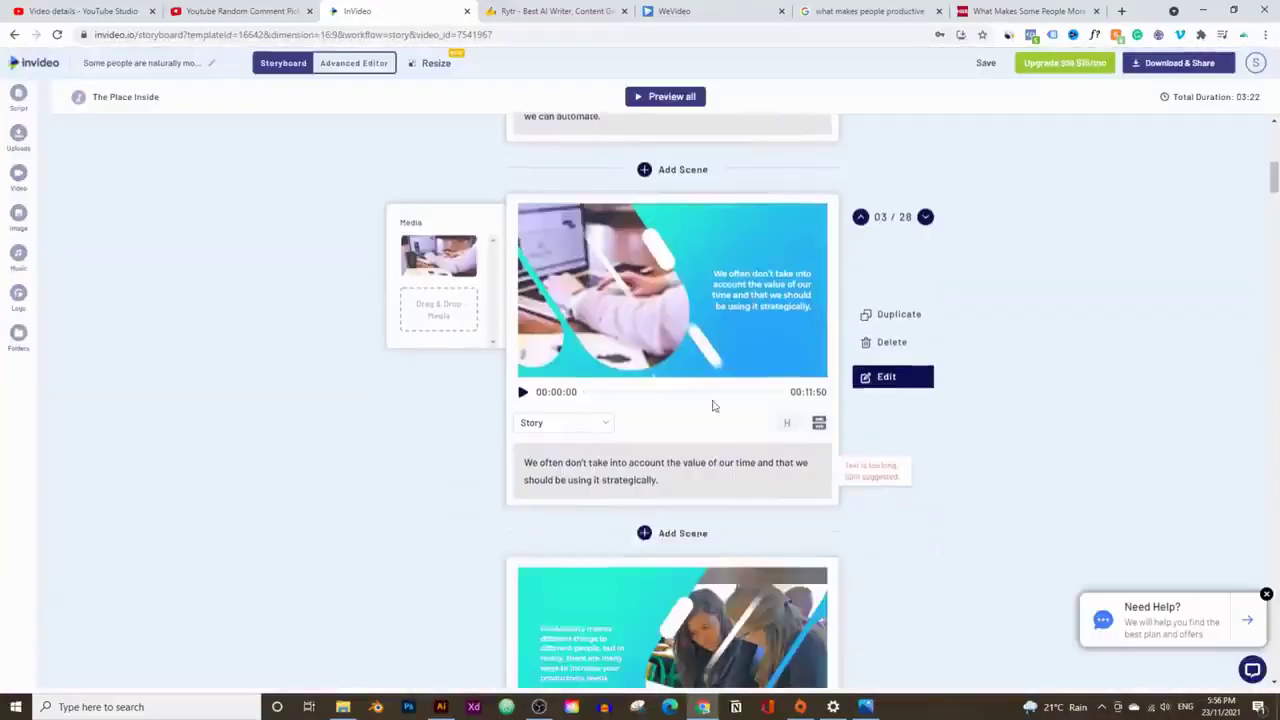
{"action": "scroll", "coordinate": [608, 422], "scroll_direction": "down", "scroll_amount": 15}
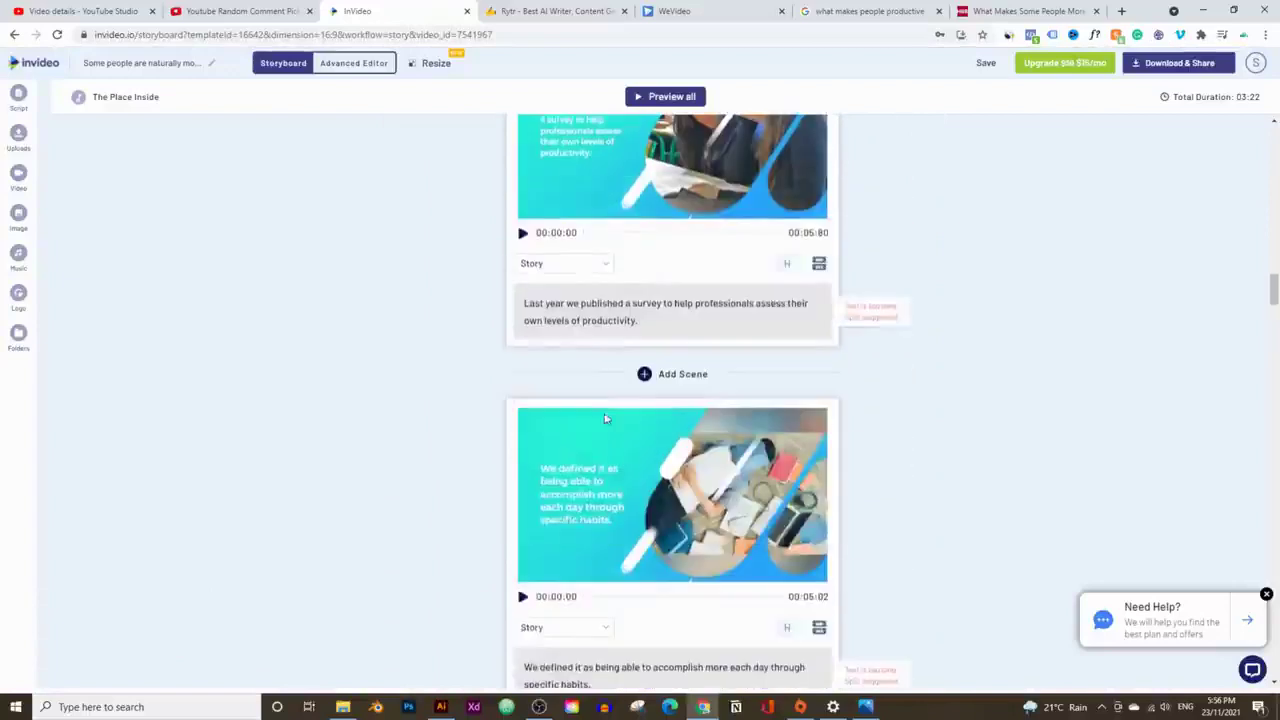
{"action": "scroll", "coordinate": [604, 418], "scroll_direction": "down", "scroll_amount": 5}
{"action": "scroll", "coordinate": [700, 350], "scroll_direction": "up", "scroll_amount": 4}
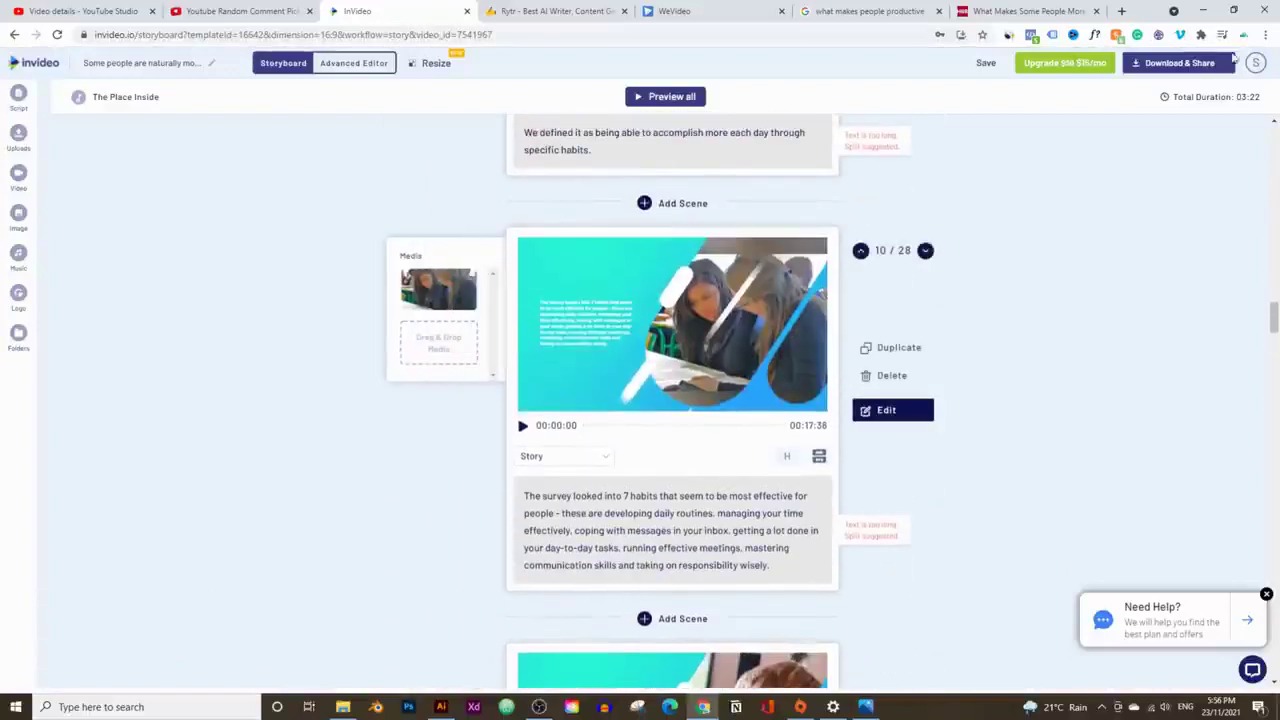
{"action": "scroll", "coordinate": [1046, 371], "scroll_direction": "up", "scroll_amount": 8}
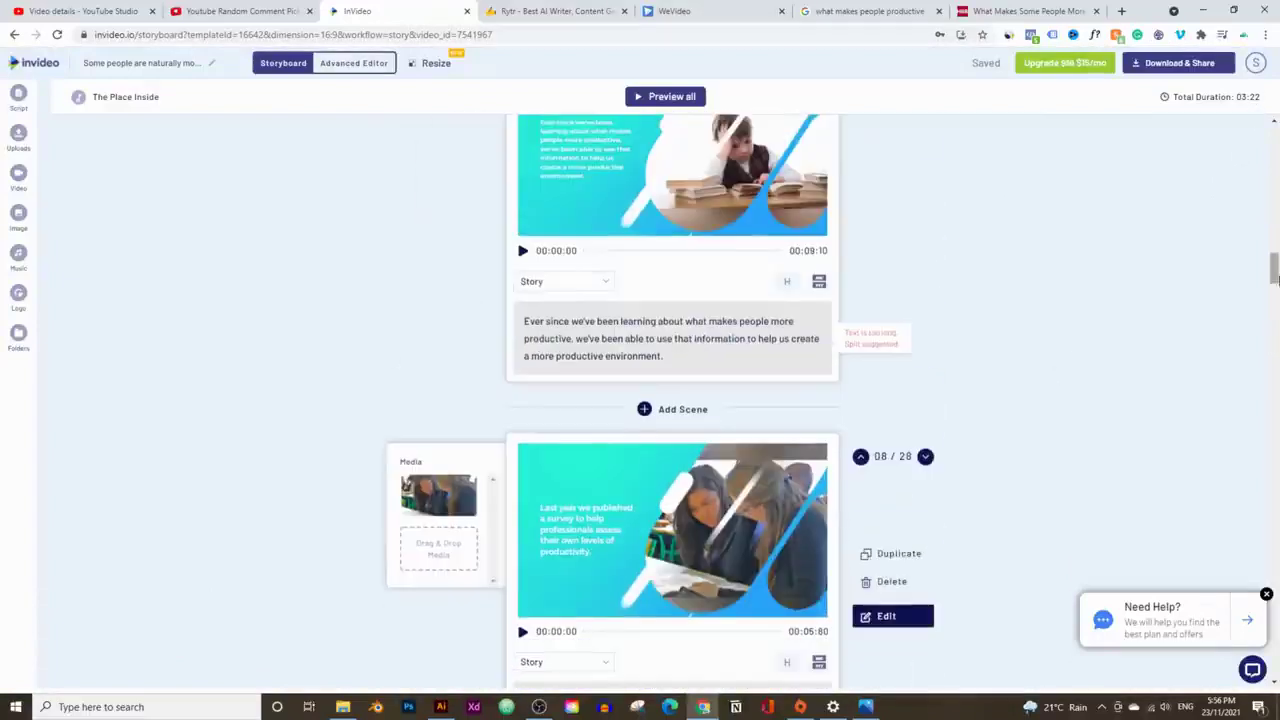
{"action": "left_click_drag", "start_coordinate": [1274, 268], "coordinate": [1274, 140]}
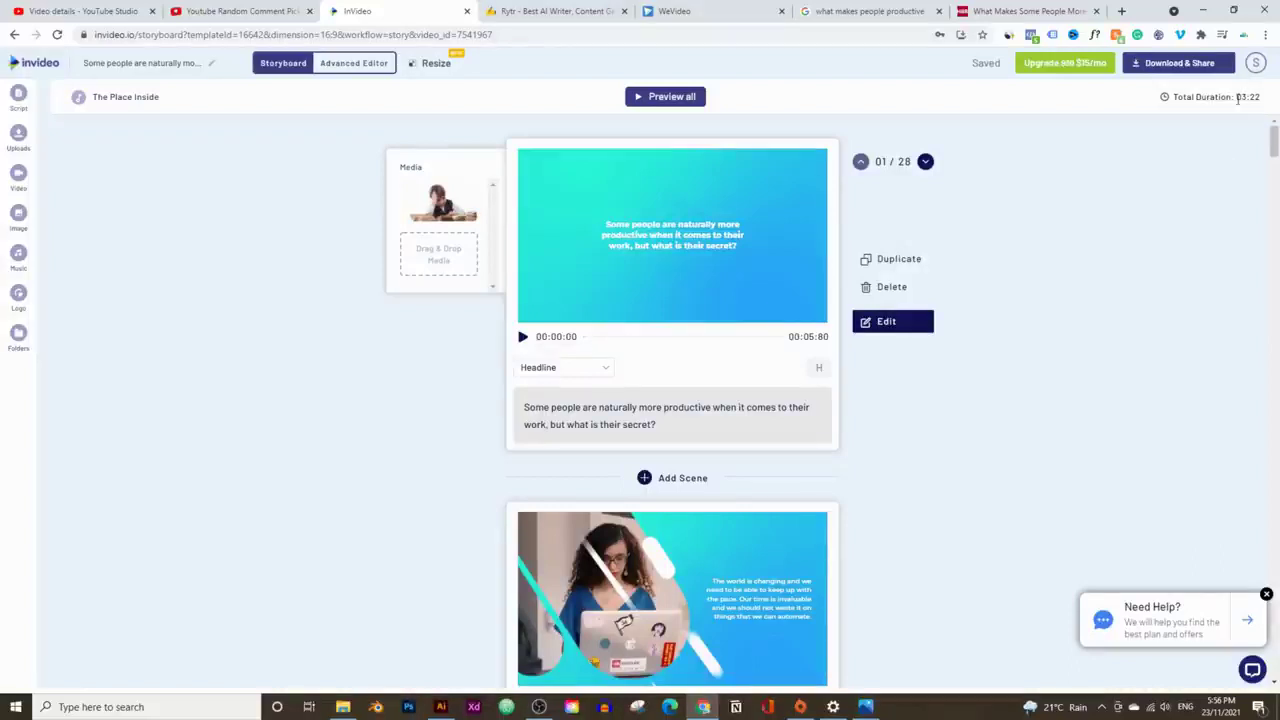
Check the available export resolutions and export the video at the default 720p.
{"action": "left_click", "coordinate": [1170, 67]}
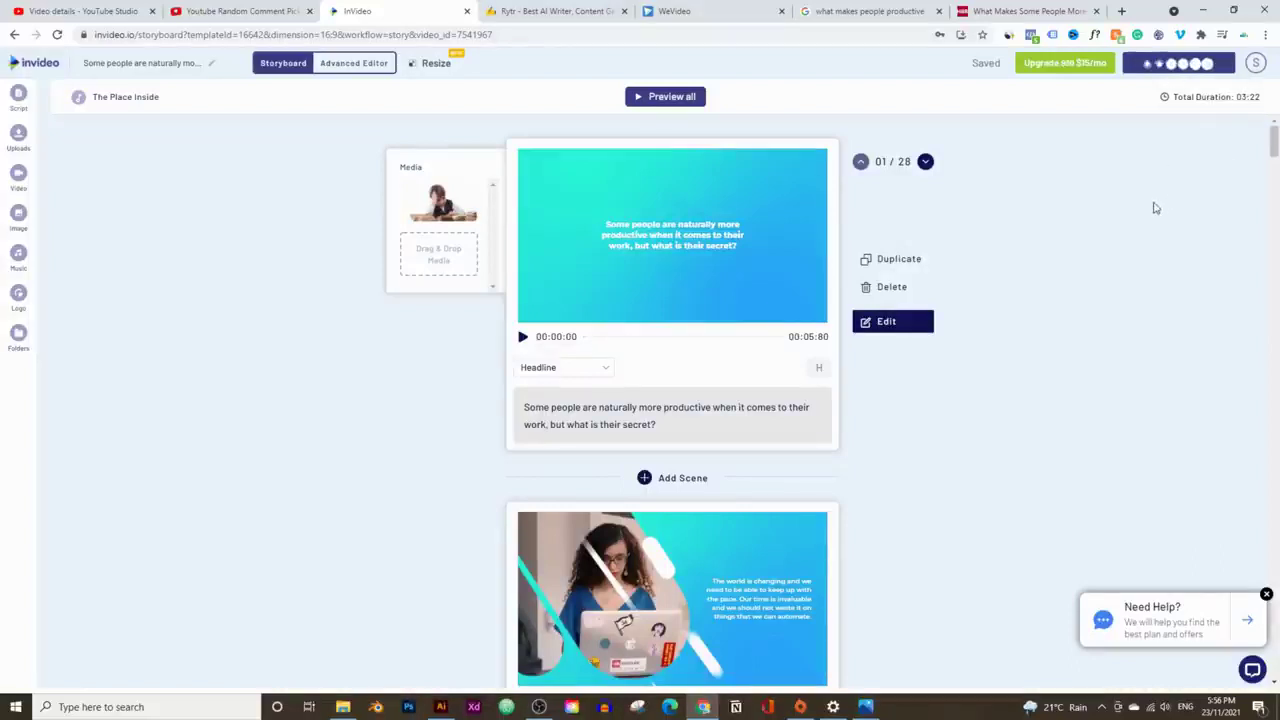
{"action": "left_click", "coordinate": [1131, 136]}
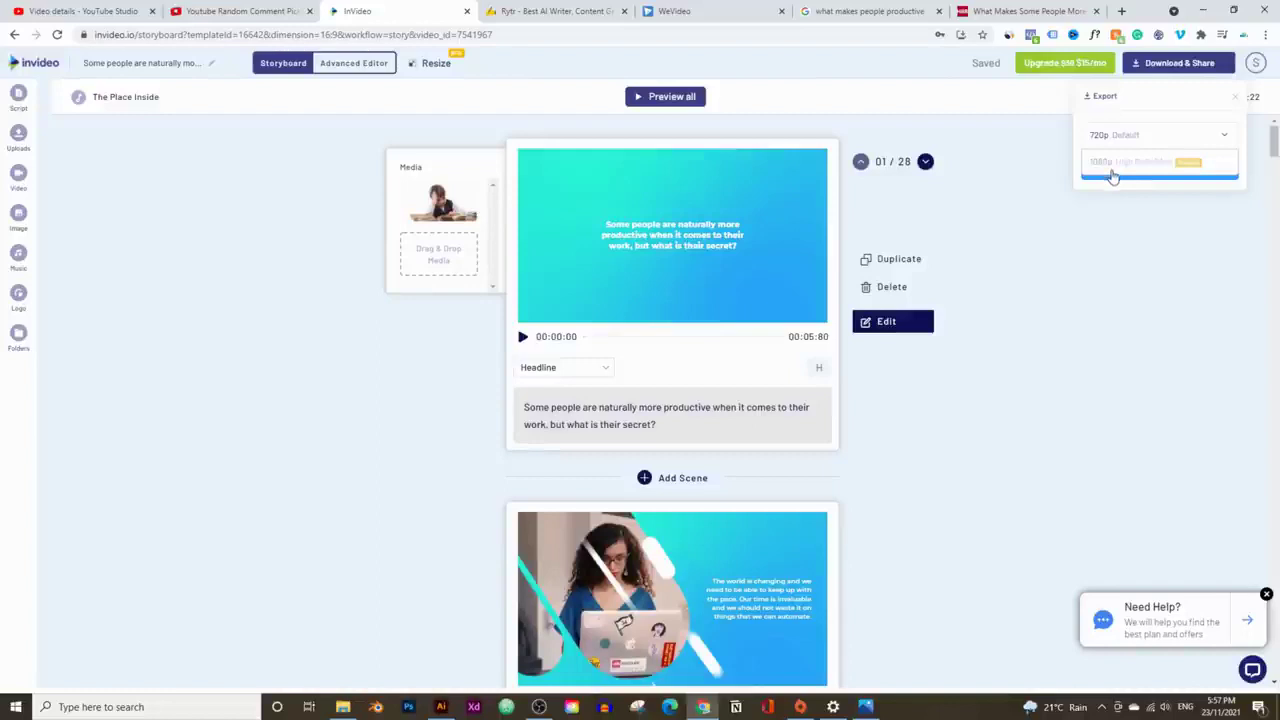
{"action": "left_click", "coordinate": [1123, 137]}
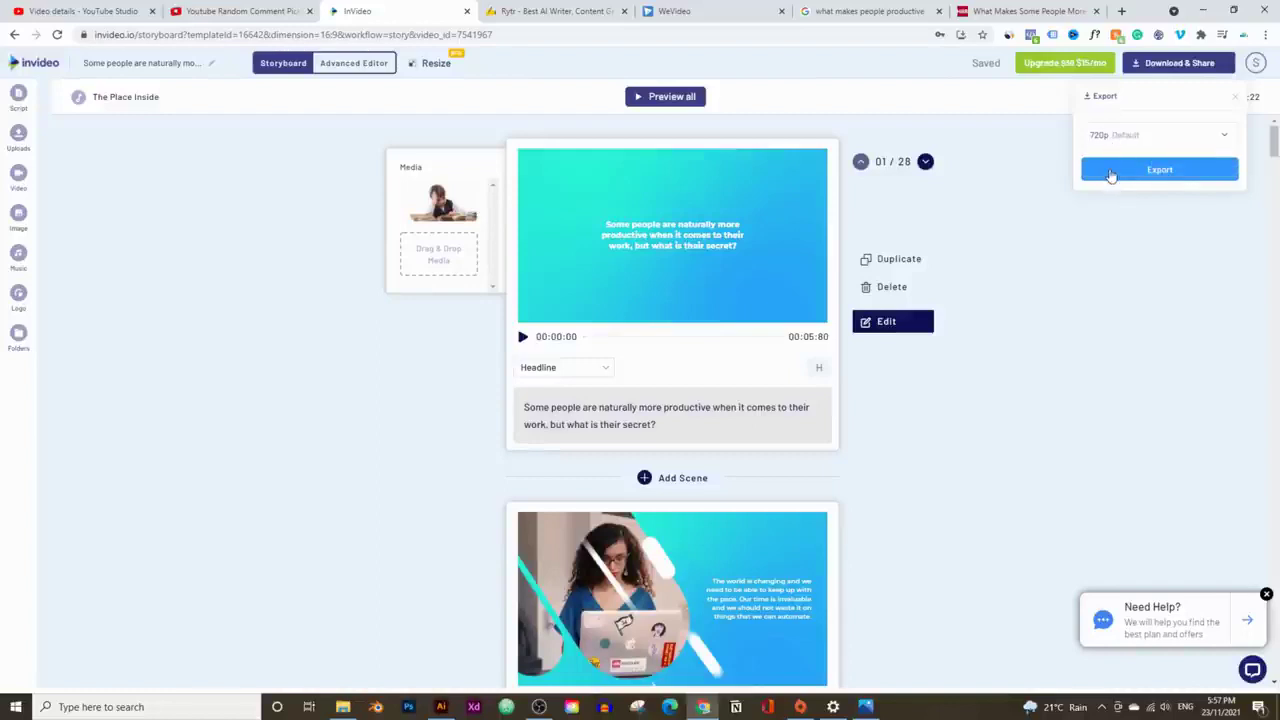
{"action": "left_click", "coordinate": [1111, 172]}
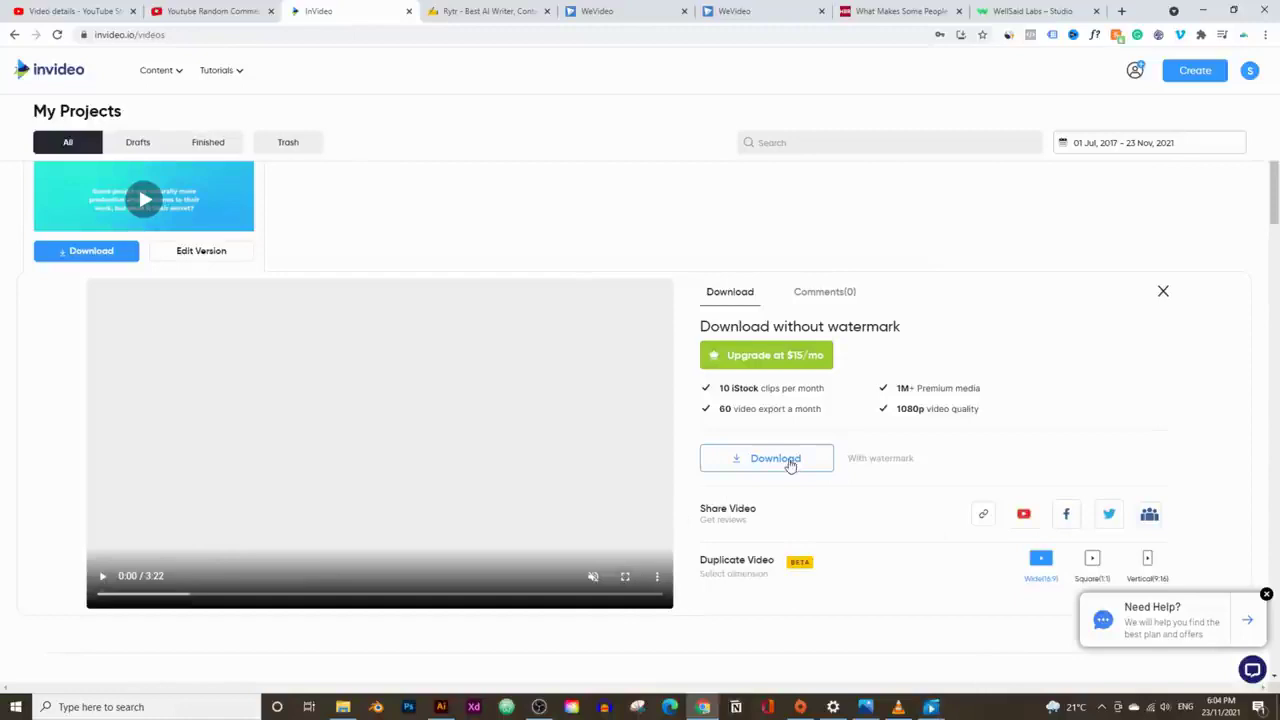
Switch to the video player with the downloaded InVideo video.
{"action": "left_click", "coordinate": [933, 702]}
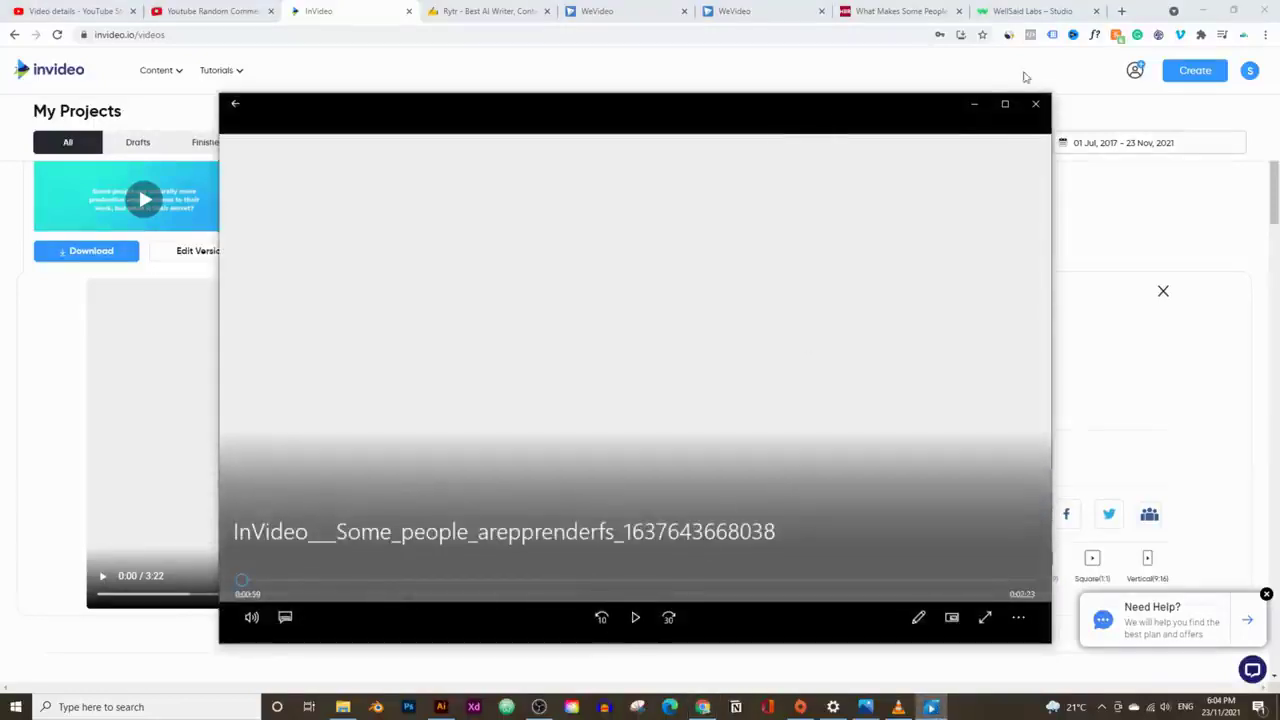
Bring the downloaded InVideo video back up in the Movies & TV player and turn its volume down to 0.
{"action": "left_click", "coordinate": [974, 104]}
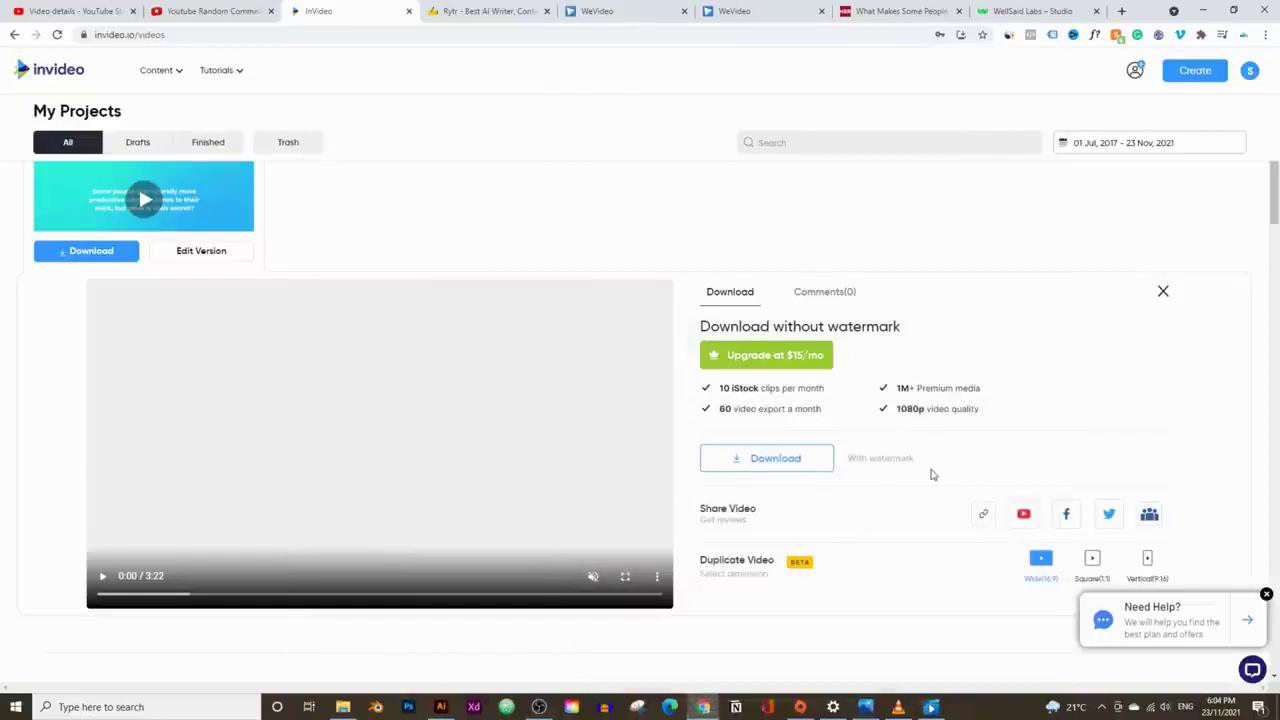
{"action": "mouse_move", "coordinate": [931, 706]}
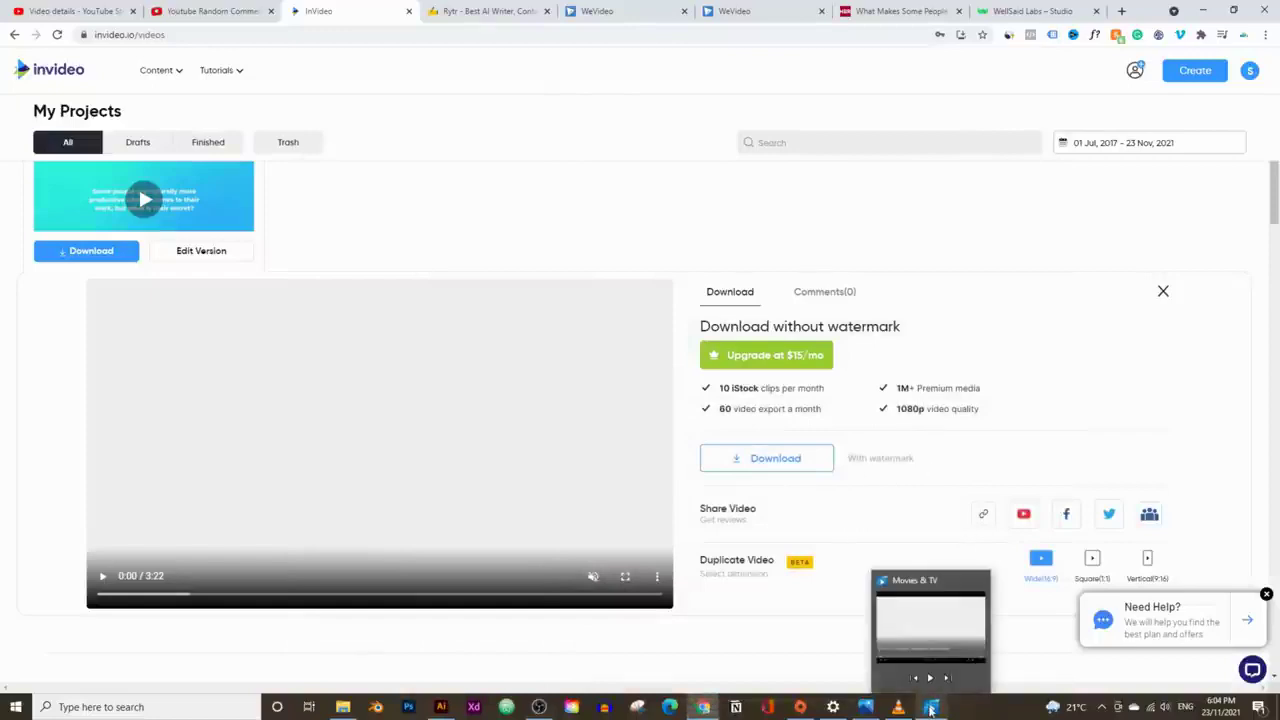
{"action": "left_click", "coordinate": [935, 622]}
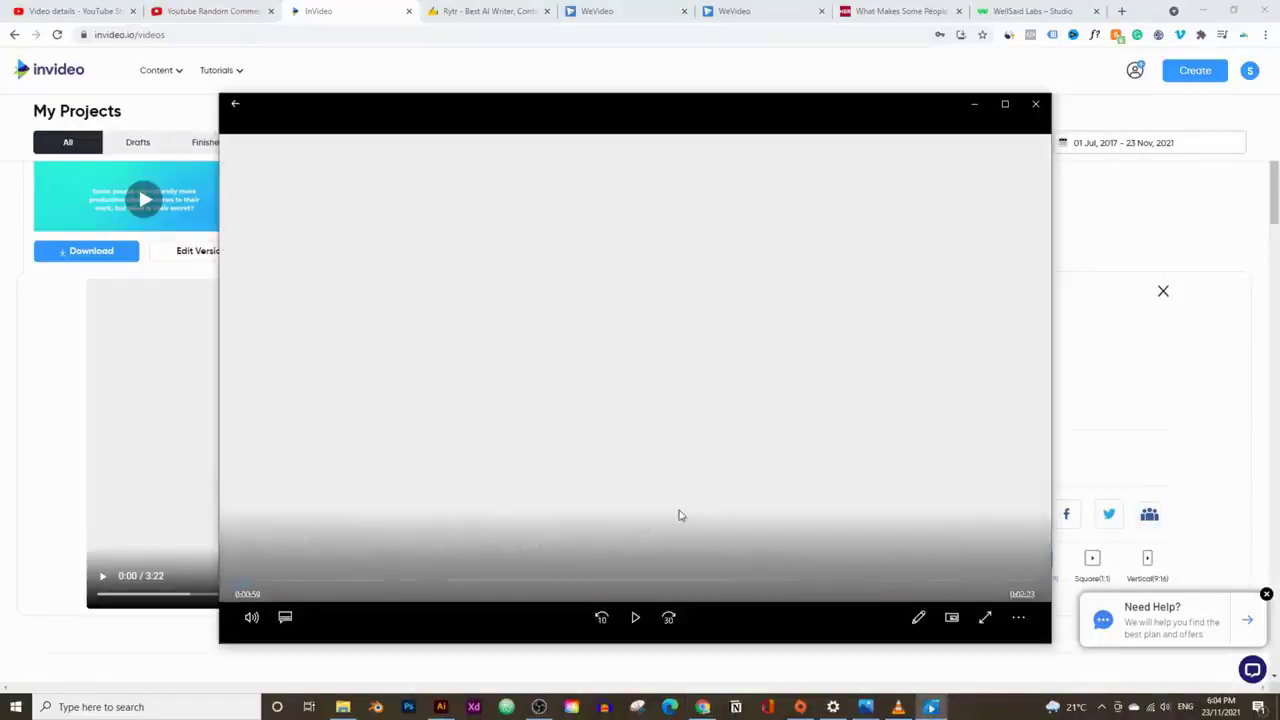
{"action": "left_click", "coordinate": [257, 622]}
{"action": "left_click_drag", "start_coordinate": [288, 573], "coordinate": [231, 575]}
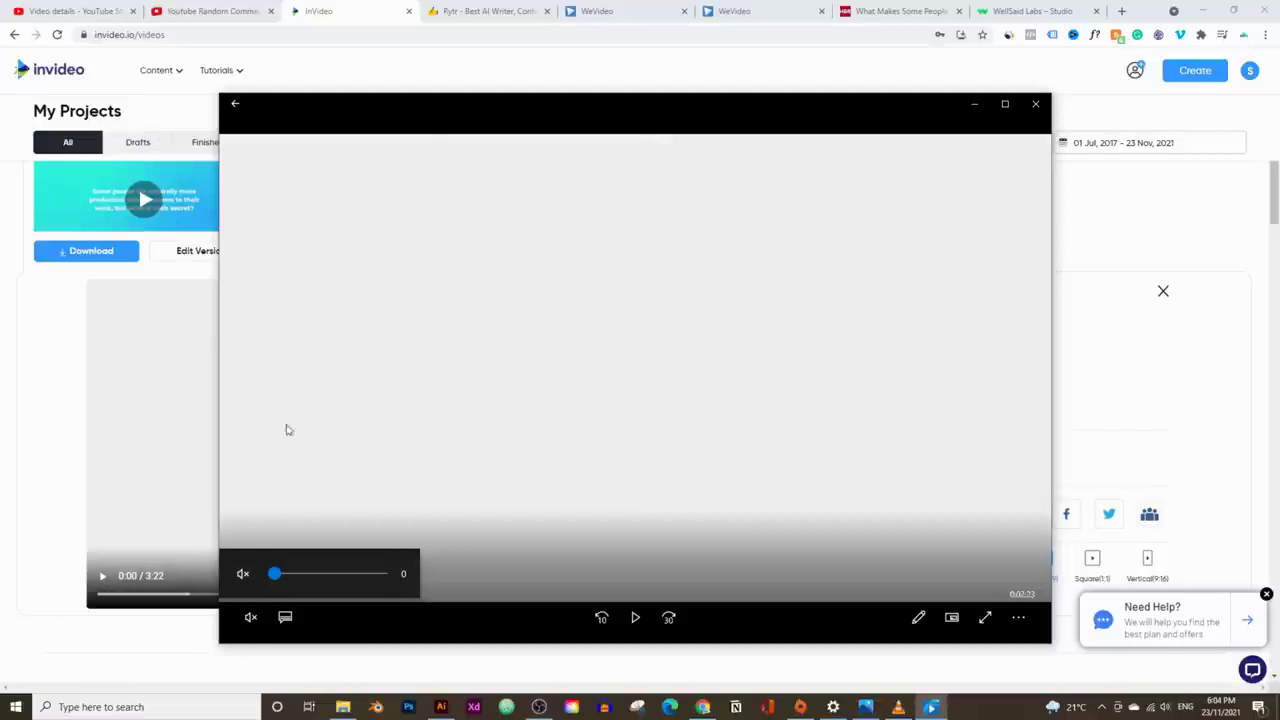
Play the exported video, skipping ahead through its scenes to review them, then pause it and put the player away.
{"action": "left_click", "coordinate": [636, 618]}
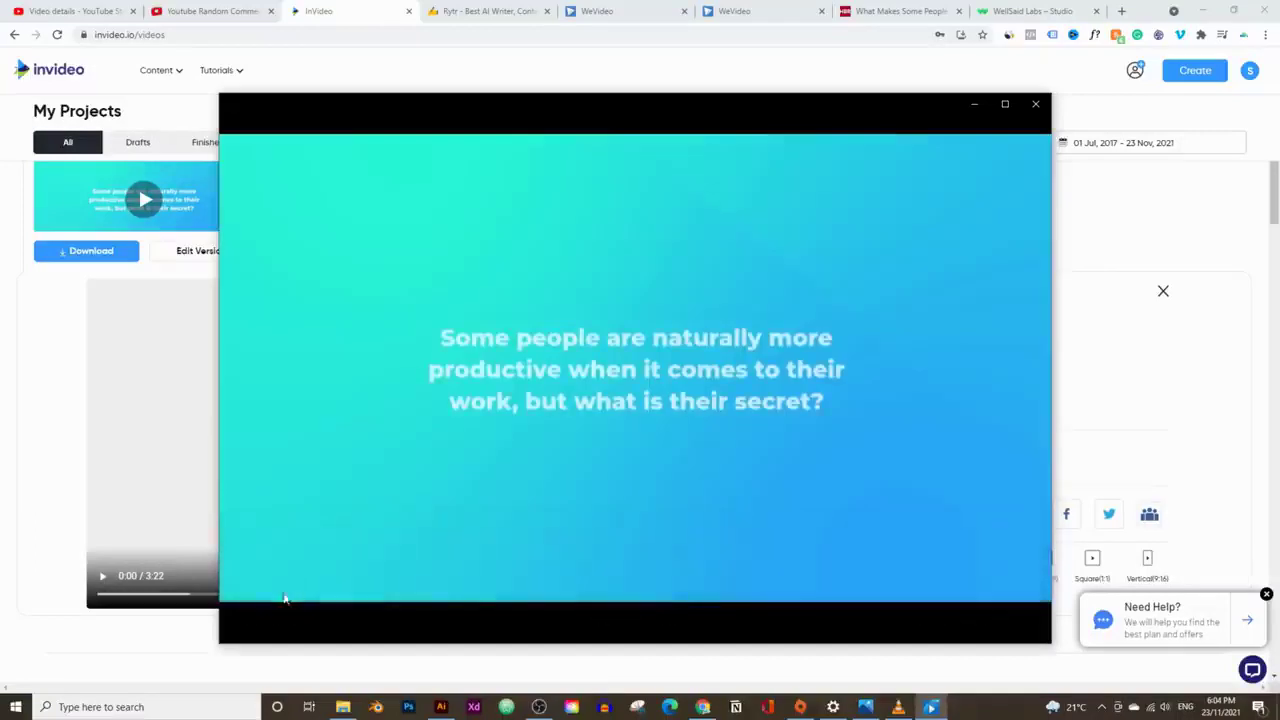
{"action": "left_click", "coordinate": [271, 581]}
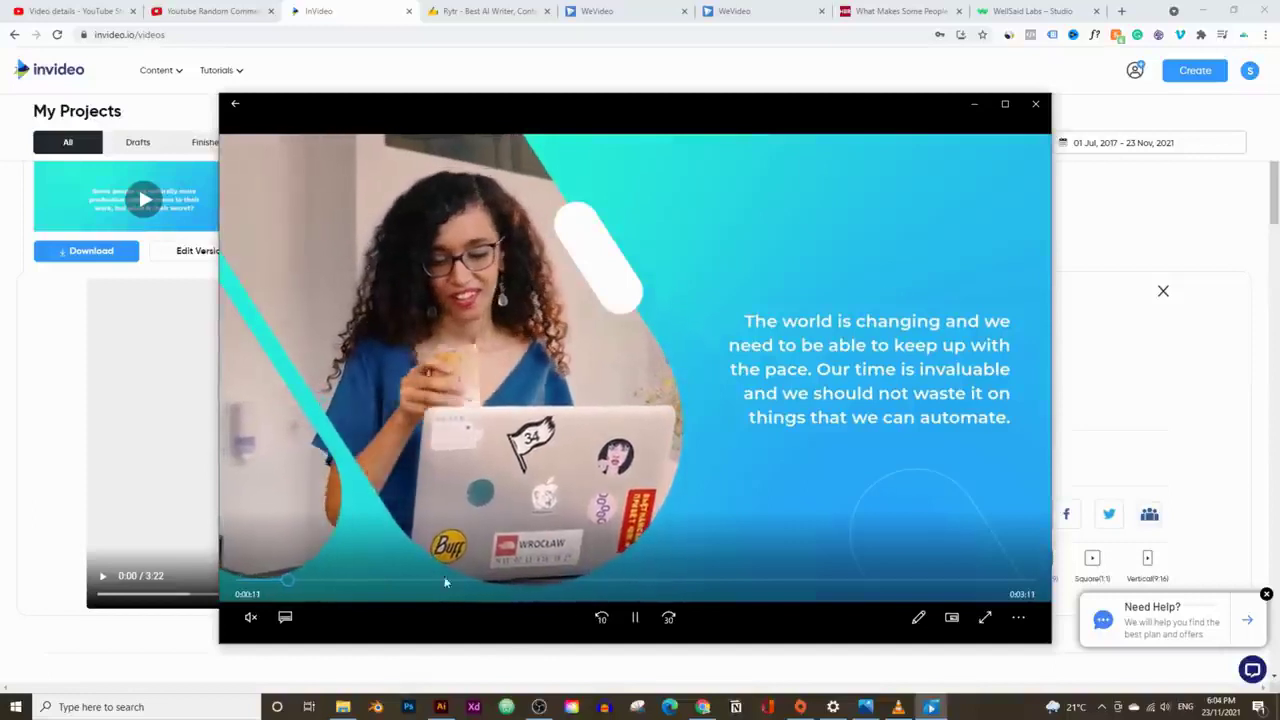
{"action": "left_click", "coordinate": [402, 579]}
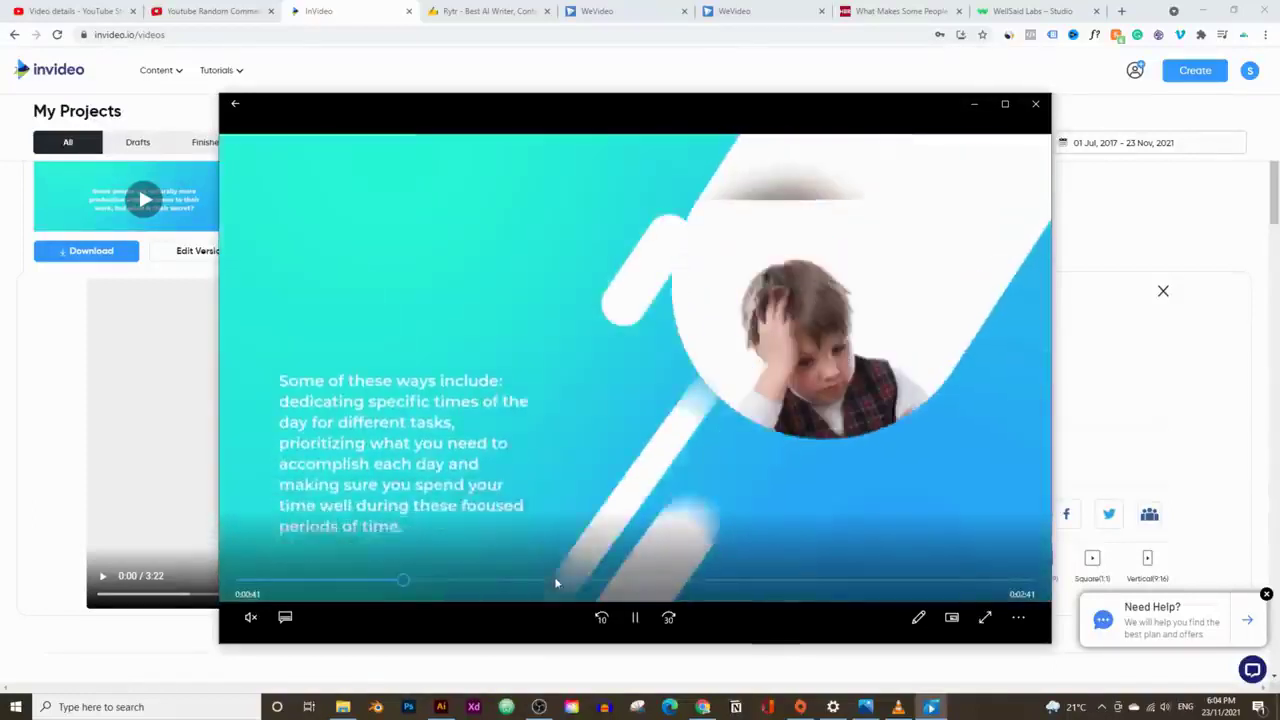
{"action": "left_click", "coordinate": [679, 580]}
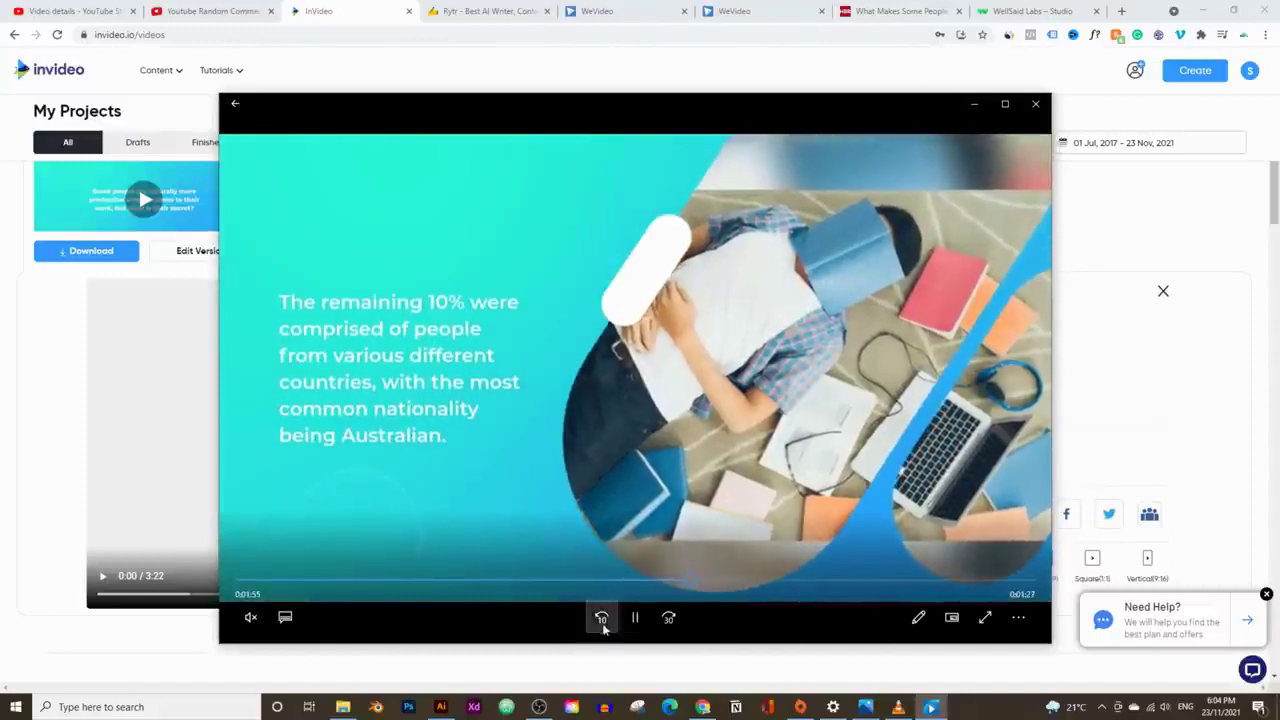
{"action": "left_click", "coordinate": [632, 615]}
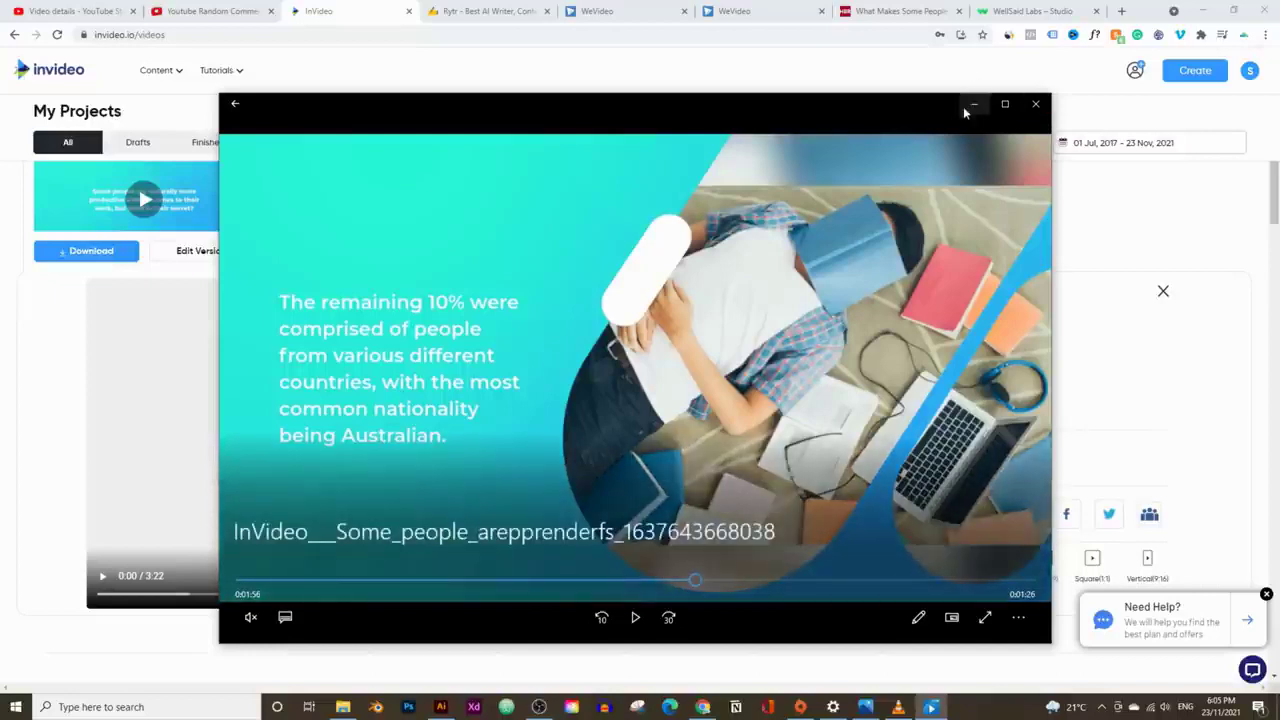
{"action": "left_click", "coordinate": [970, 105]}
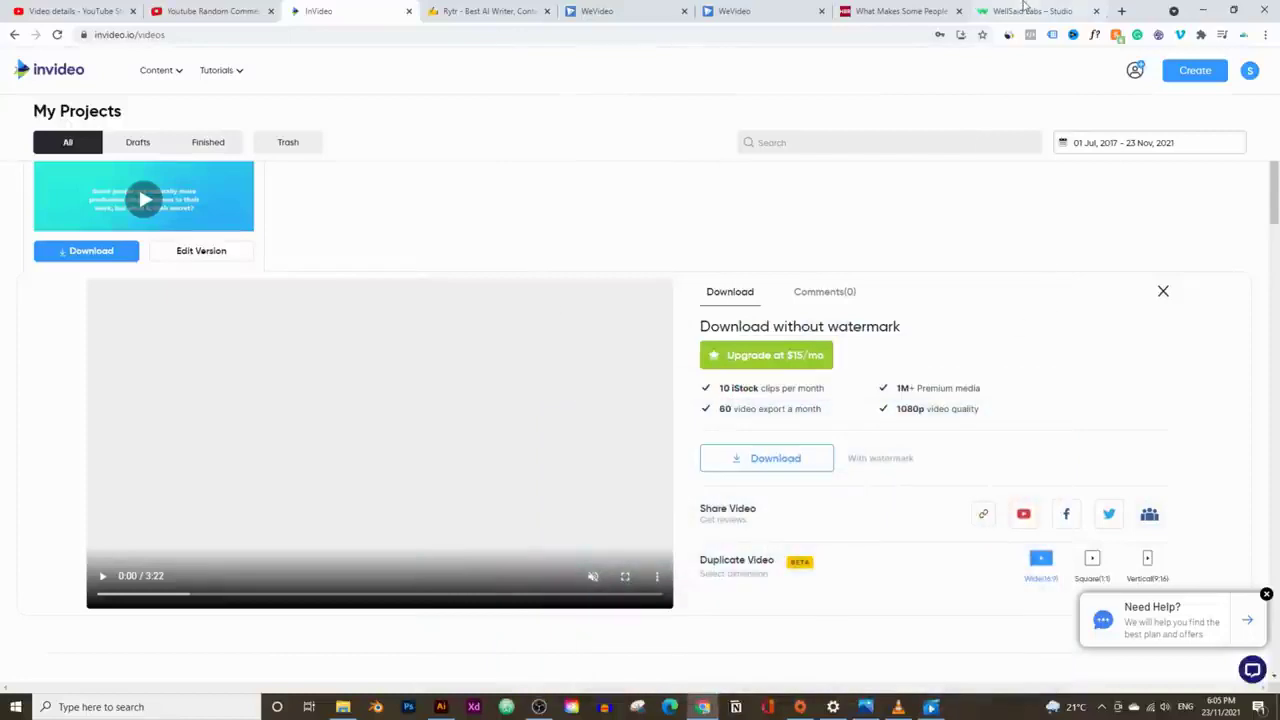
Copy the Rytr script from its title through the question "On a scale from 1 to 10 how productive are you?".
{"action": "left_click", "coordinate": [1030, 11]}
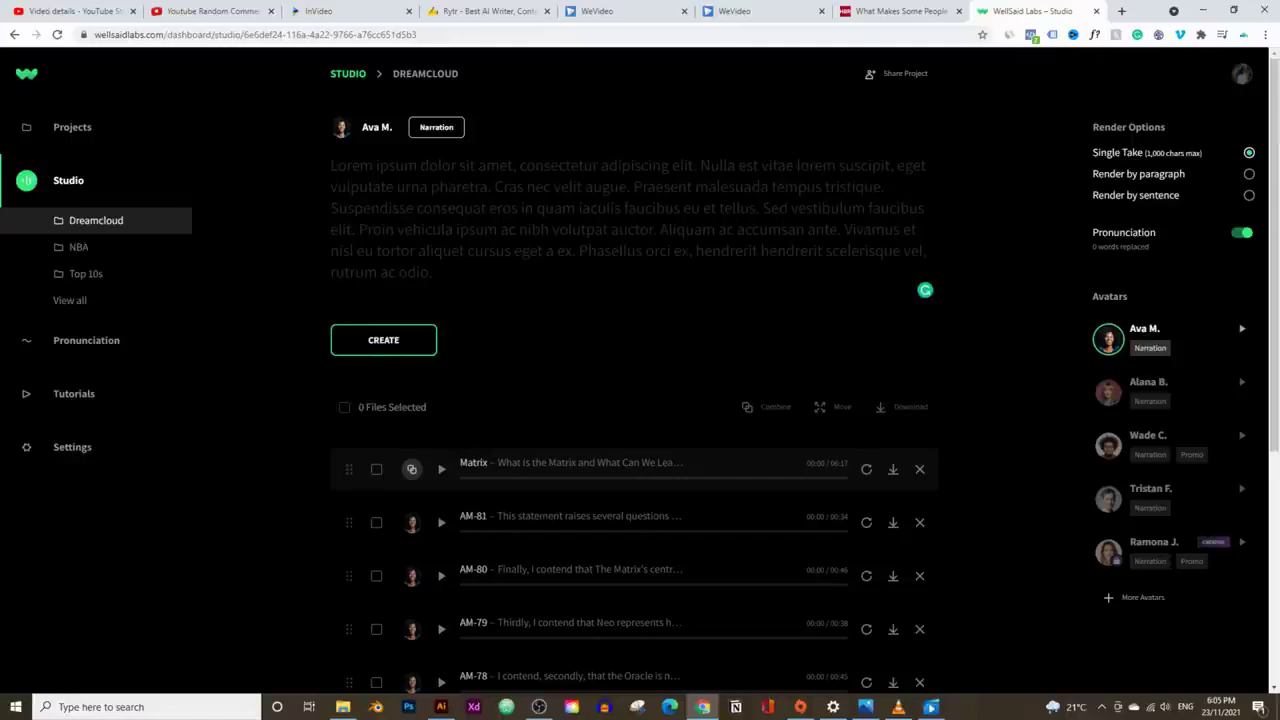
{"action": "left_click", "coordinate": [487, 11]}
{"action": "scroll", "coordinate": [575, 357], "scroll_direction": "up", "scroll_amount": 3}
{"action": "left_click", "coordinate": [566, 324]}
{"action": "left_click_drag", "start_coordinate": [427, 263], "coordinate": [685, 503]}
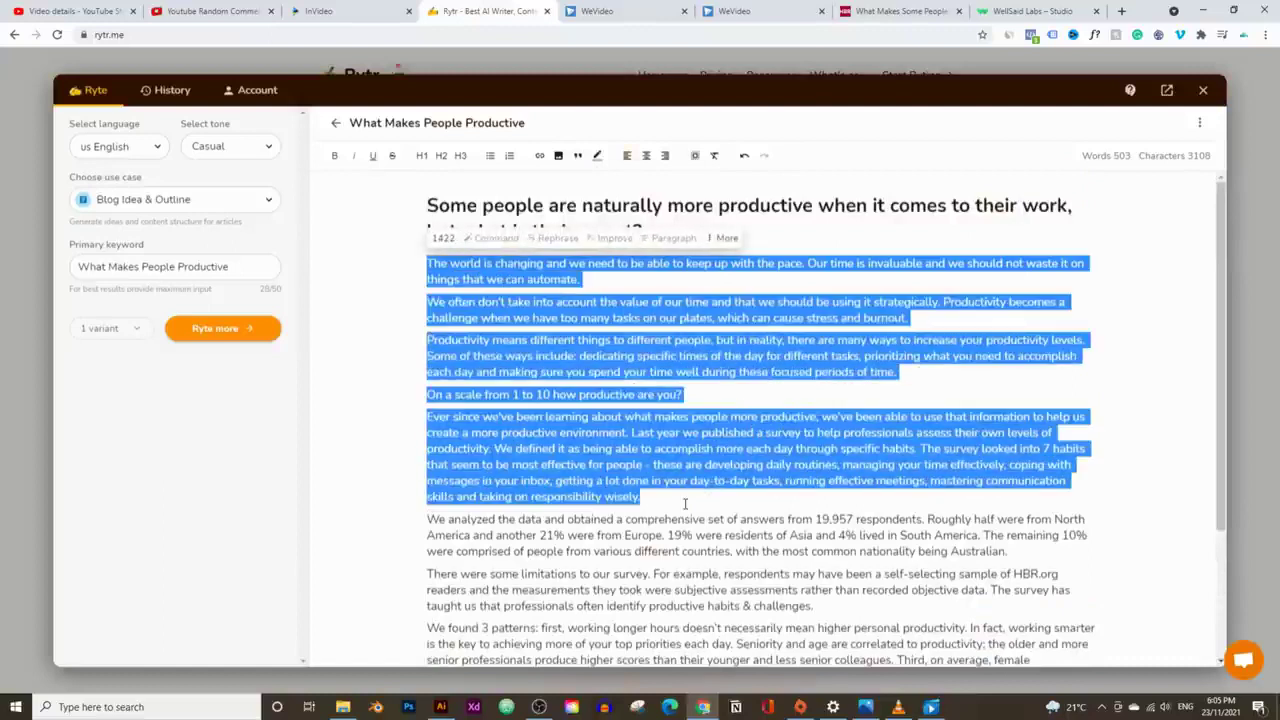
{"action": "left_click", "coordinate": [693, 388]}
{"action": "left_click_drag", "start_coordinate": [715, 391], "coordinate": [396, 204]}
{"action": "right_click", "coordinate": [496, 304]}
{"action": "left_click", "coordinate": [590, 350]}
Paste the script excerpt into the WellSaid Labs studio and generate a single-take narration with the Ava M. voice.
{"action": "left_click", "coordinate": [970, 18]}
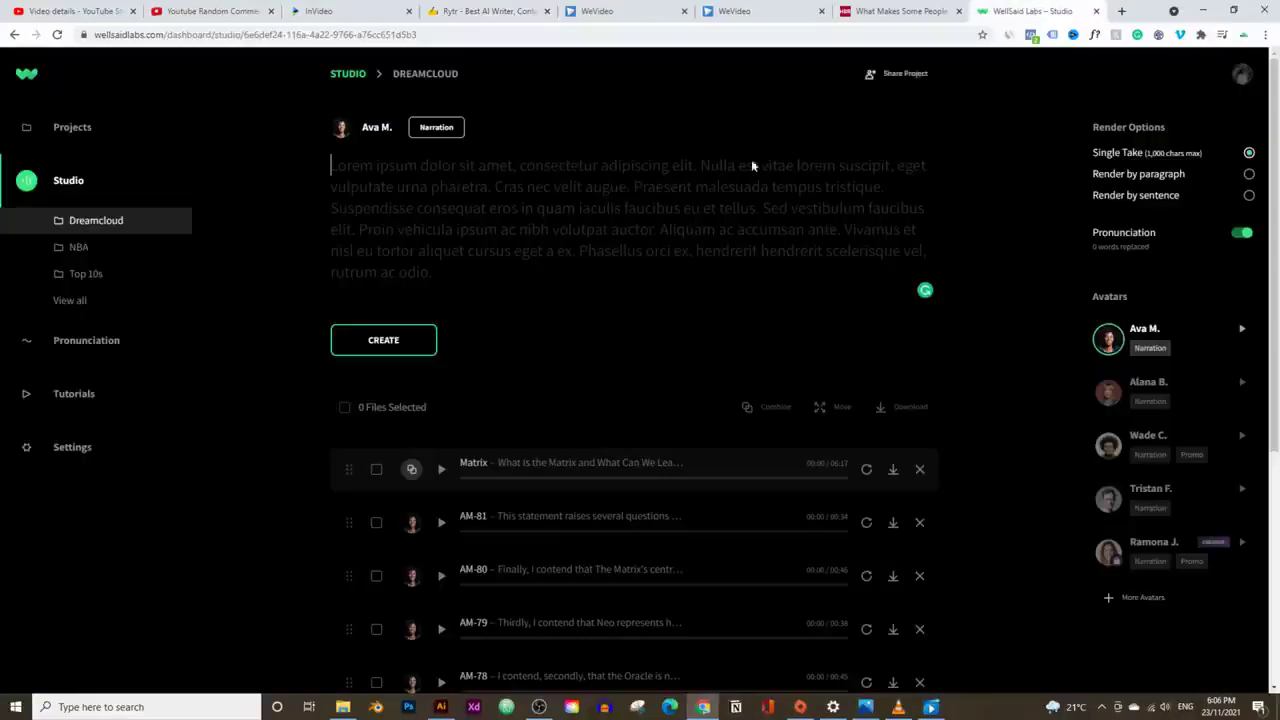
{"action": "key", "text": "ctrl+v"}
{"action": "left_click", "coordinate": [400, 342]}
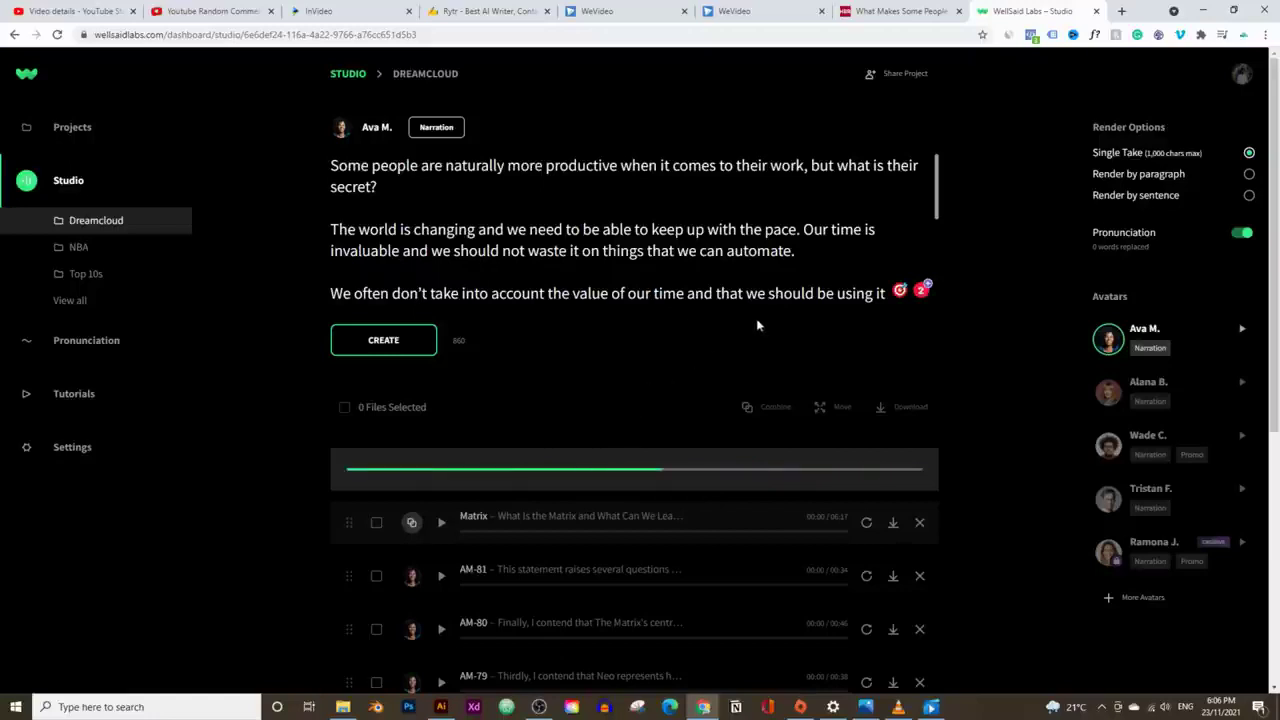
Download the watermarked video from InVideo and import the MP4 into the WeVideo media library.
{"action": "left_click", "coordinate": [761, 11]}
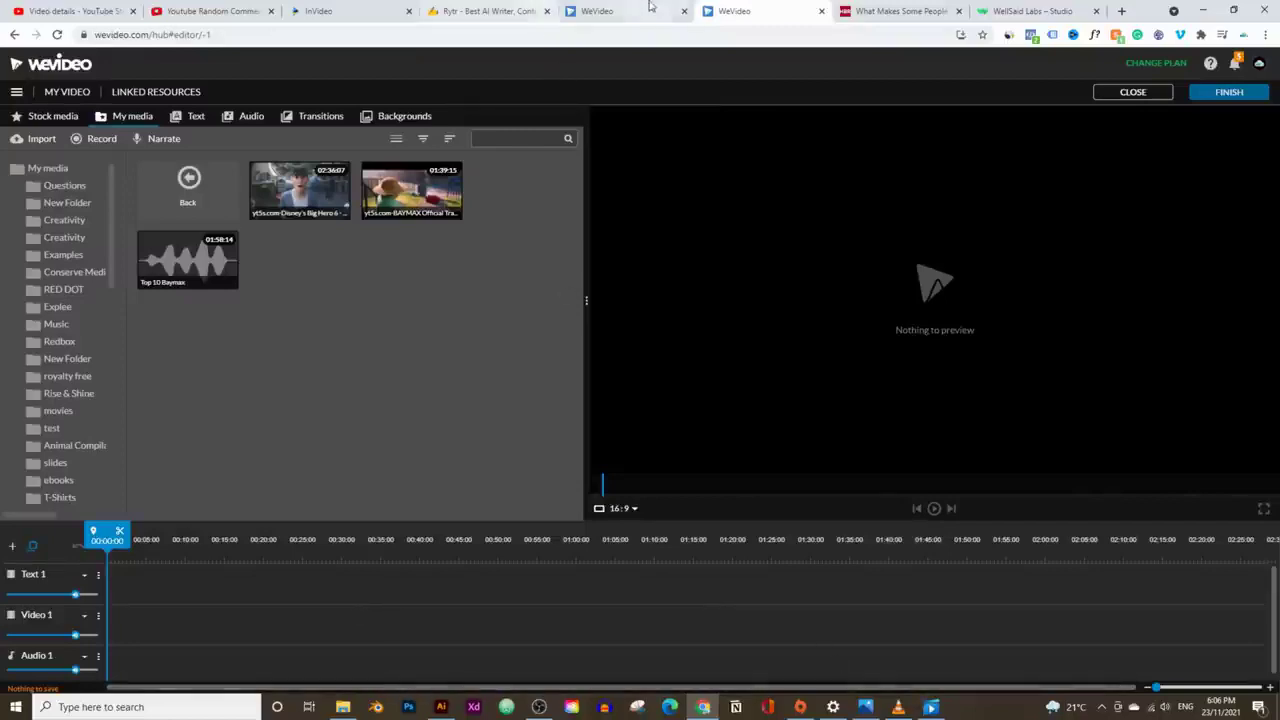
{"action": "left_click", "coordinate": [330, 11]}
{"action": "left_click", "coordinate": [765, 459]}
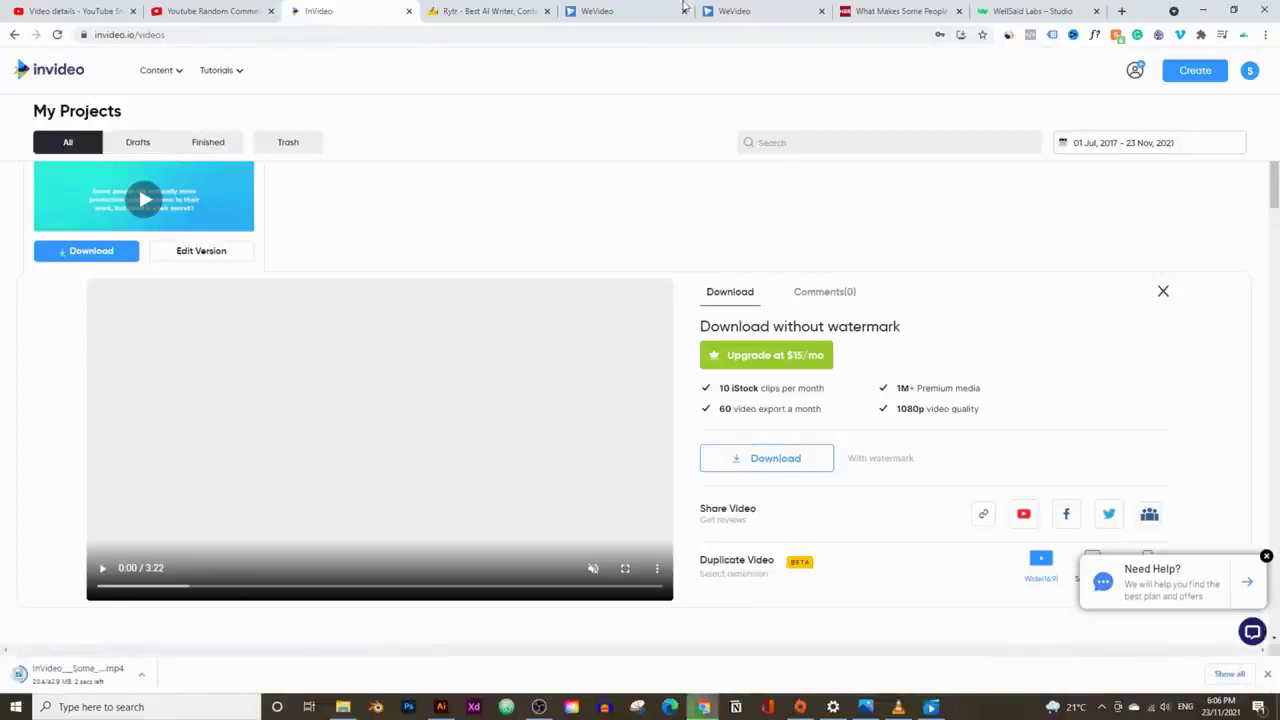
{"action": "left_click", "coordinate": [748, 11]}
{"action": "left_click_drag", "start_coordinate": [55, 676], "coordinate": [491, 320]}
Play the opening seconds of the new narration in WellSaid Labs while checking the audio levels in OBS.
{"action": "left_click", "coordinate": [1035, 11]}
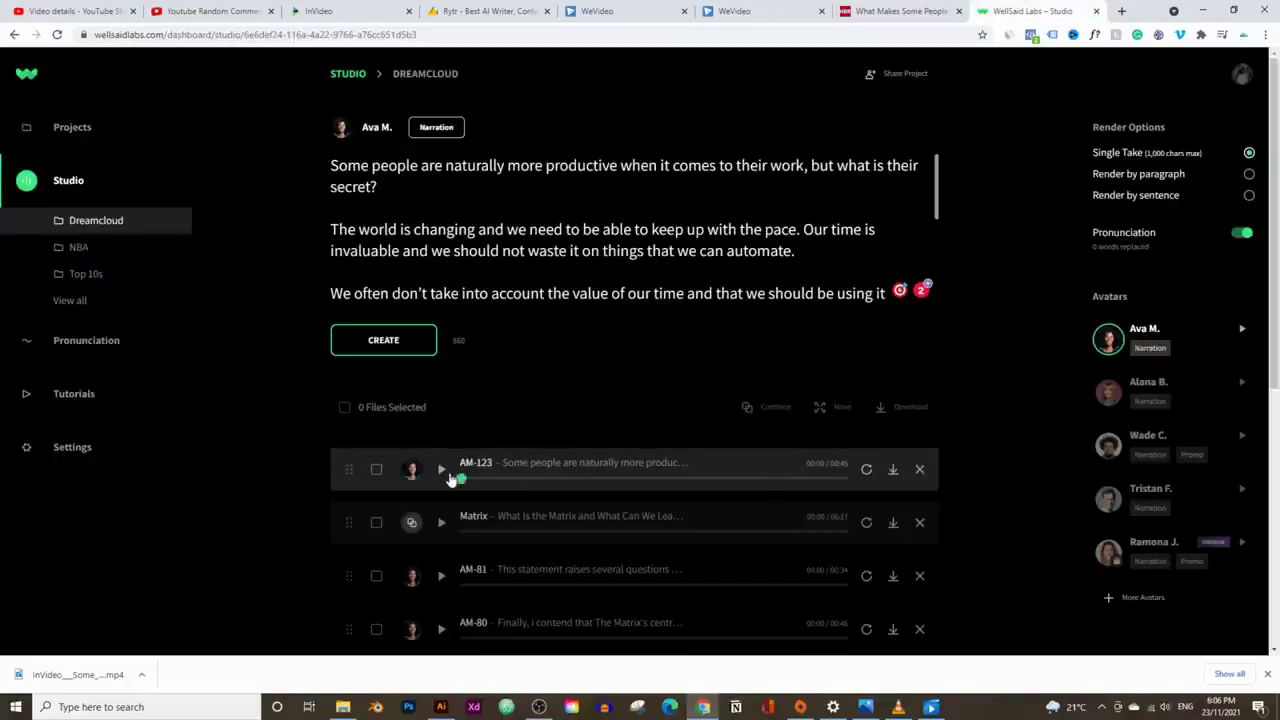
{"action": "left_click", "coordinate": [539, 707]}
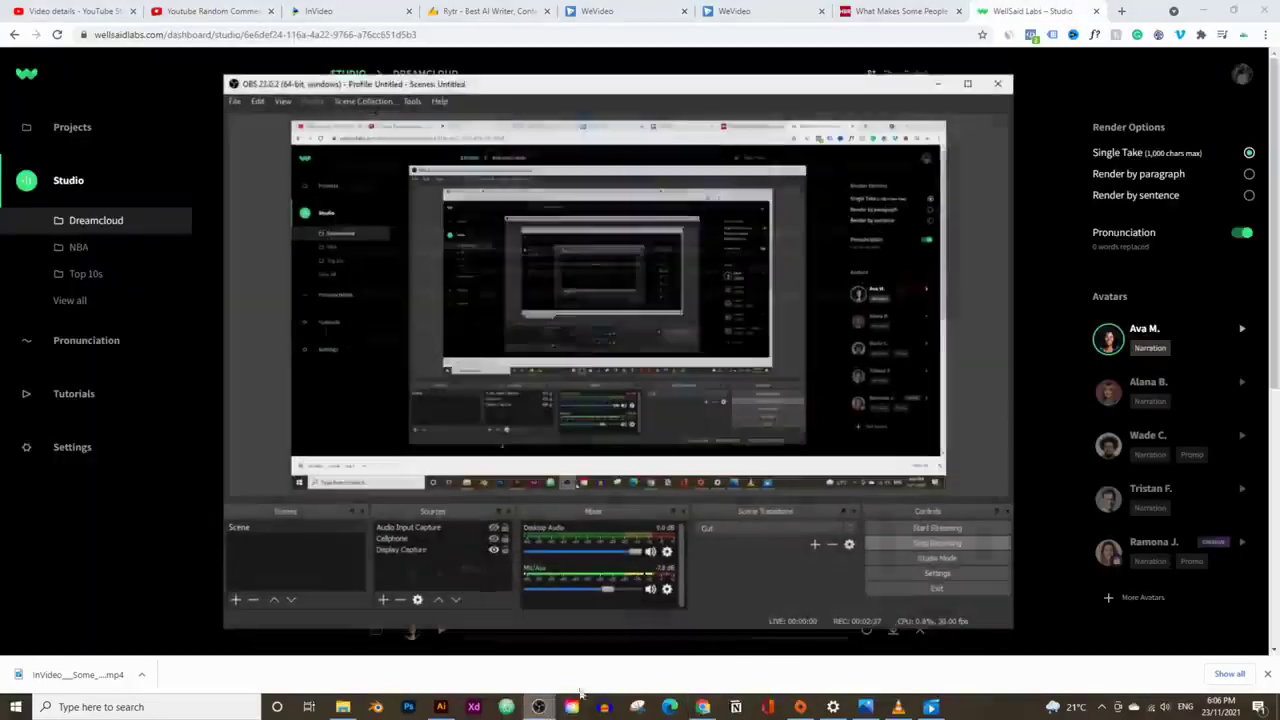
{"action": "left_click", "coordinate": [942, 74]}
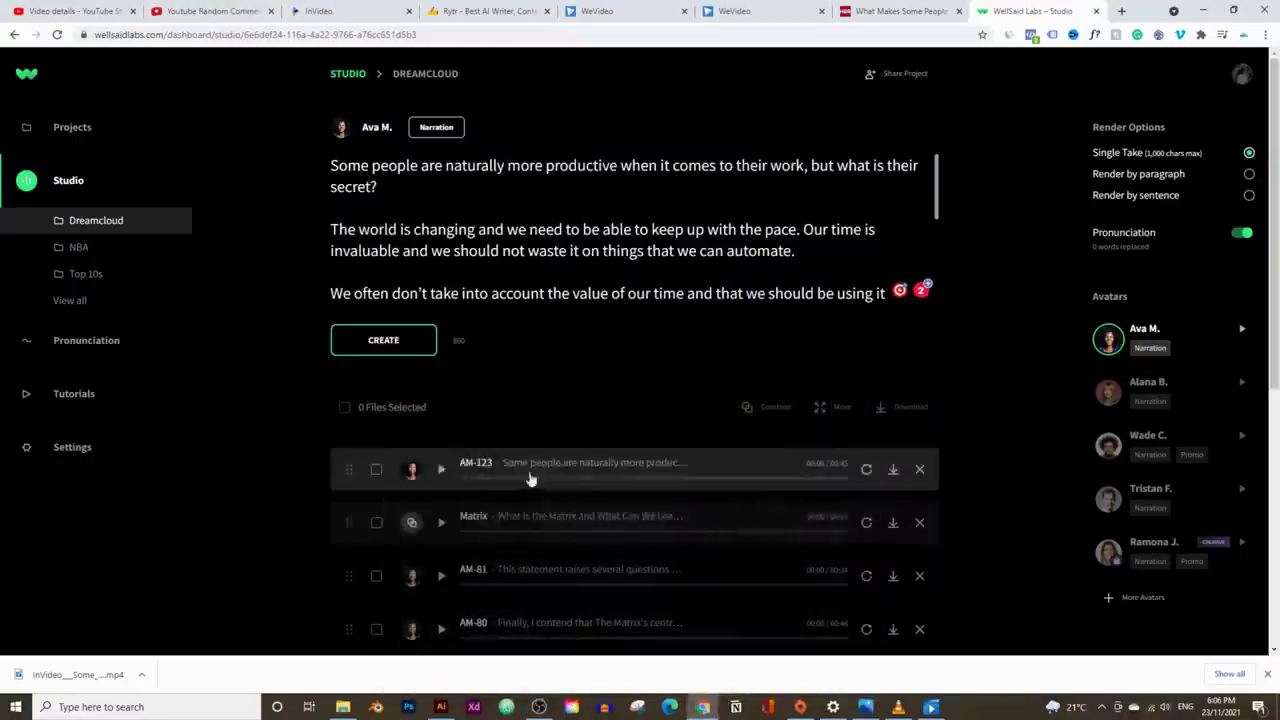
{"action": "left_click", "coordinate": [441, 469]}
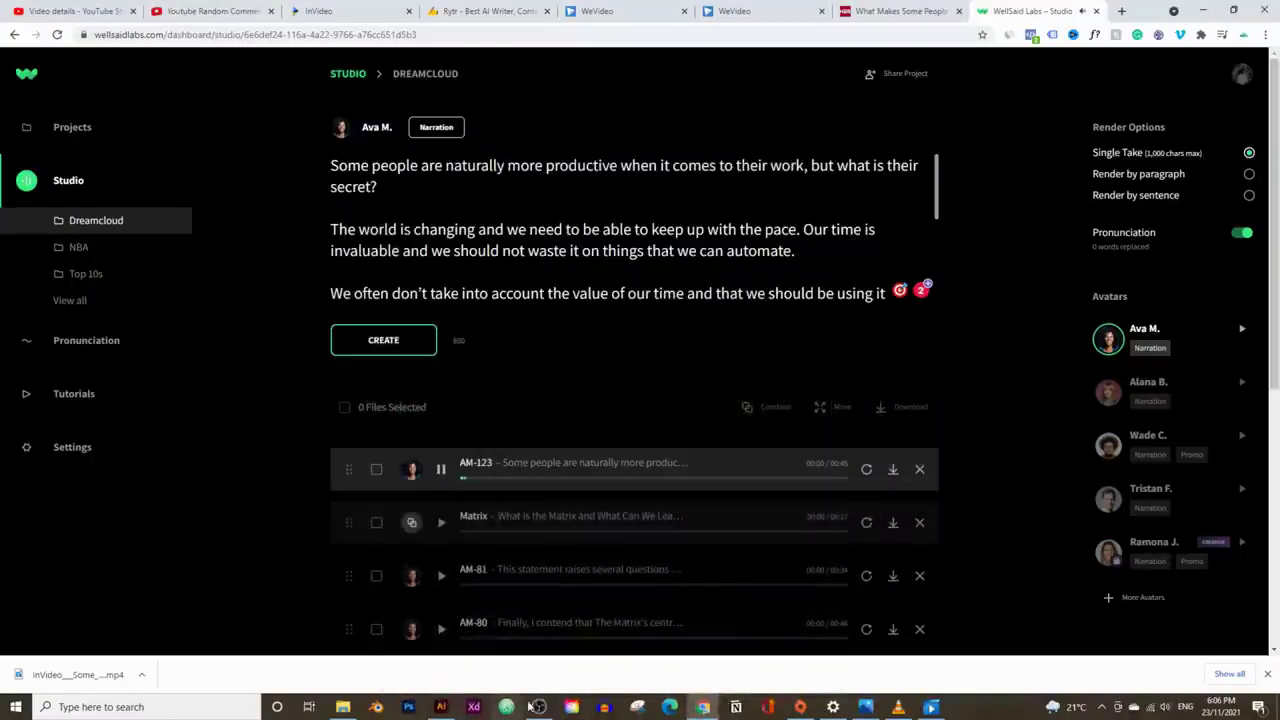
{"action": "left_click", "coordinate": [539, 707]}
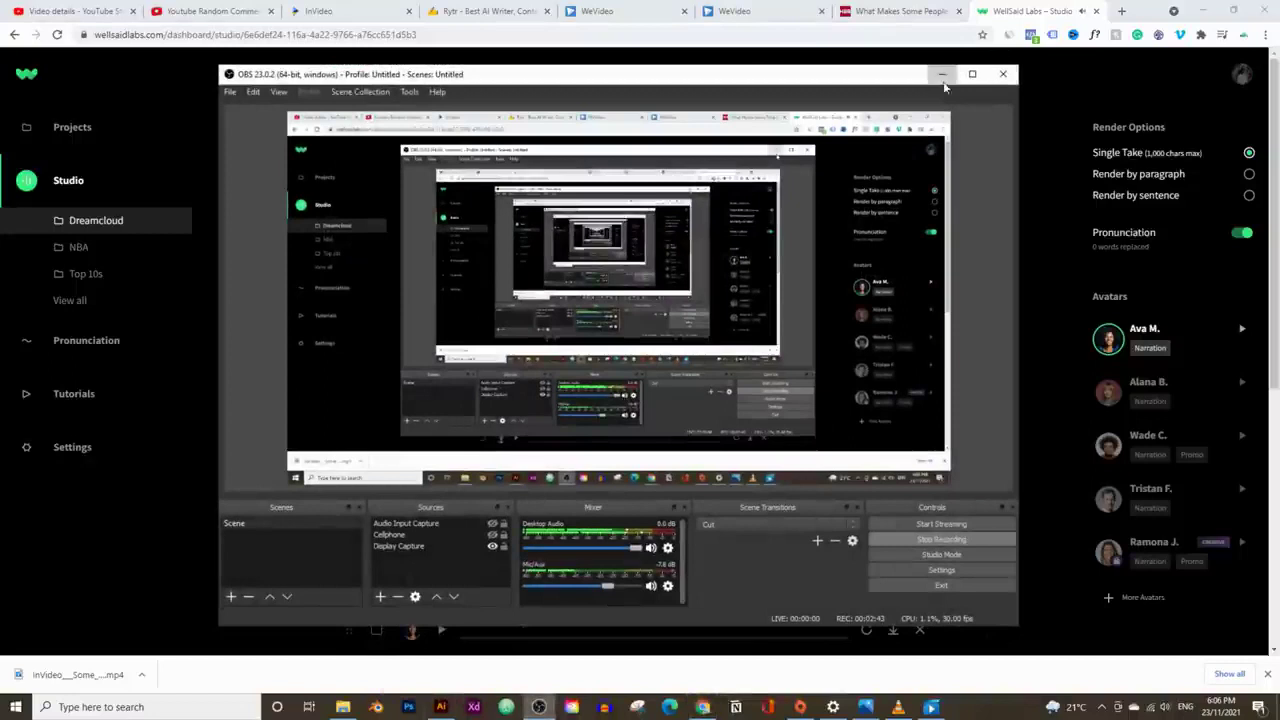
{"action": "left_click", "coordinate": [938, 84]}
{"action": "left_click", "coordinate": [441, 469]}
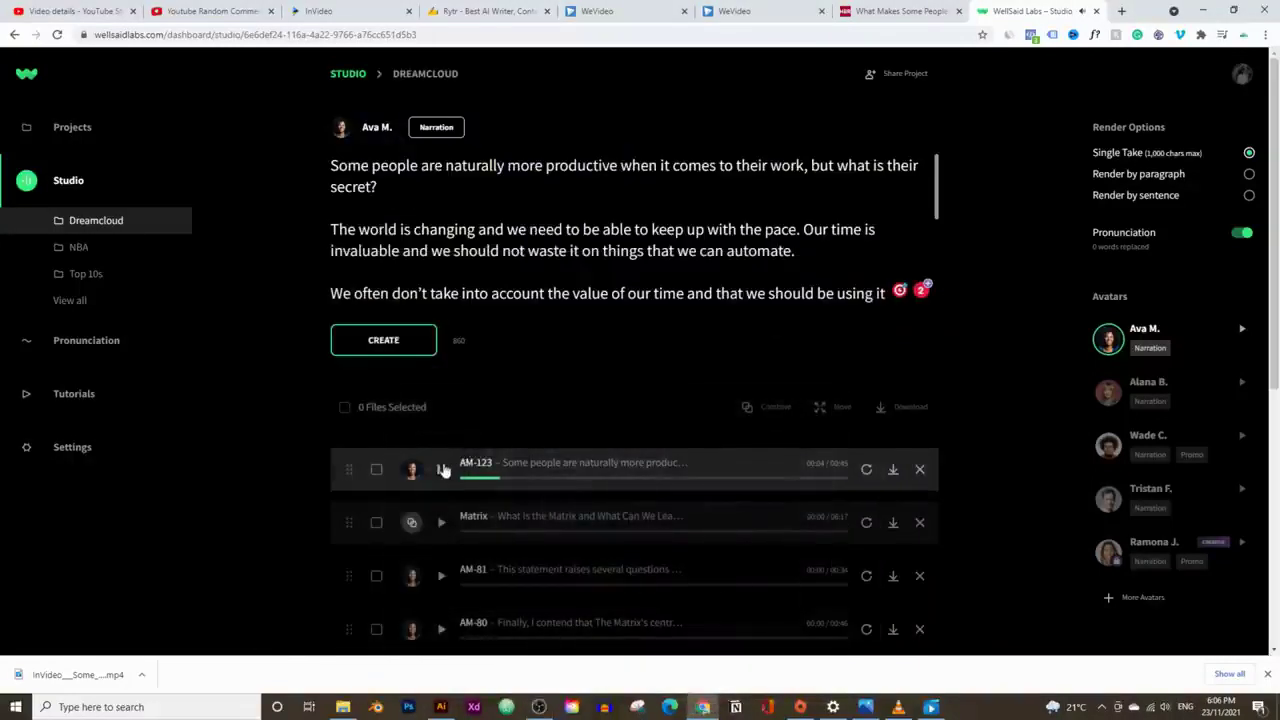
Download the new narration clip as an MP3 and import it into the WeVideo media library.
{"action": "left_click", "coordinate": [894, 473]}
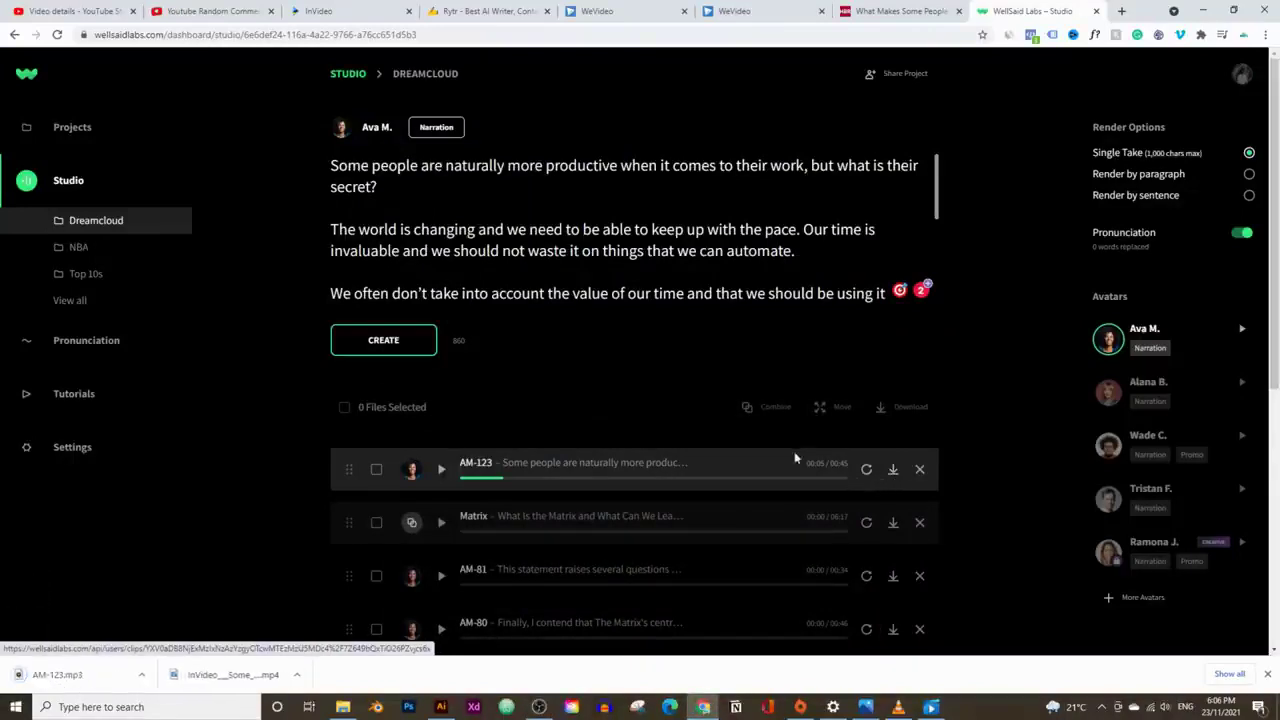
{"action": "left_click", "coordinate": [731, 13]}
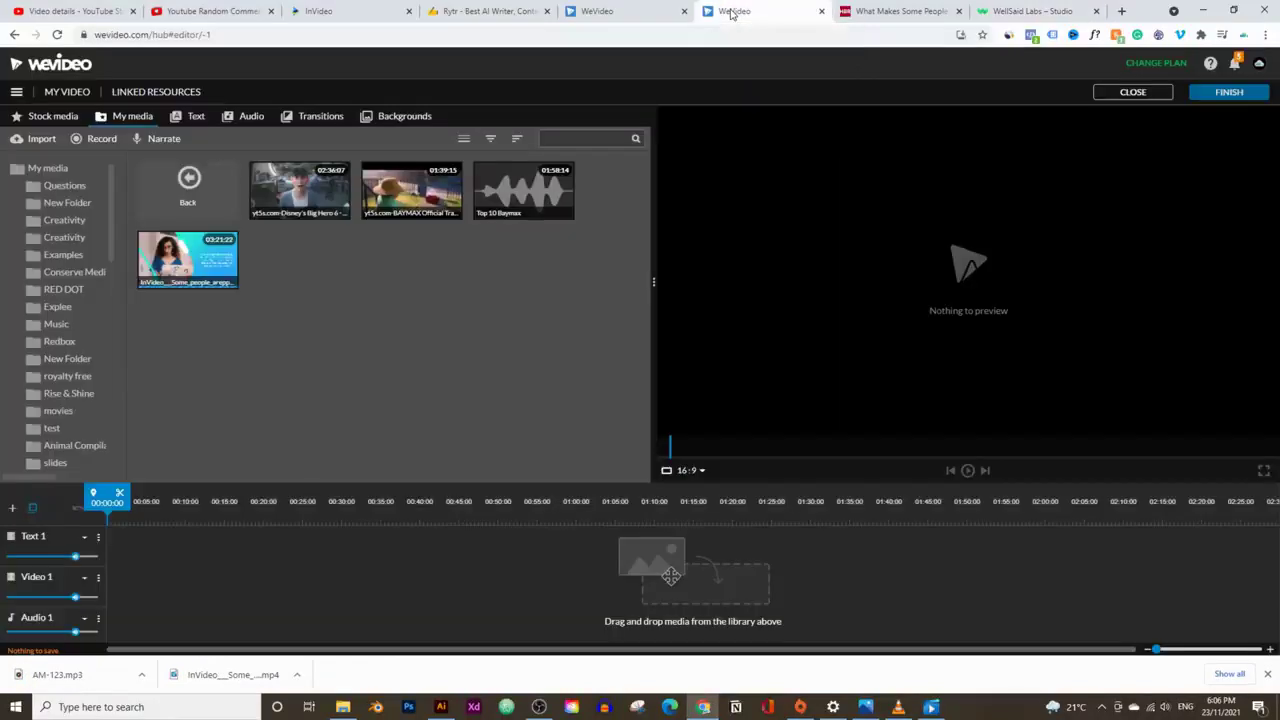
{"action": "left_click_drag", "start_coordinate": [60, 674], "coordinate": [368, 291]}
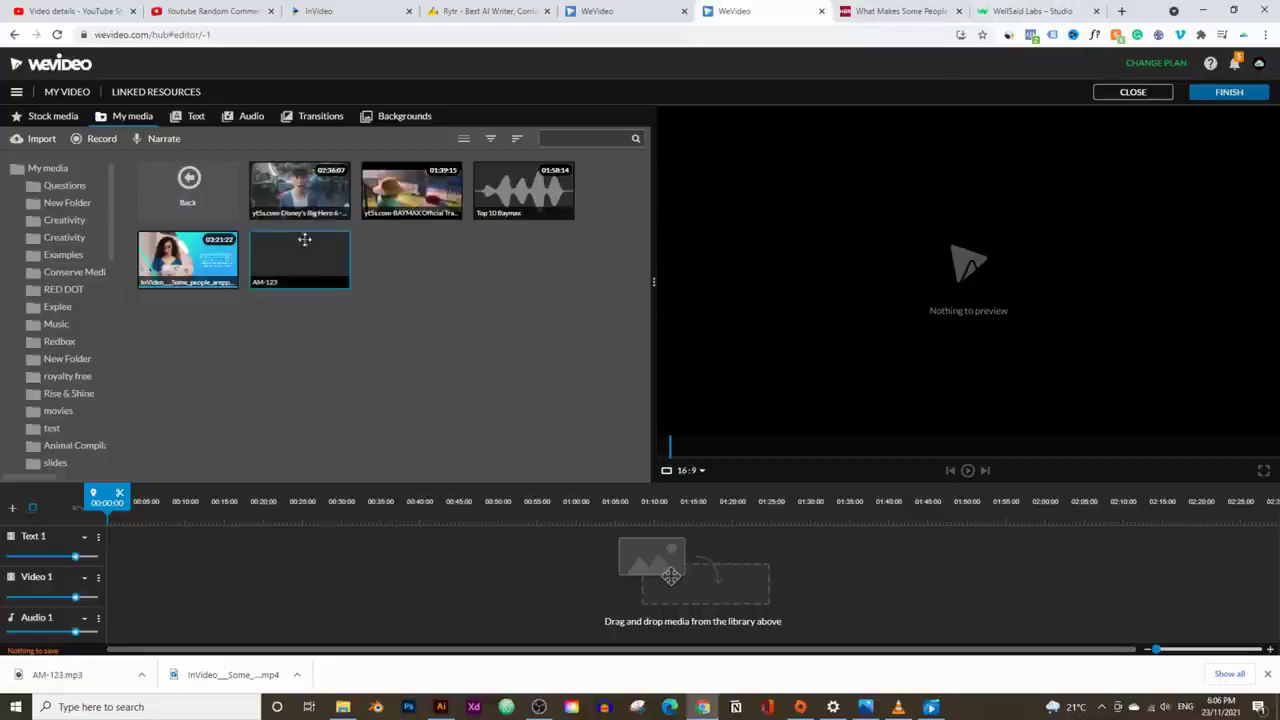
{"action": "left_click", "coordinate": [1267, 674]}
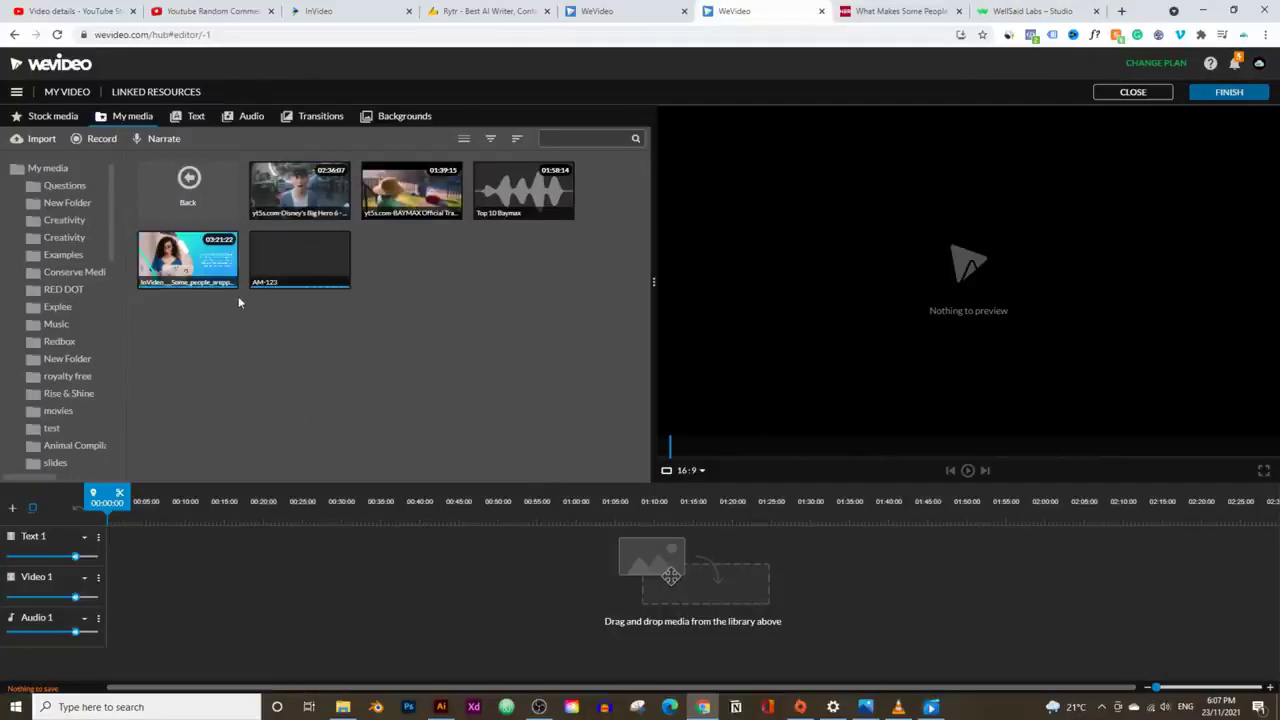
Place the InVideo video at the start of the Video 1 track and turn that track's volume fully down.
{"action": "left_click_drag", "start_coordinate": [190, 262], "coordinate": [165, 586]}
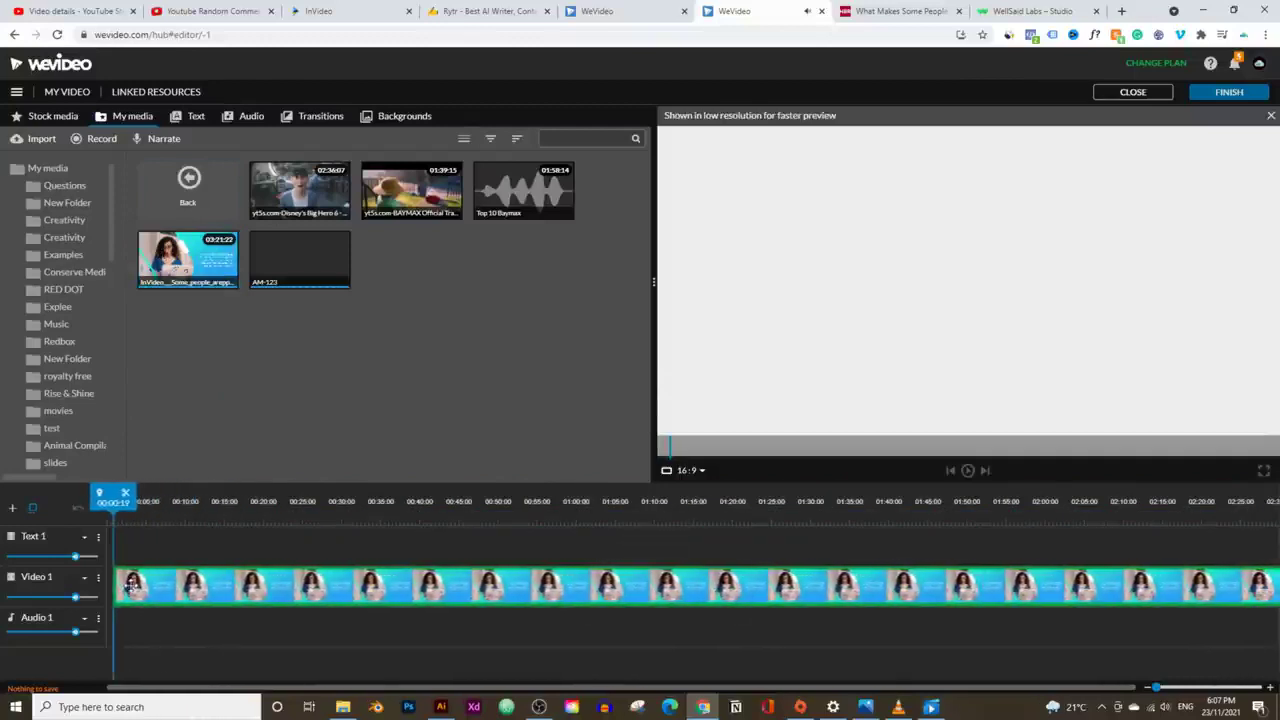
{"action": "mouse_move", "coordinate": [73, 597]}
{"action": "left_click_drag", "start_coordinate": [73, 597], "coordinate": [6, 597]}
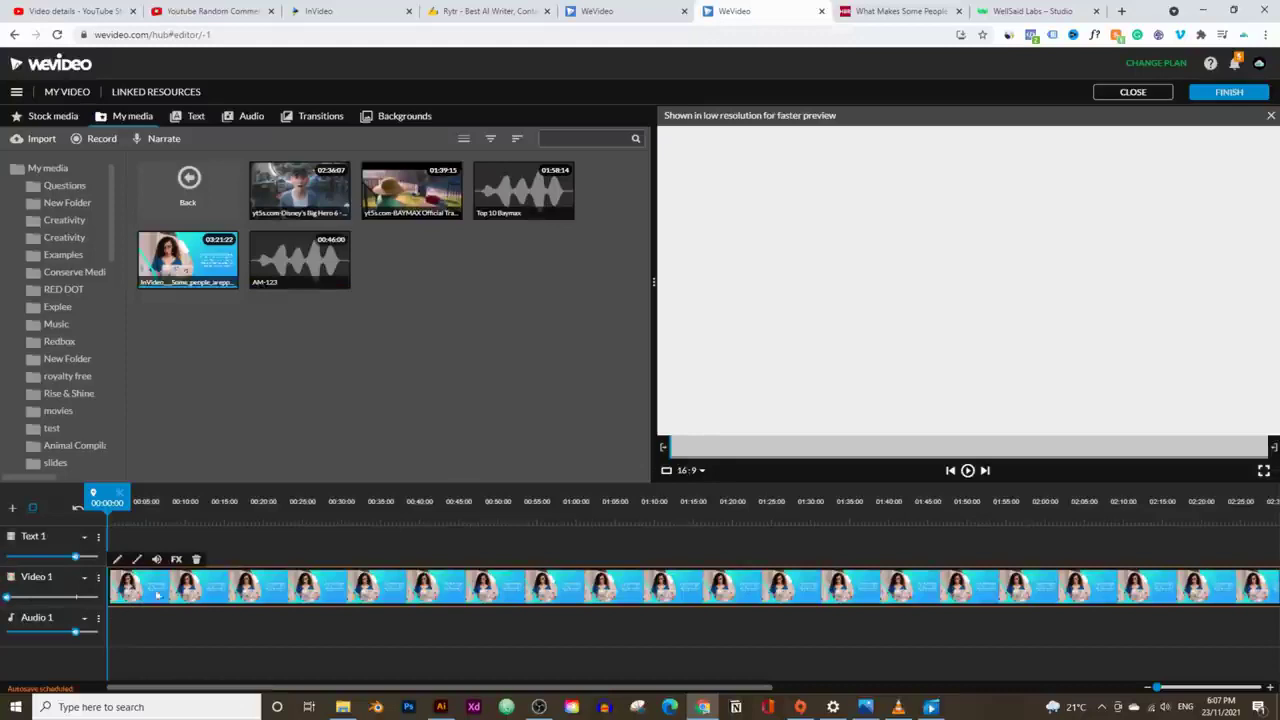
Place the AM-123 narration at the start of the Audio 1 track and add a second audio track to the timeline.
{"action": "left_click_drag", "start_coordinate": [299, 293], "coordinate": [122, 634]}
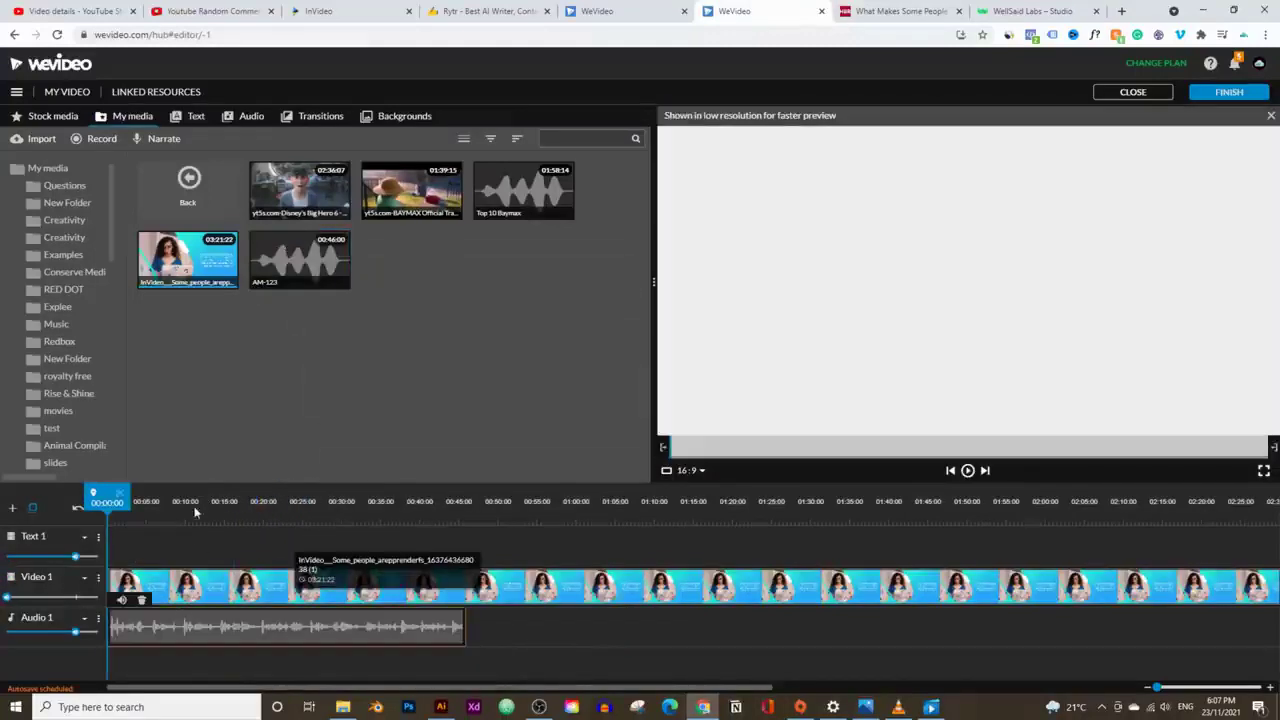
{"action": "left_click", "coordinate": [14, 512]}
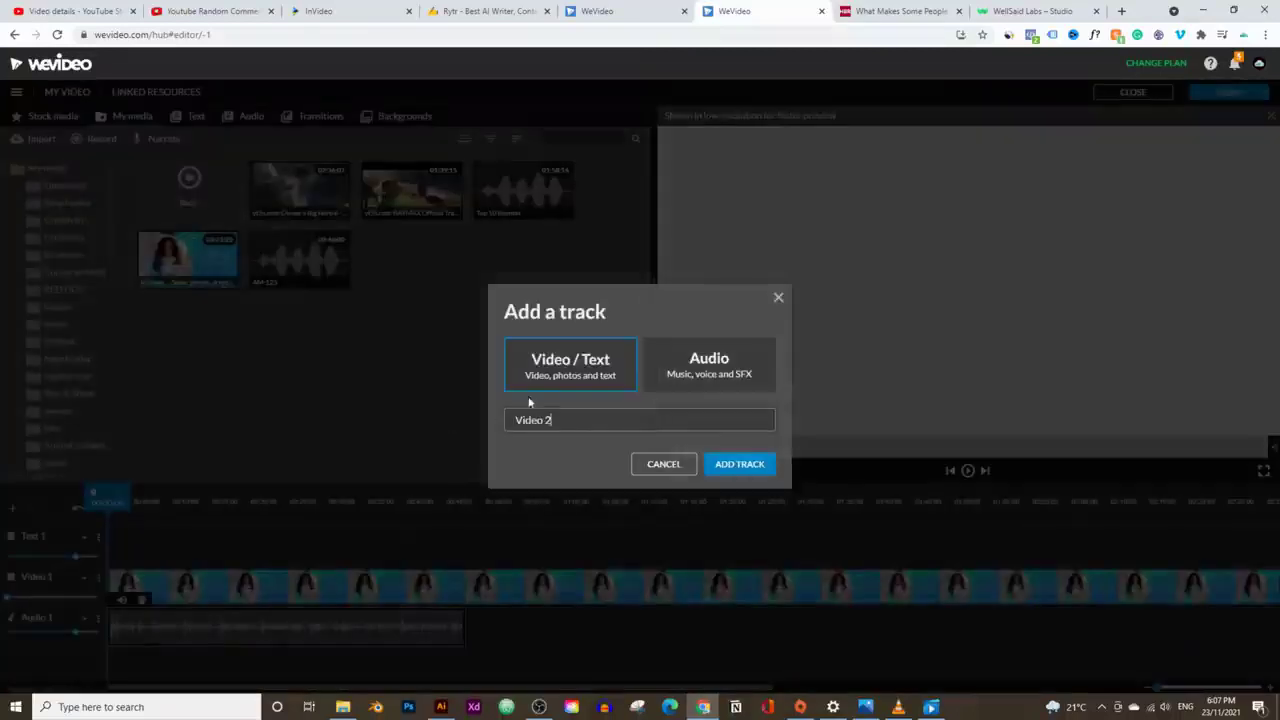
{"action": "left_click", "coordinate": [739, 379]}
{"action": "left_click", "coordinate": [740, 466]}
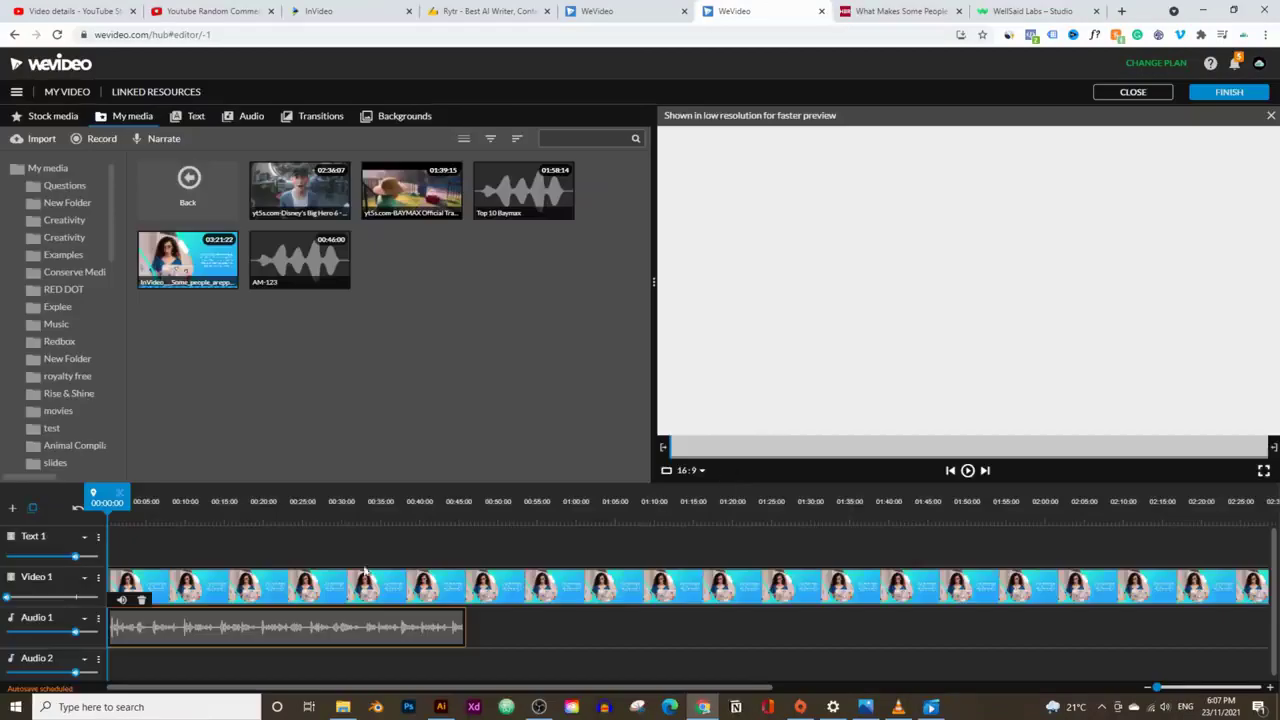
Preview the free Ambient Chill Background music, place it at the start of Audio 2, and lower that track's volume to near minimum.
{"action": "left_click", "coordinate": [252, 116]}
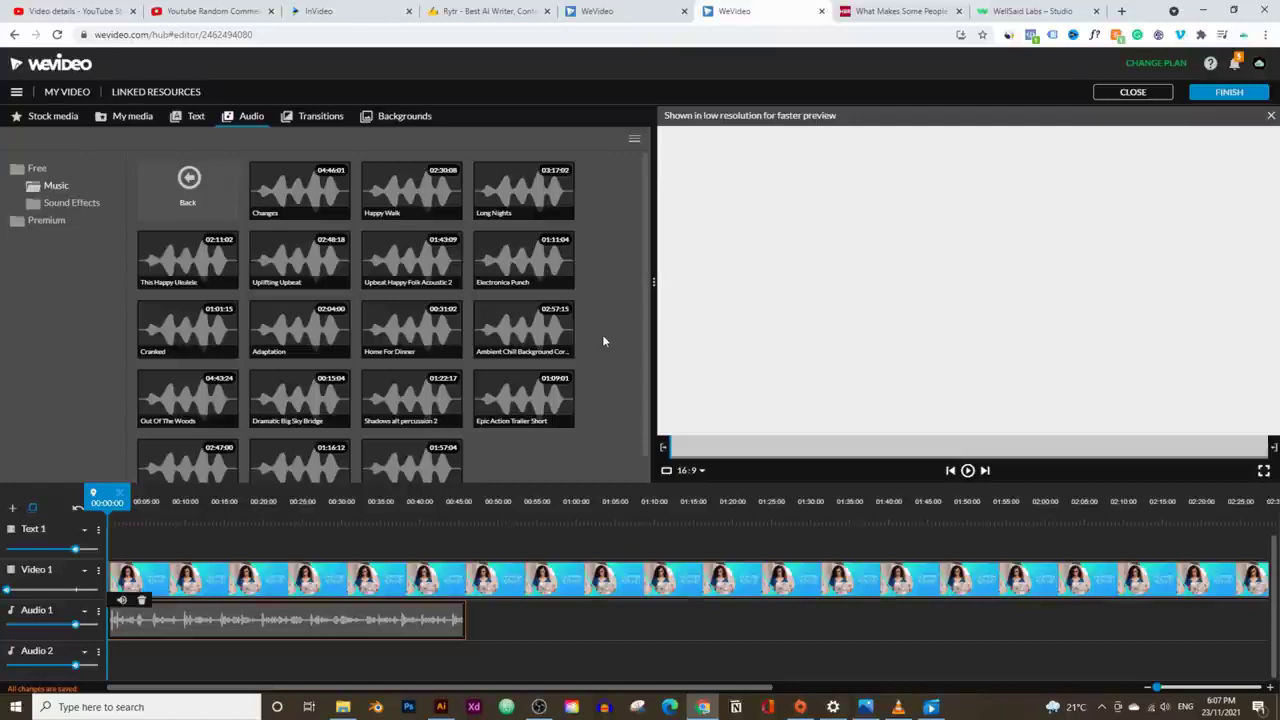
{"action": "left_click", "coordinate": [540, 332]}
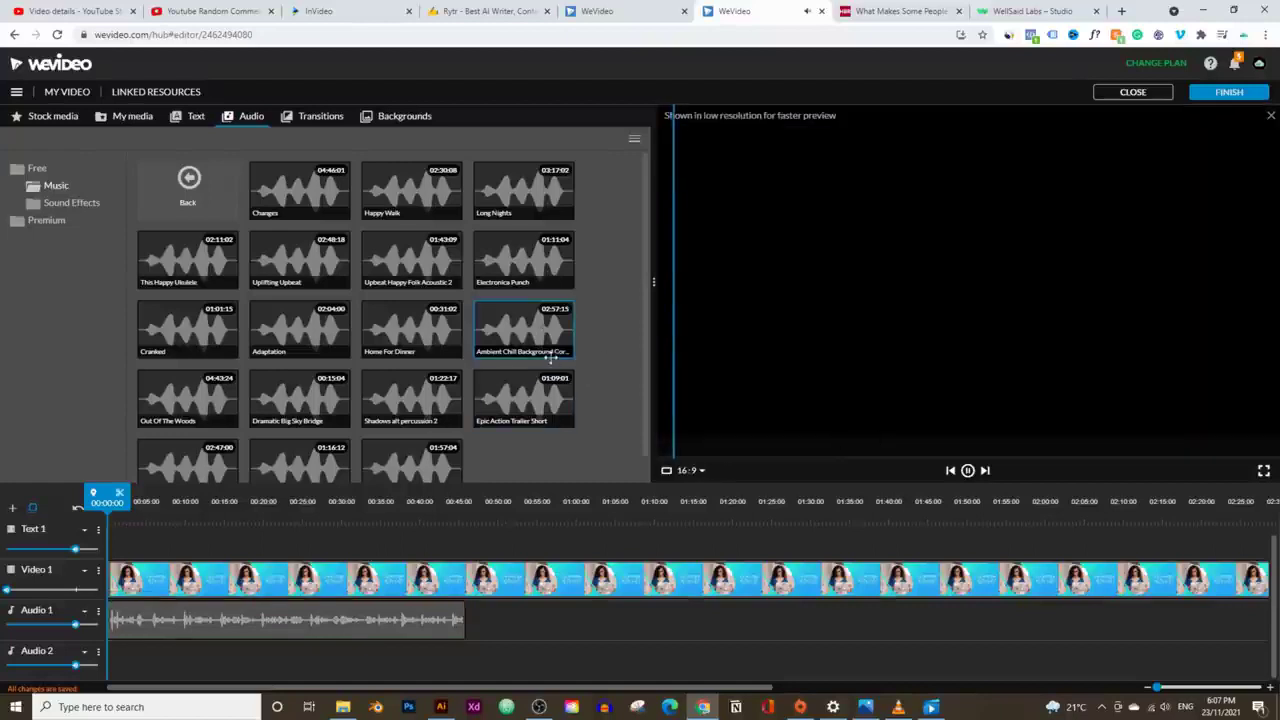
{"action": "left_click_drag", "start_coordinate": [518, 330], "coordinate": [12, 686]}
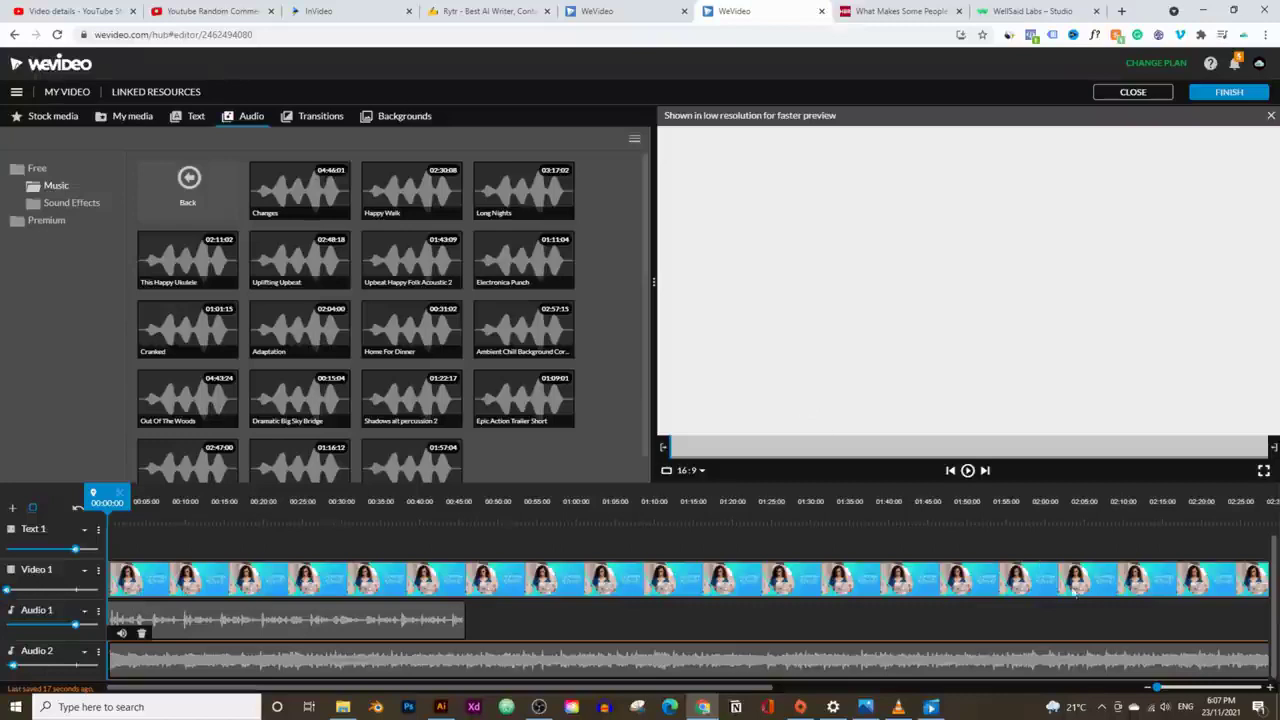
Play back the combined video with the system volume set to 88, and move the playhead back to about 00:20:18.
{"action": "left_click", "coordinate": [1165, 707]}
{"action": "left_click_drag", "start_coordinate": [1211, 675], "coordinate": [1218, 675]}
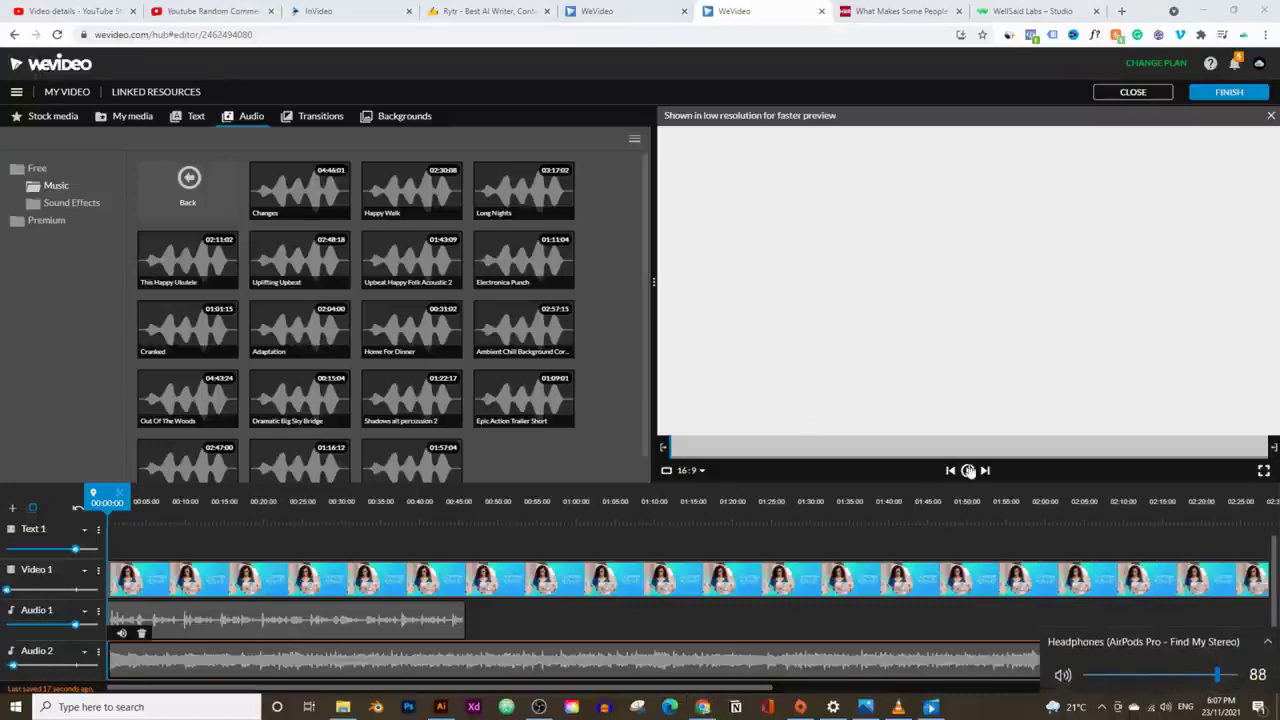
{"action": "left_click", "coordinate": [967, 470]}
{"action": "left_click", "coordinate": [968, 470]}
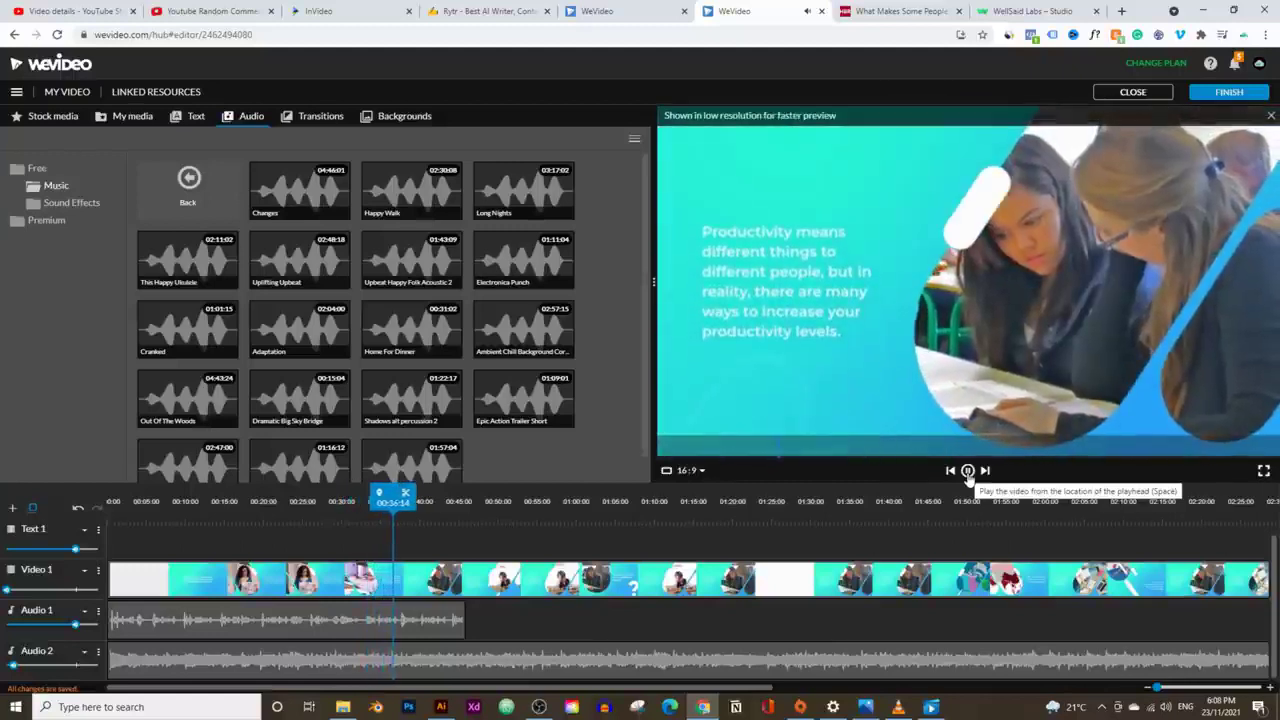
{"action": "left_click", "coordinate": [967, 471]}
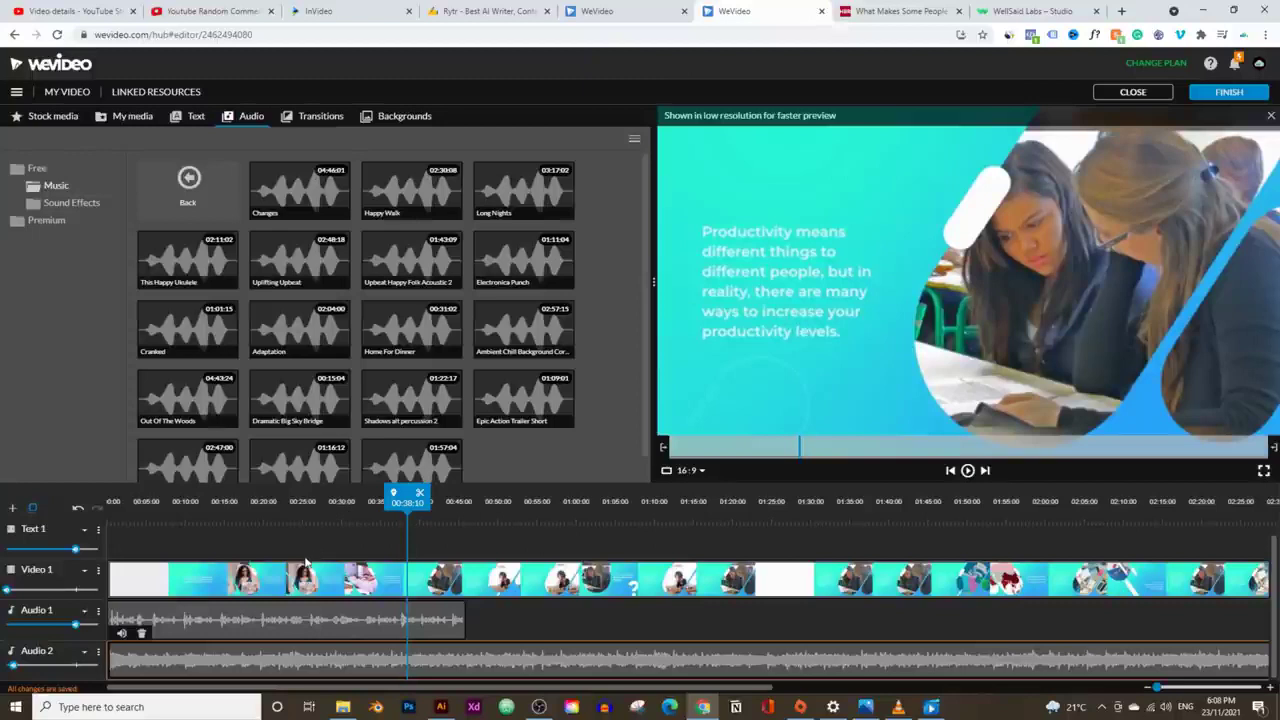
{"action": "left_click_drag", "start_coordinate": [412, 540], "coordinate": [275, 540]}
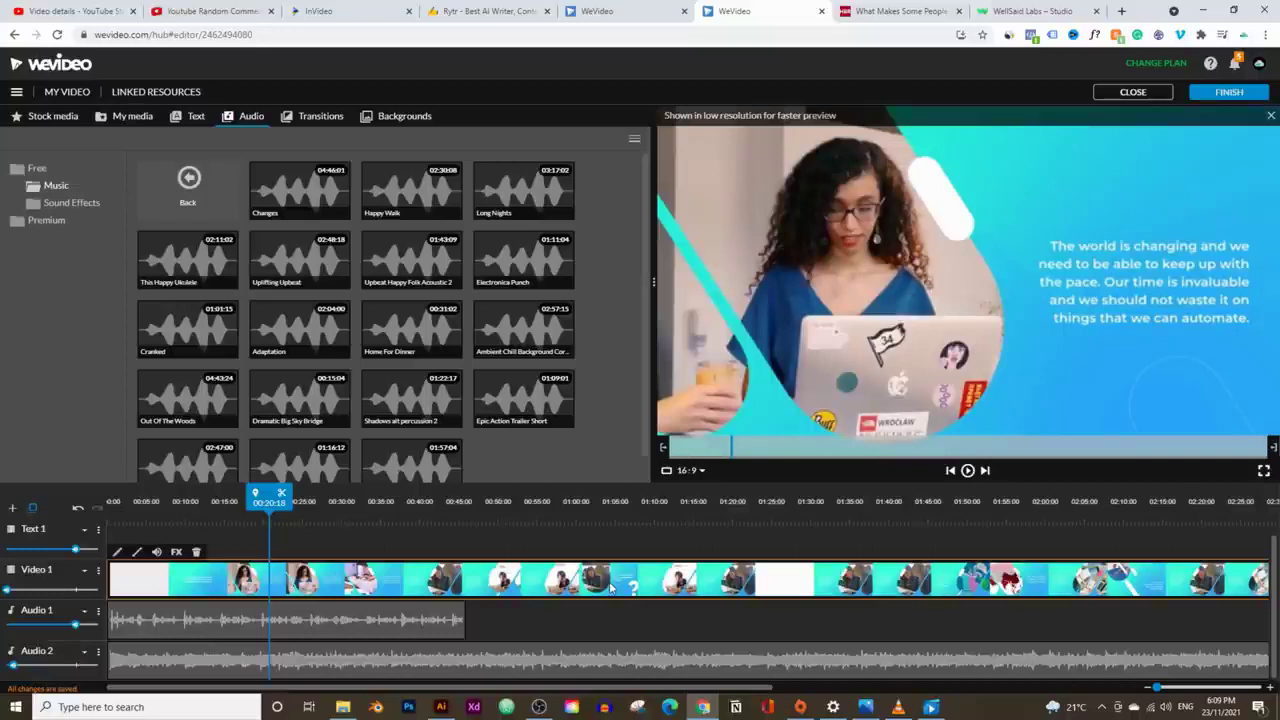
Revisit the InVideo projects page and open the Pexels stock photo site in a new browser tab.
{"action": "left_click", "coordinate": [330, 11]}
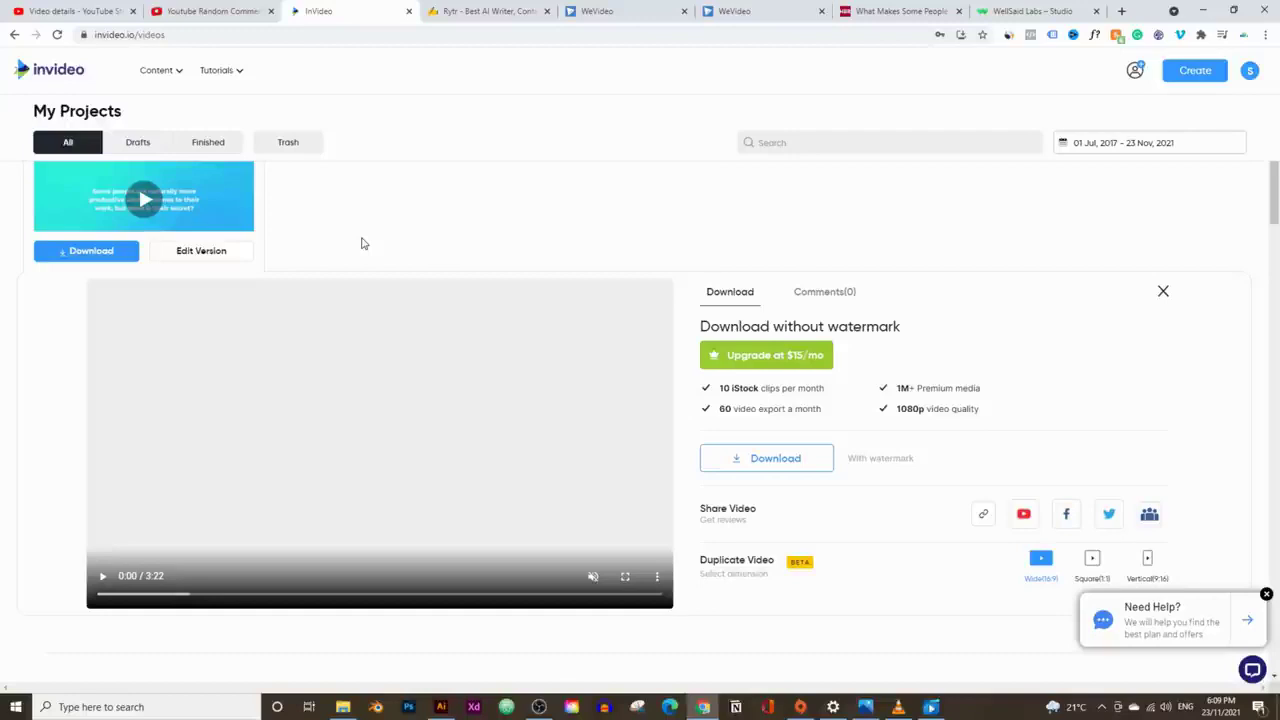
{"action": "left_click", "coordinate": [728, 12]}
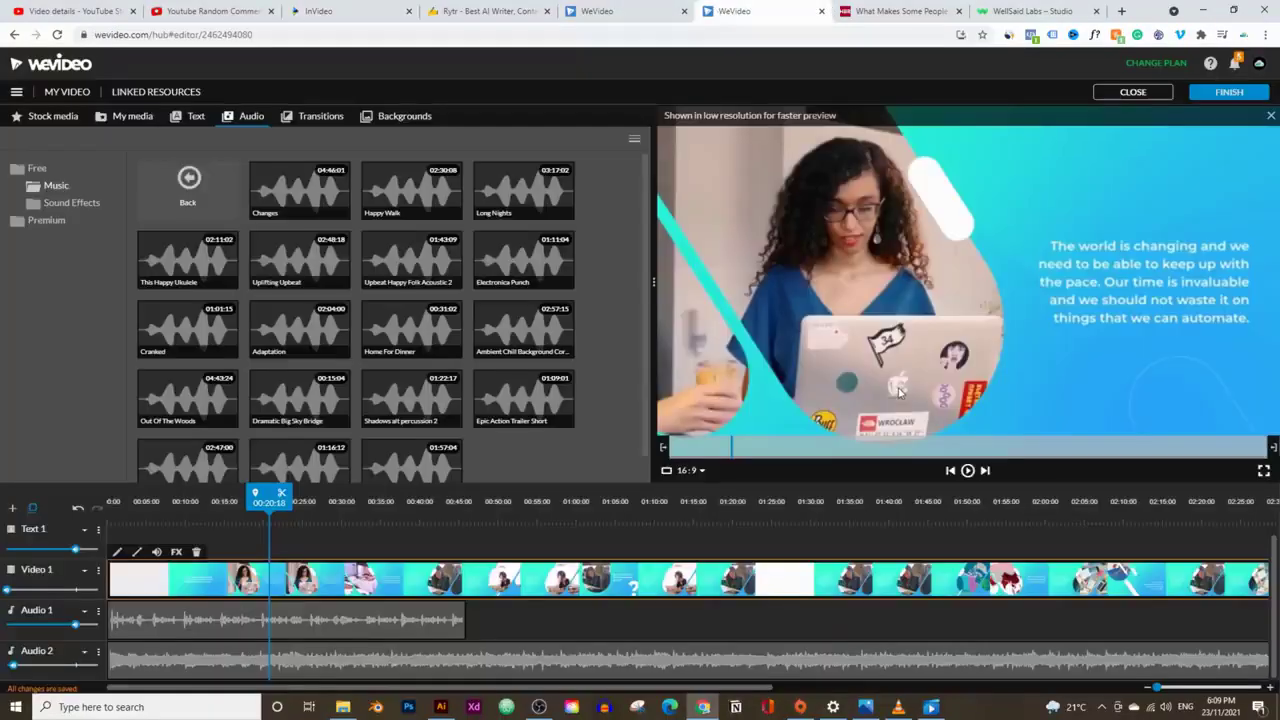
{"action": "left_click", "coordinate": [1121, 11]}
{"action": "type", "text": "pex"}
{"action": "key", "text": "Return"}
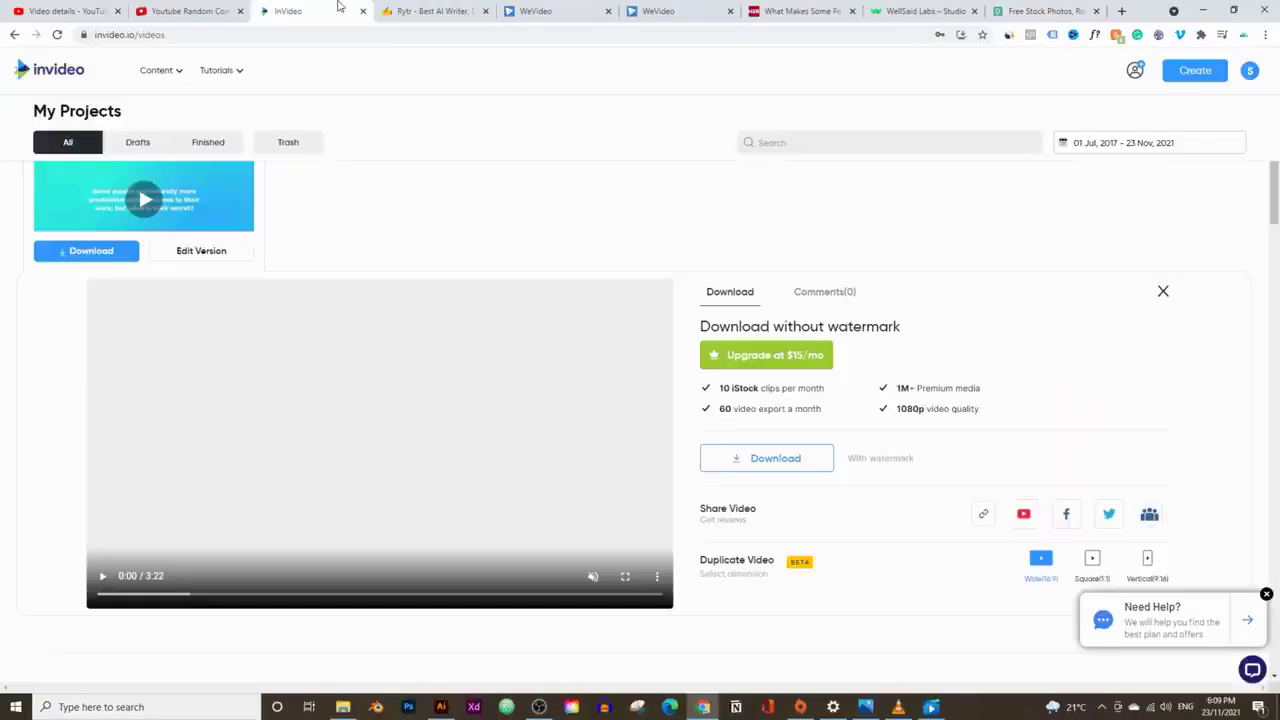
Go back over the InVideo and Rytr pages and switch to the Dreamcloud project in WellSaid Labs Studio.
{"action": "left_click", "coordinate": [348, 10]}
{"action": "left_click", "coordinate": [408, 8]}
{"action": "left_click", "coordinate": [870, 14]}
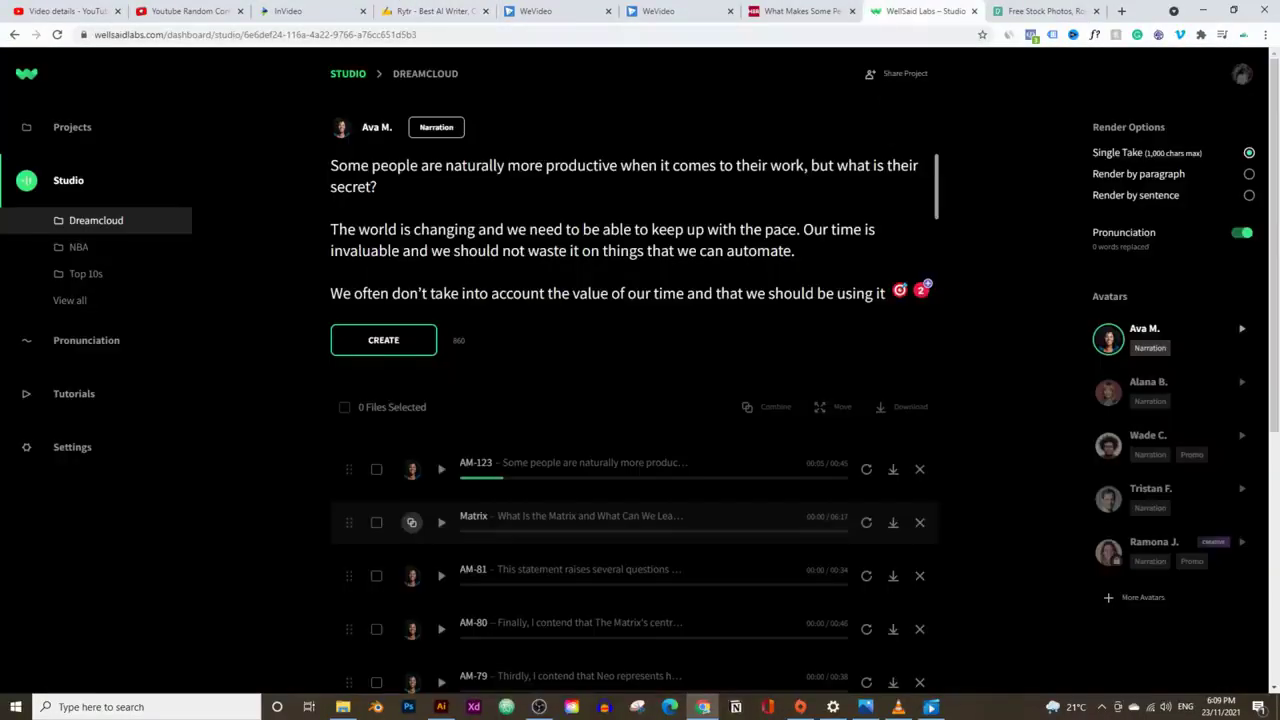